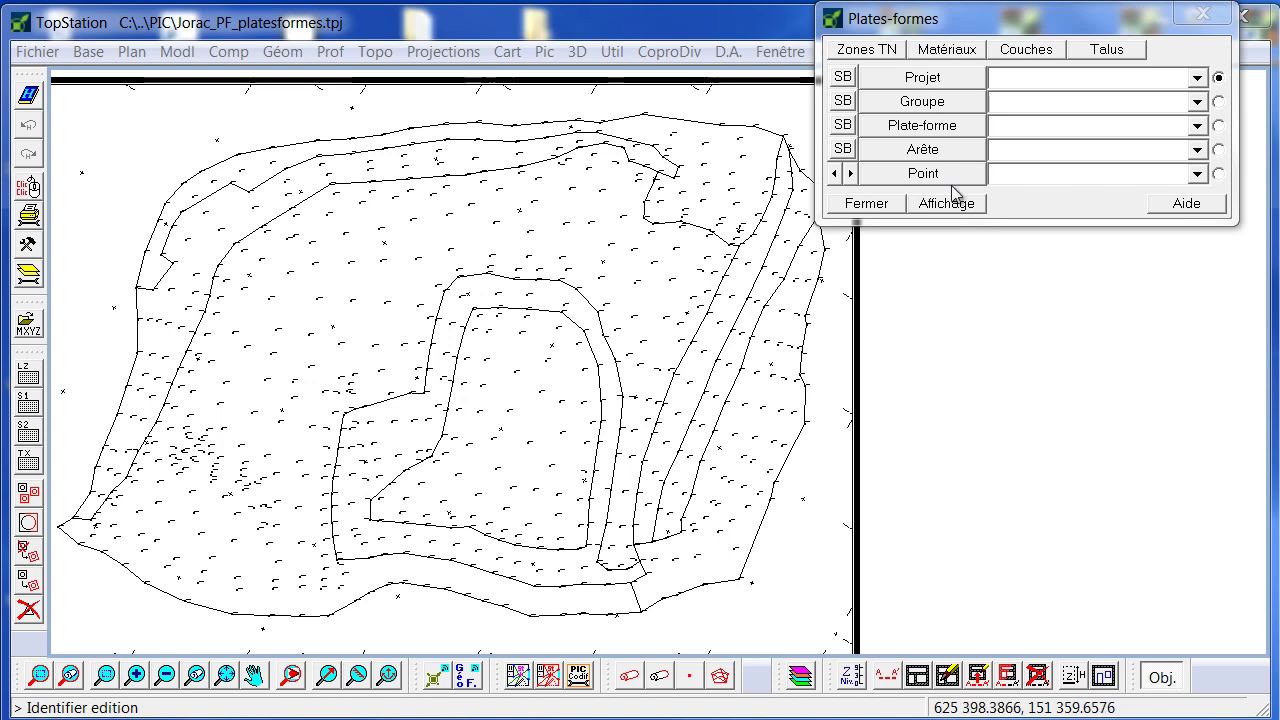
Create the terrain surface by global calculation, using all survey points as points, !JtAretes as breaklines and L as limits
{"action": "left_click", "coordinate": [724, 676]}
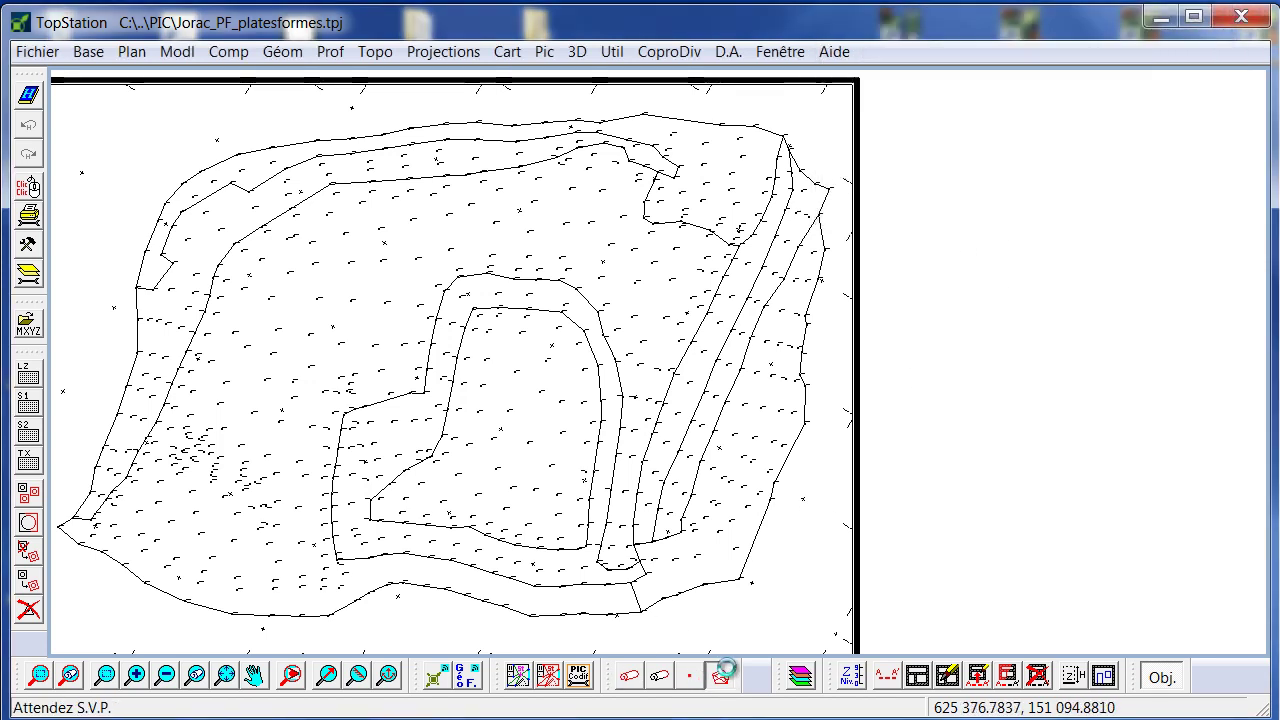
{"action": "left_click", "coordinate": [565, 118]}
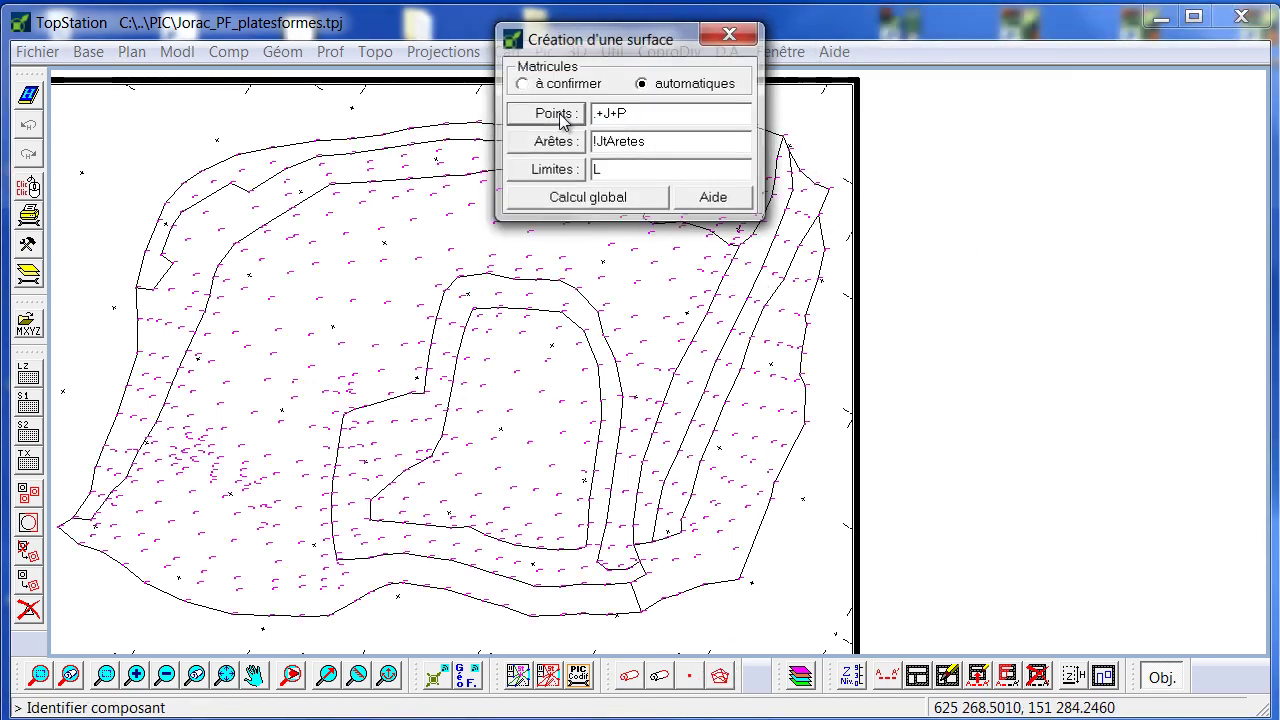
{"action": "left_click", "coordinate": [578, 348]}
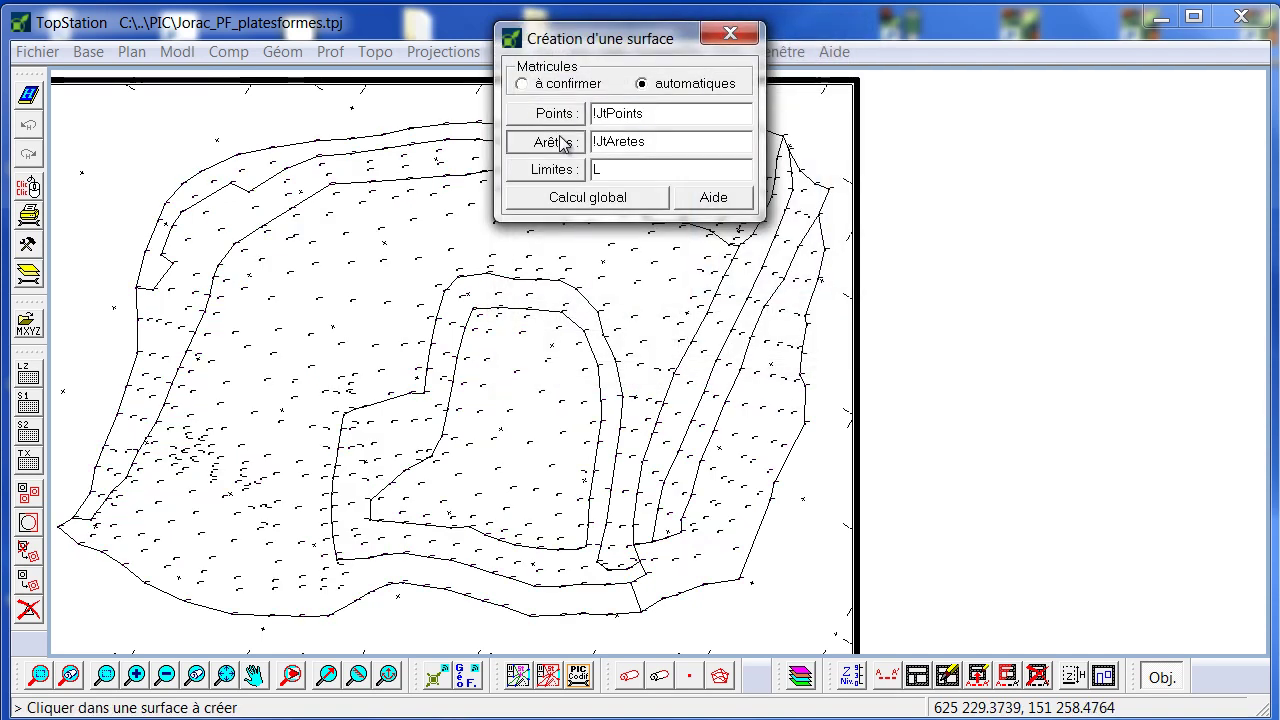
{"action": "left_click", "coordinate": [563, 138]}
{"action": "left_click", "coordinate": [565, 346]}
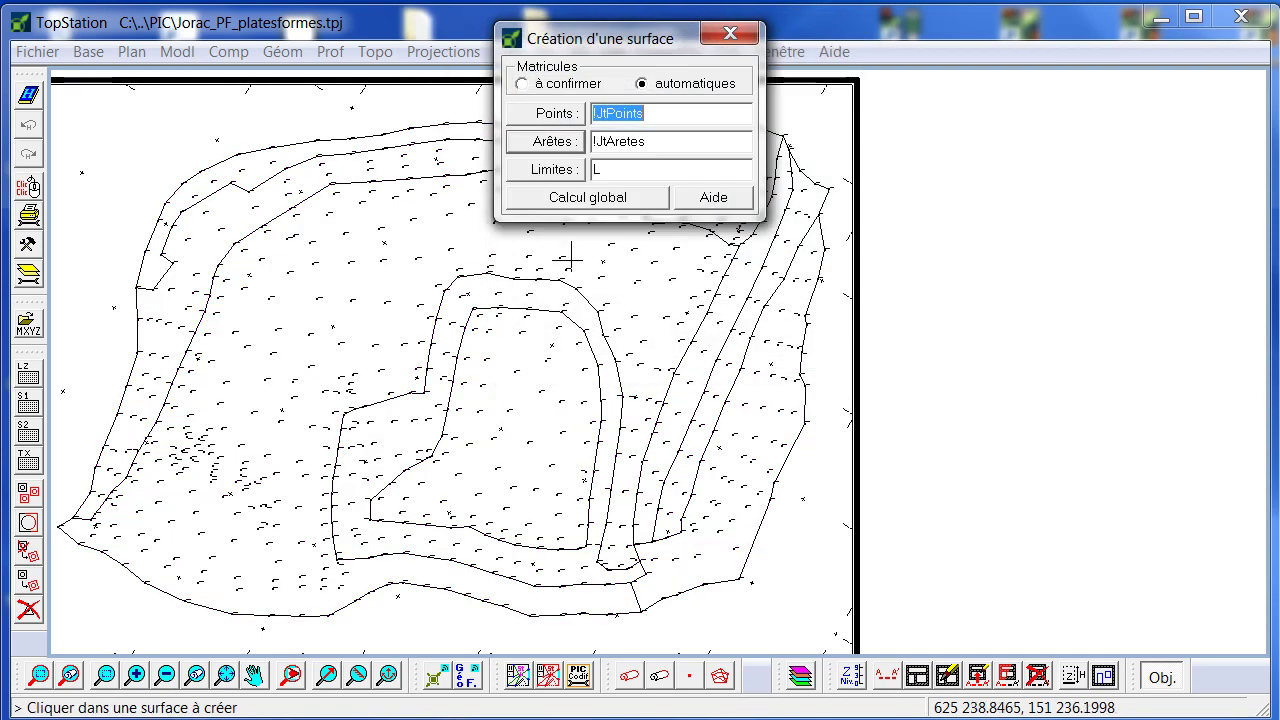
{"action": "left_click", "coordinate": [558, 200]}
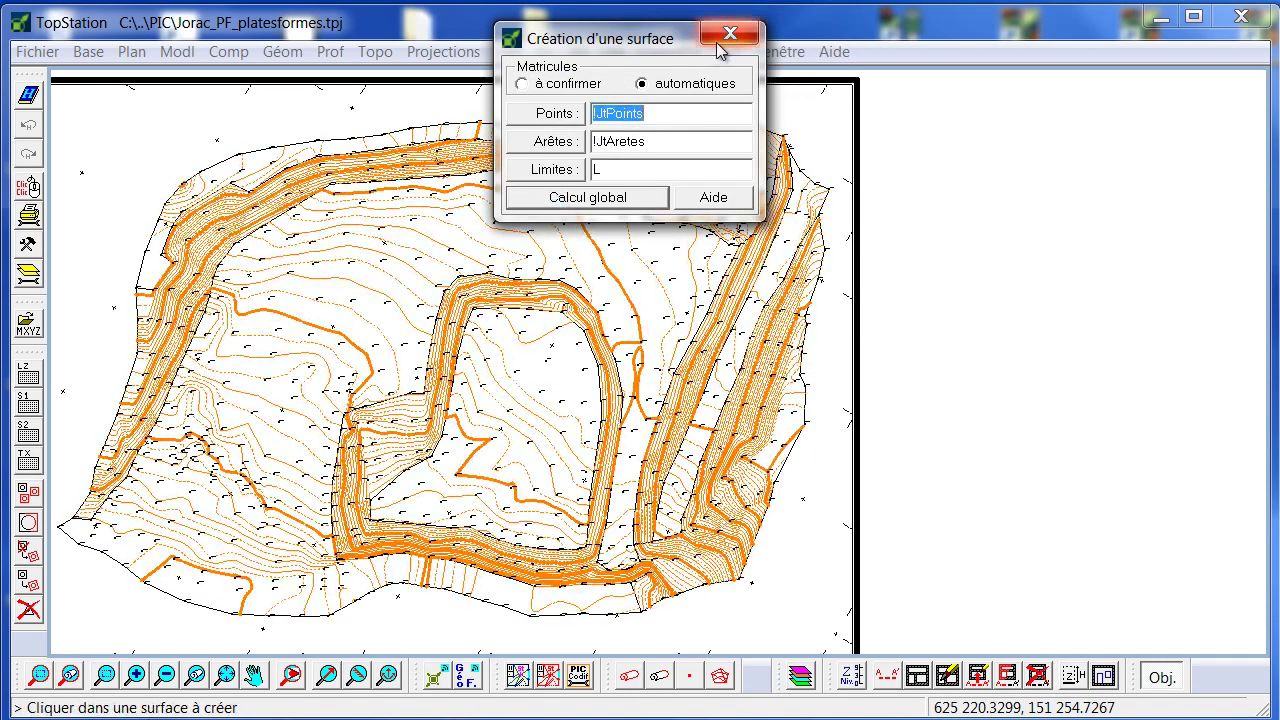
{"action": "left_click", "coordinate": [729, 34]}
Create project PJ1 with label model JT_PF_J_C (Nom, cubatures et matériaux) and place its label outside the plan frame
{"action": "left_click", "coordinate": [885, 87]}
{"action": "left_click", "coordinate": [945, 114]}
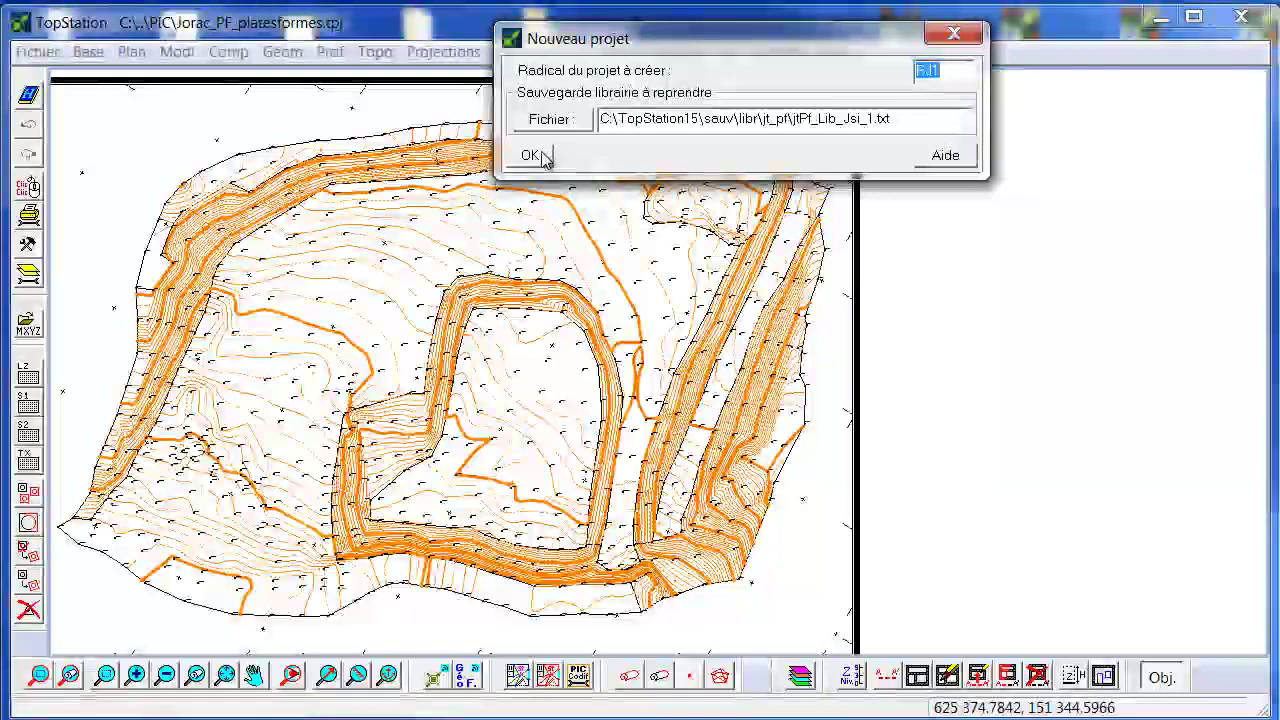
{"action": "left_click", "coordinate": [532, 156]}
{"action": "left_click", "coordinate": [1076, 126]}
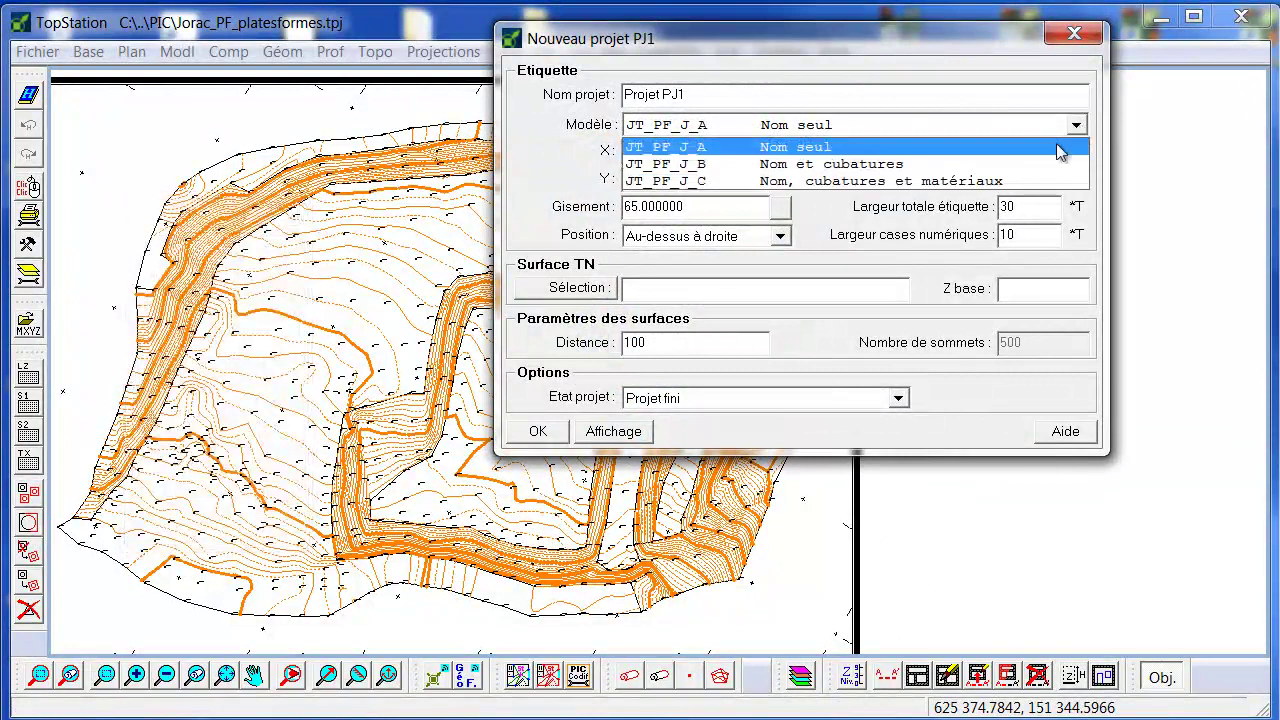
{"action": "left_click", "coordinate": [1031, 182]}
{"action": "left_click_drag", "start_coordinate": [909, 36], "coordinate": [547, 126]}
{"action": "left_click", "coordinate": [889, 171]}
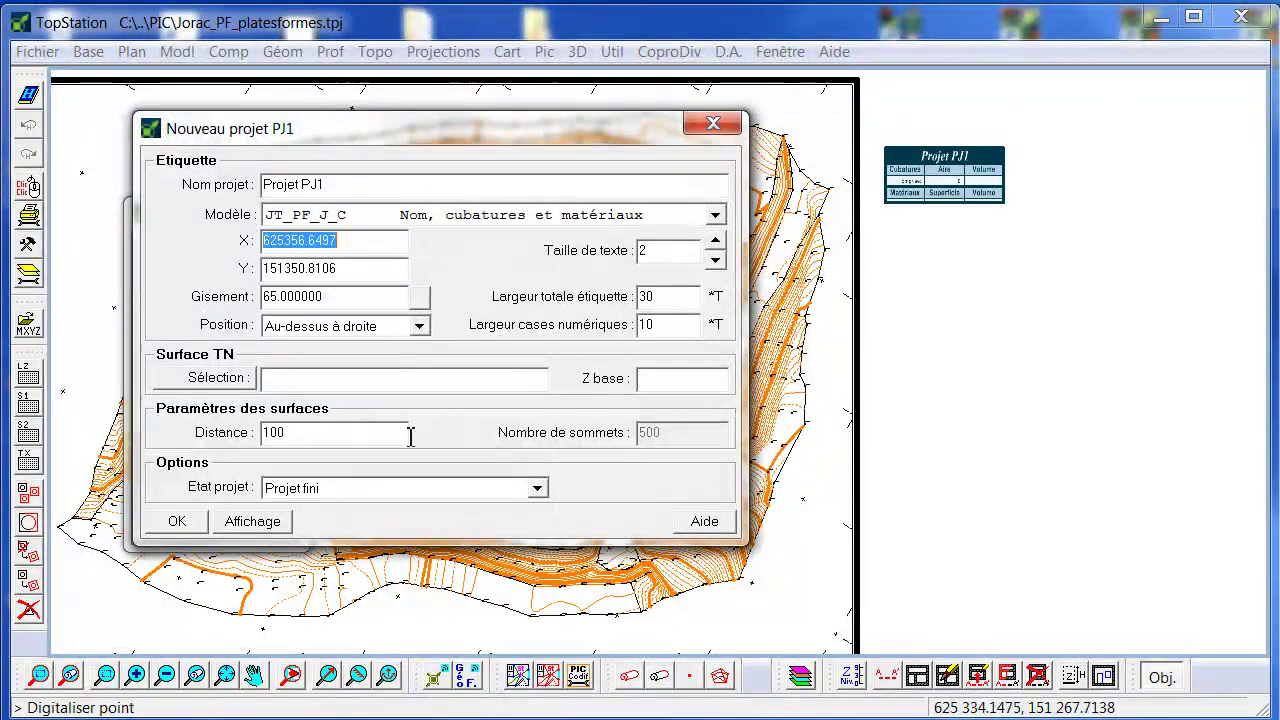
Assign the calculated surface !JtSurf as project PJ1's natural ground and validate the project settings
{"action": "left_click", "coordinate": [240, 380]}
{"action": "double_click", "coordinate": [264, 221]}
{"action": "left_click", "coordinate": [203, 436]}
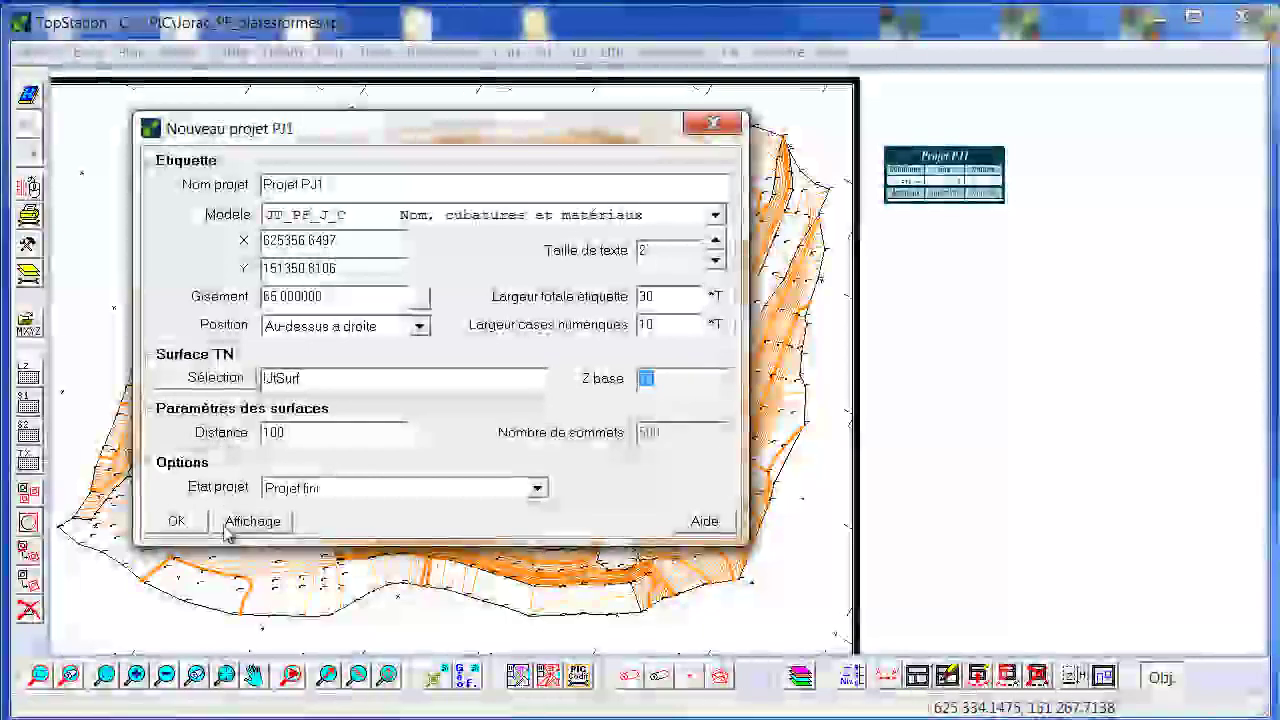
{"action": "left_click", "coordinate": [177, 518]}
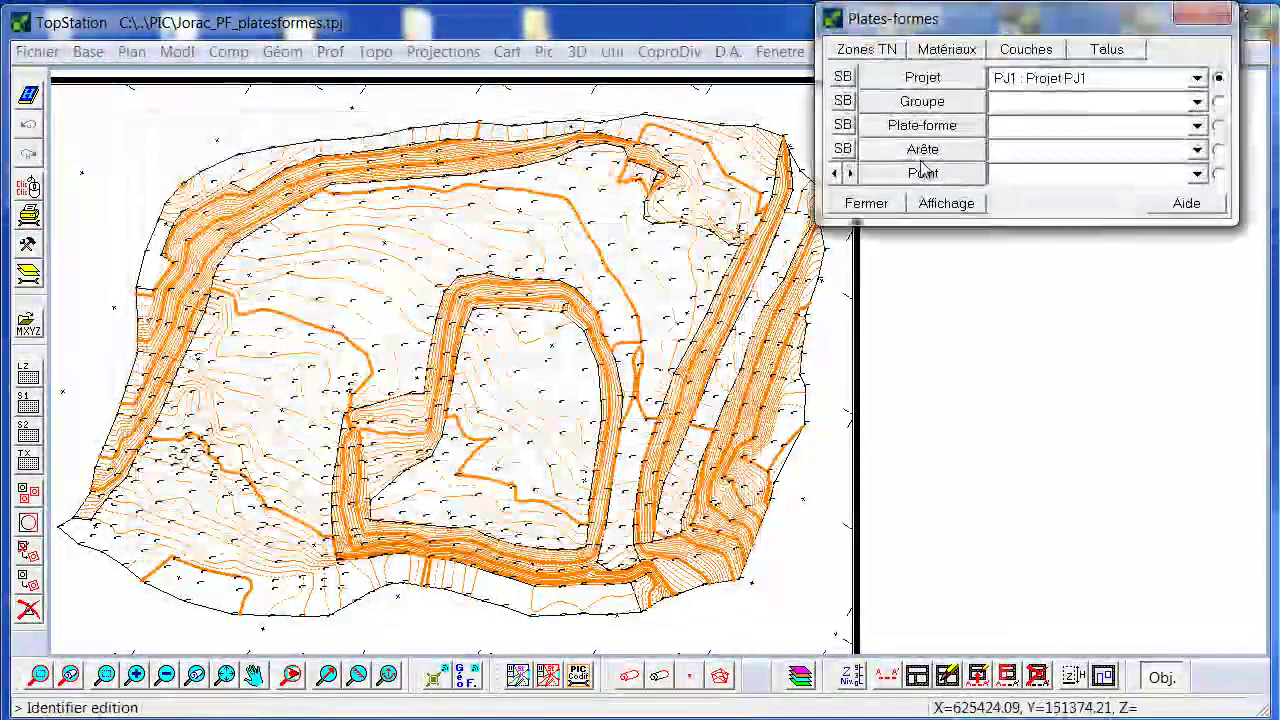
Create a natural ground zone covering the whole terrain and accept its default hatching, 3D appearance and stripping settings
{"action": "left_click", "coordinate": [873, 58]}
{"action": "left_click", "coordinate": [900, 84]}
{"action": "left_click", "coordinate": [985, 63]}
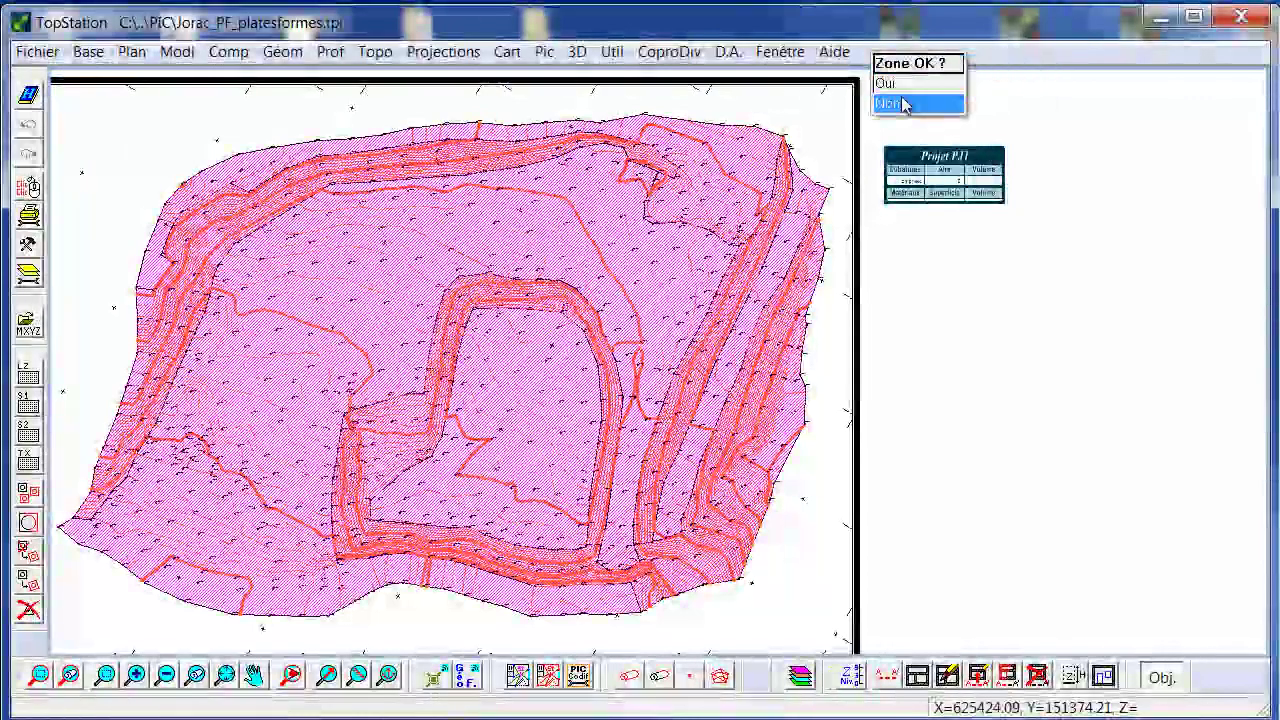
{"action": "left_click", "coordinate": [903, 90]}
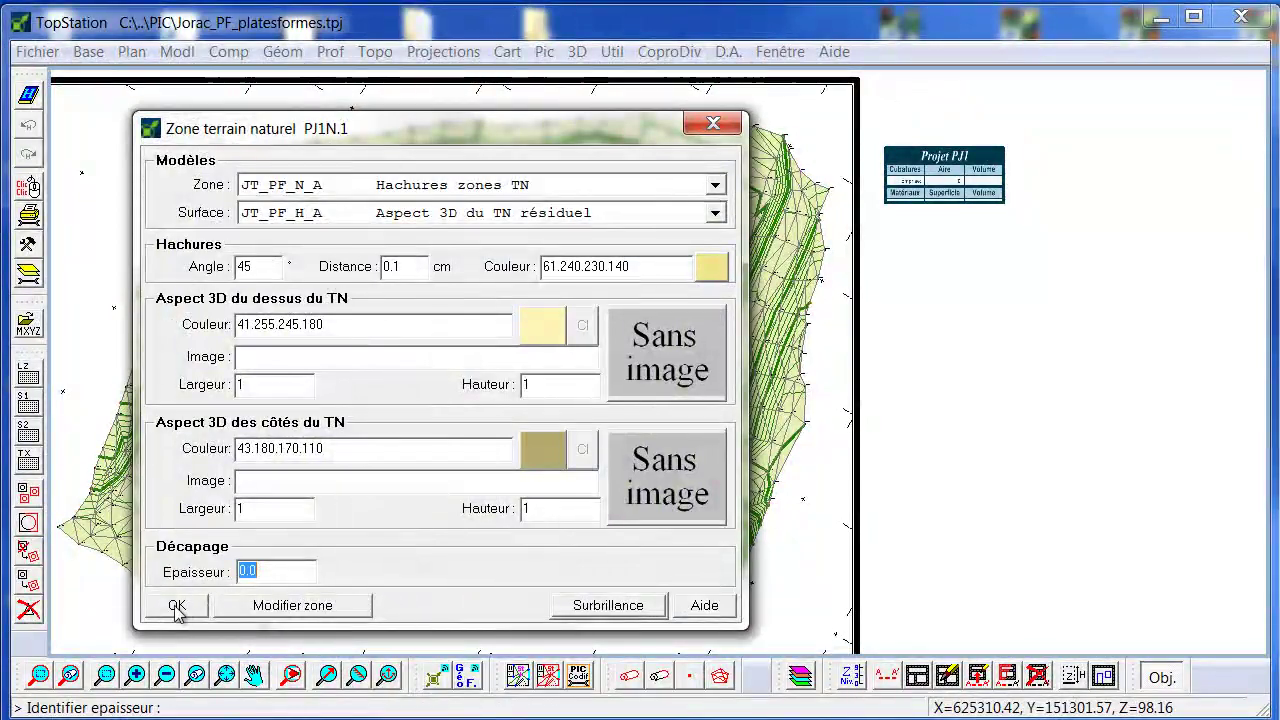
{"action": "left_click", "coordinate": [175, 603]}
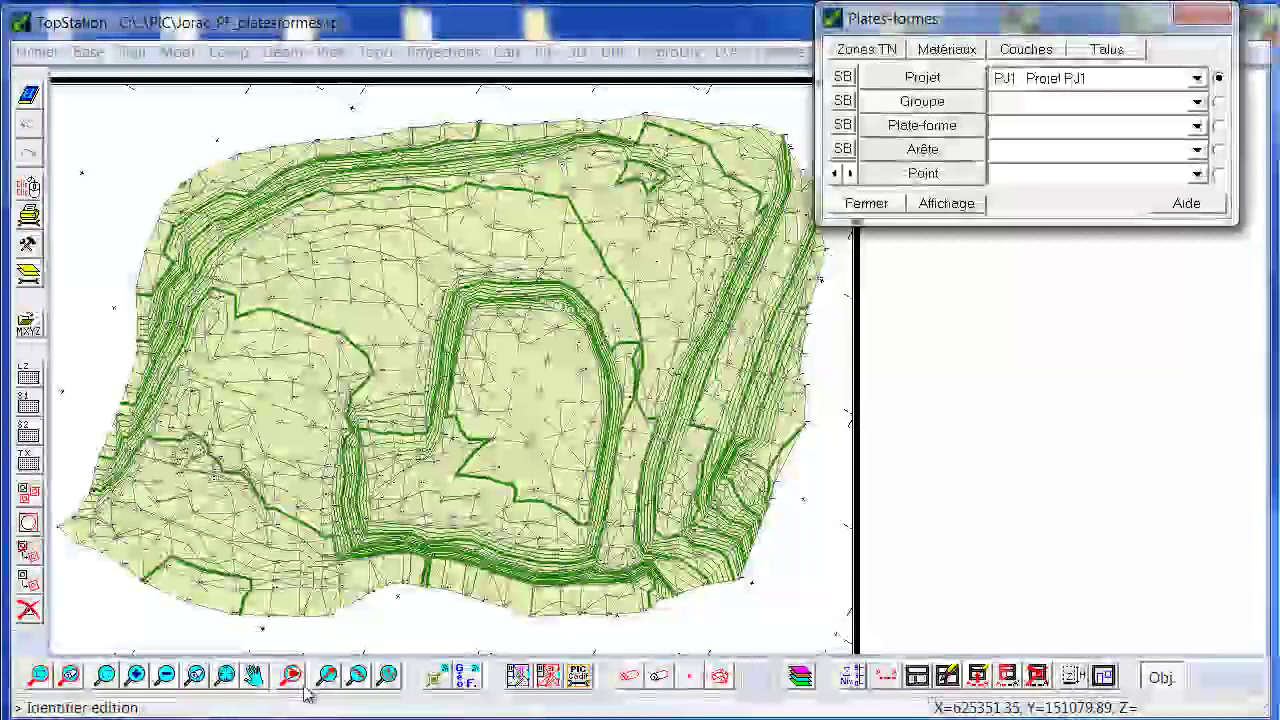
Open a 3D view of the terrain beside the plan and frame the central slope in both views
{"action": "left_click", "coordinate": [291, 678]}
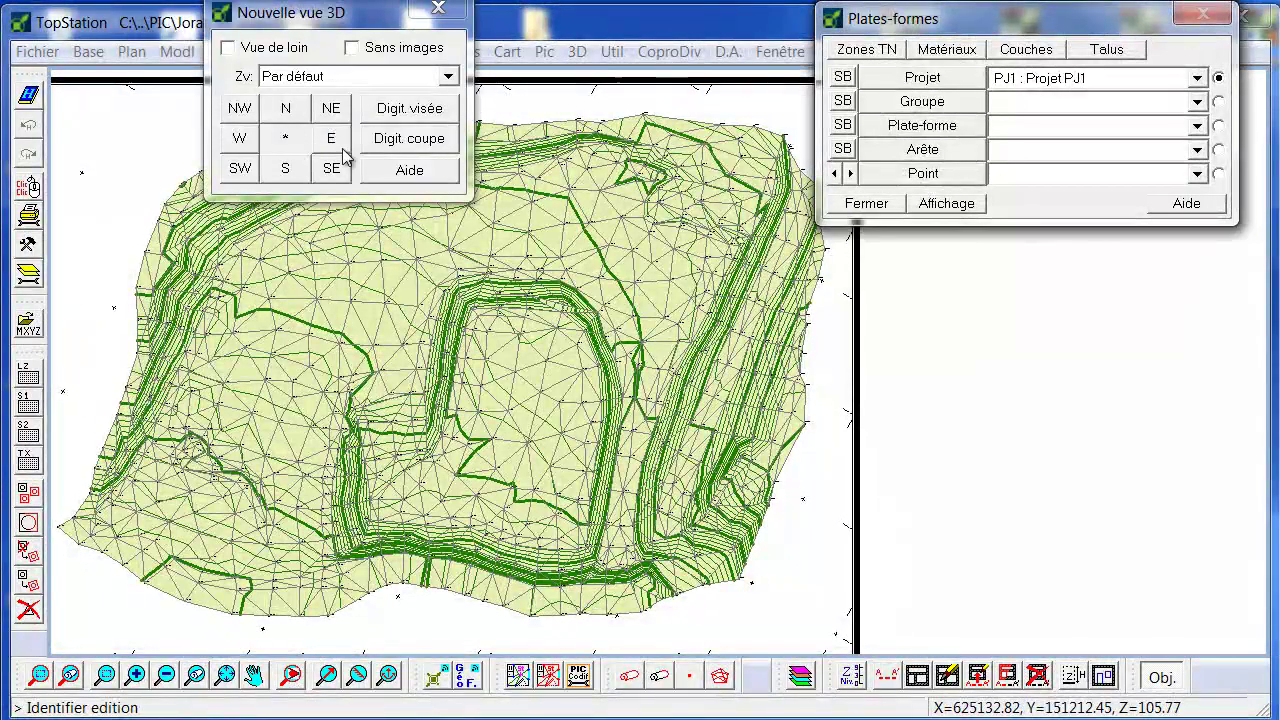
{"action": "left_click", "coordinate": [331, 108]}
{"action": "left_click_drag", "start_coordinate": [845, 560], "coordinate": [1069, 489]}
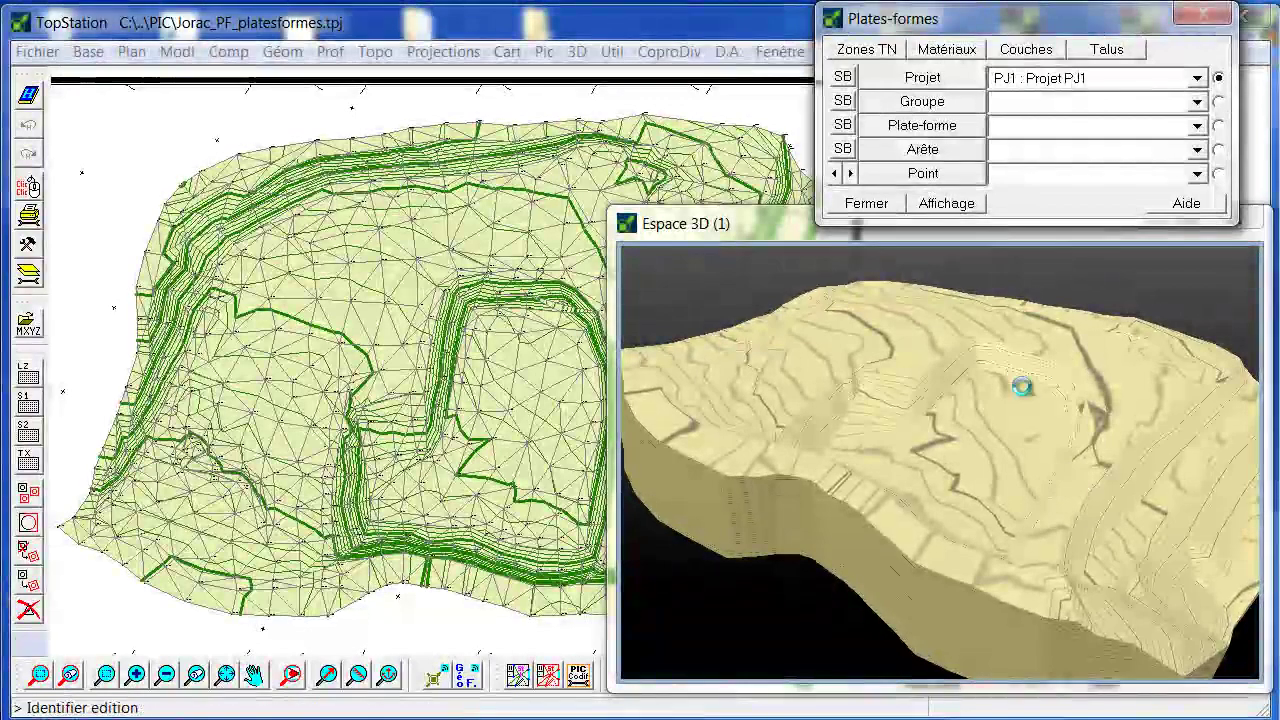
{"action": "scroll", "coordinate": [1025, 387], "scroll_direction": "up", "scroll_amount": 3}
{"action": "scroll", "coordinate": [1014, 399], "scroll_direction": "down", "scroll_amount": 3}
{"action": "scroll", "coordinate": [948, 413], "scroll_direction": "up", "scroll_amount": 3}
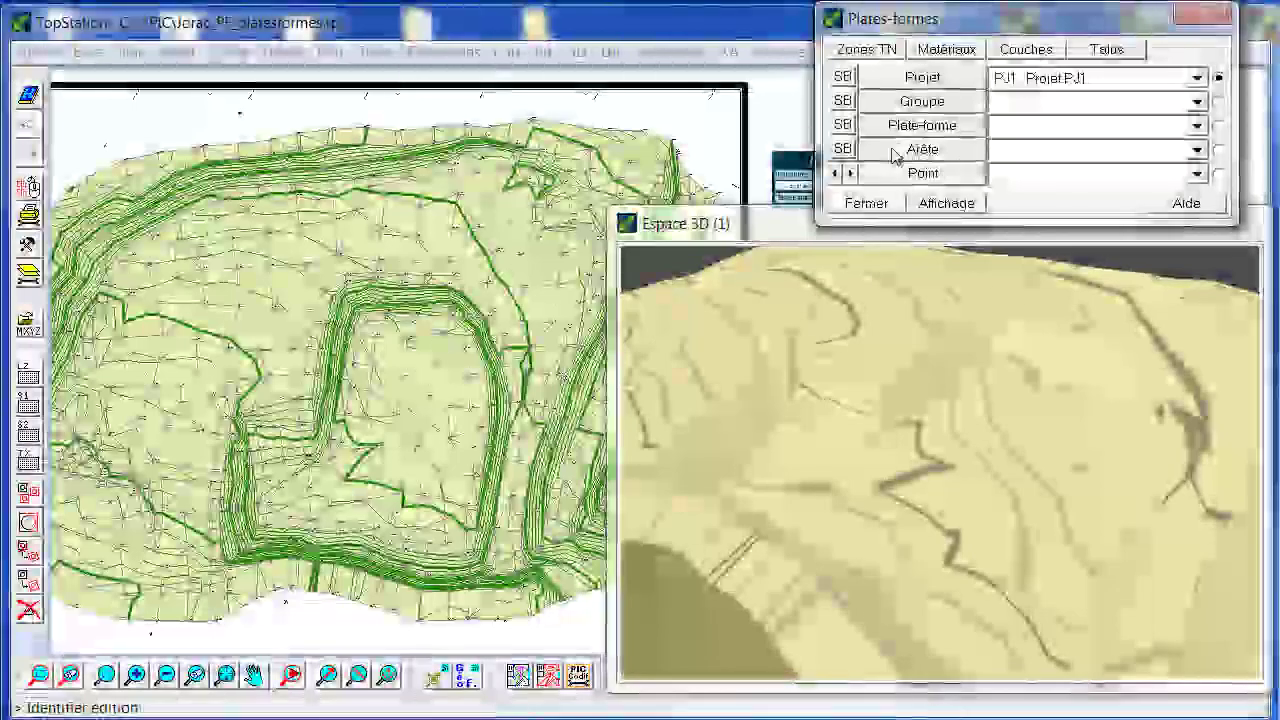
Create a new platform from a digitized rectangular zone, 25 m by 50 m, across the upper end of the central slope
{"action": "left_click", "coordinate": [893, 133]}
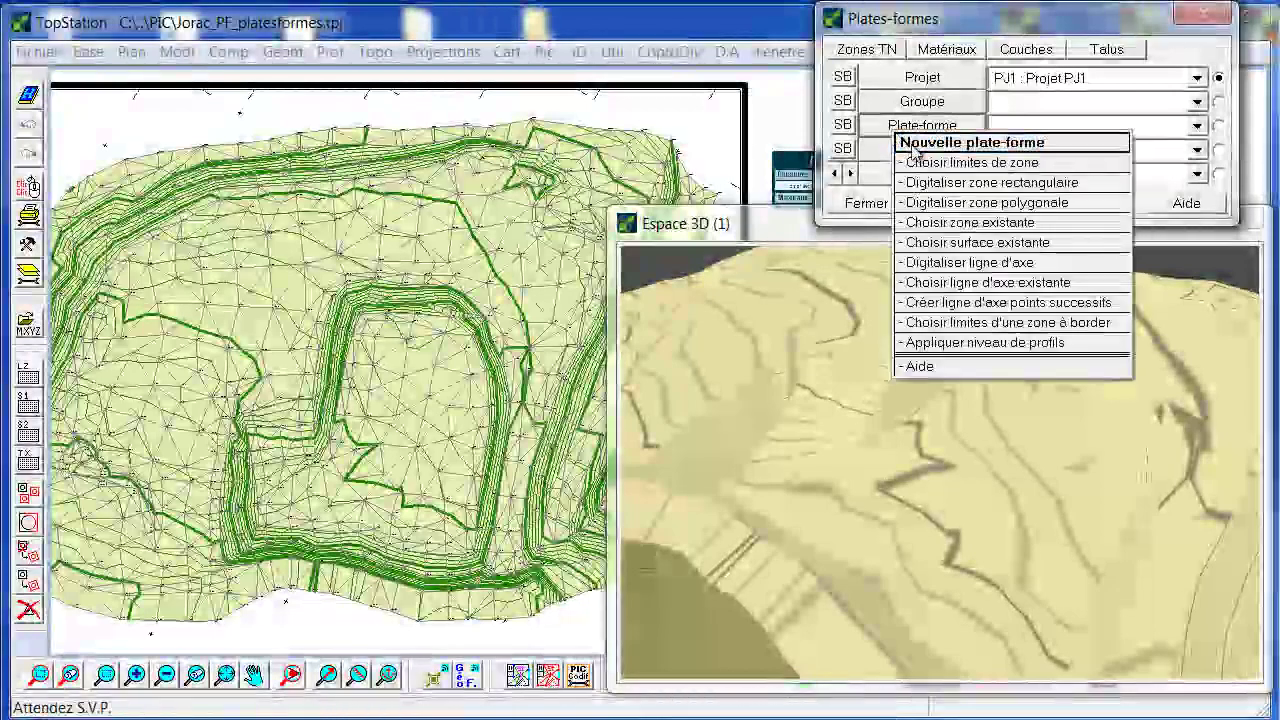
{"action": "left_click", "coordinate": [928, 186]}
{"action": "left_click_drag", "start_coordinate": [371, 131], "coordinate": [897, 126]}
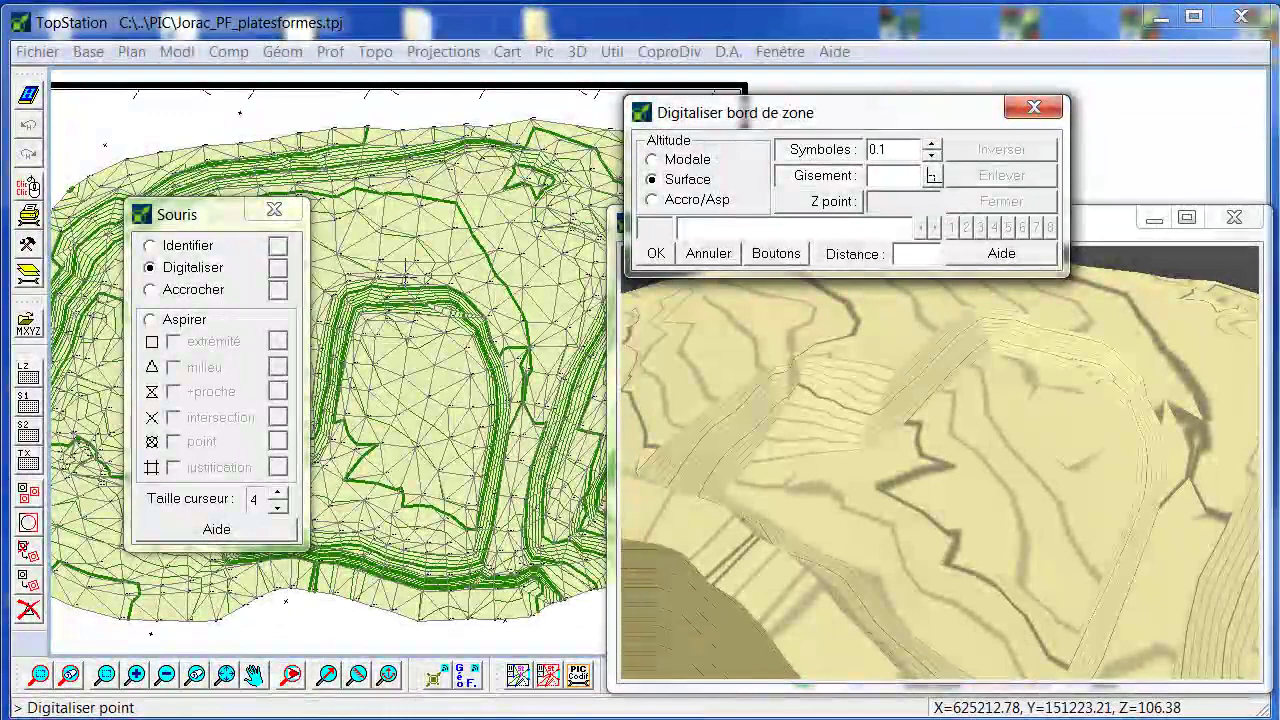
{"action": "left_click", "coordinate": [406, 270]}
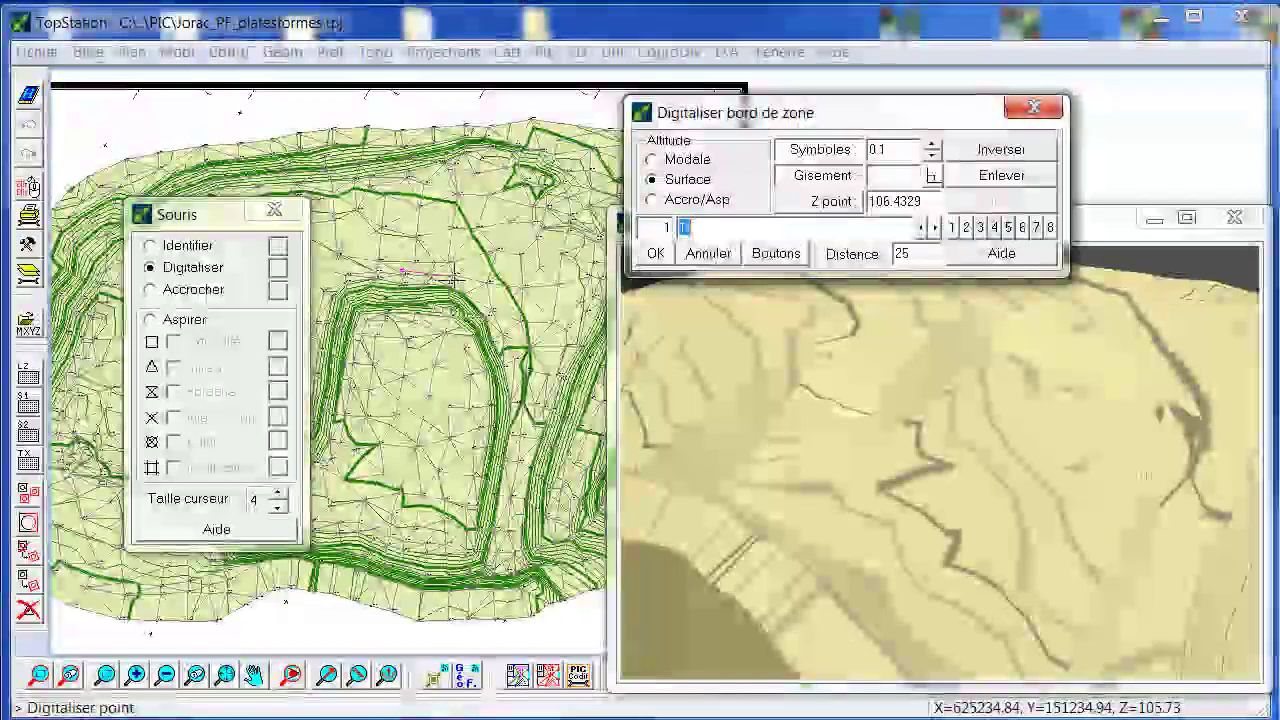
{"action": "left_click", "coordinate": [451, 277]}
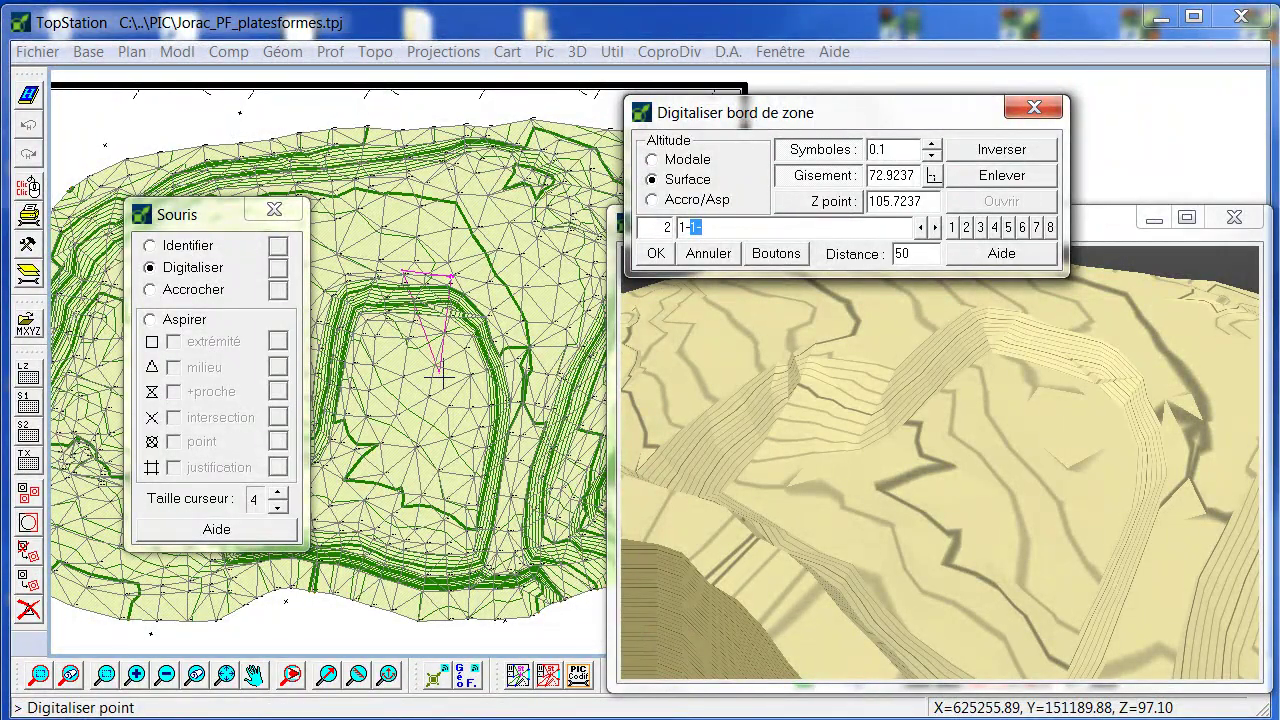
{"action": "left_click", "coordinate": [393, 376]}
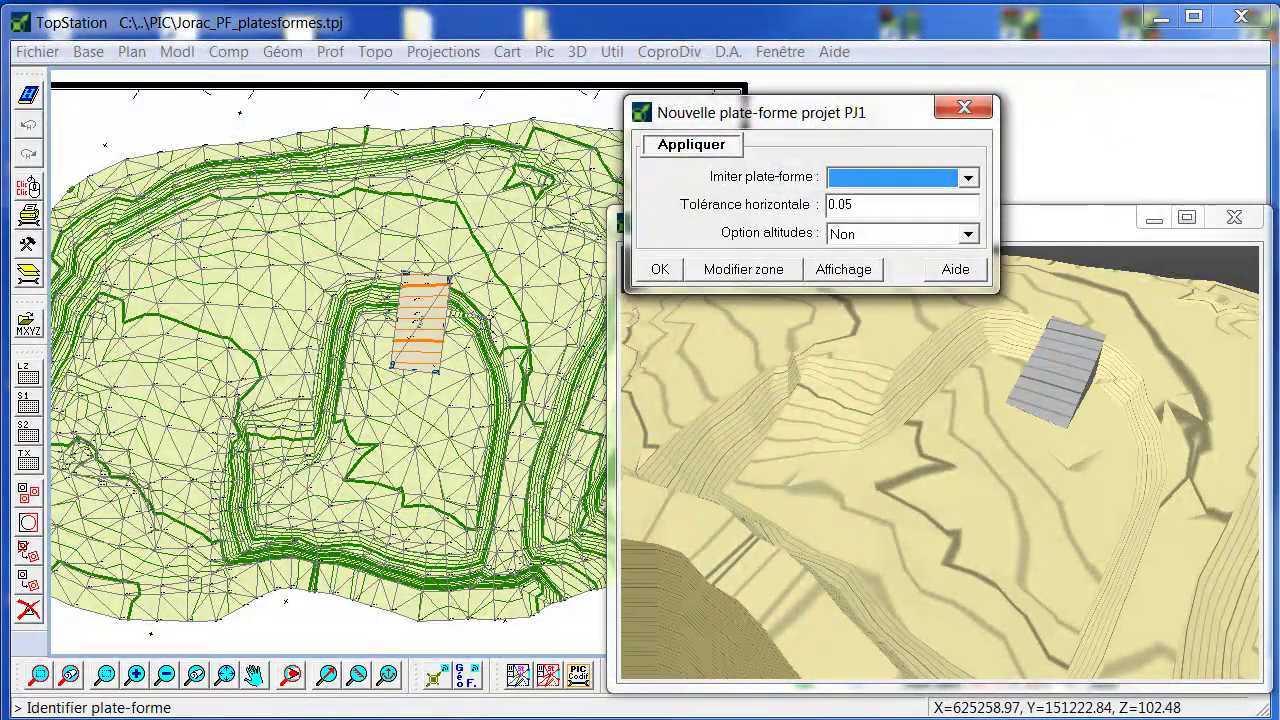
{"action": "scroll", "coordinate": [434, 340], "scroll_direction": "up", "scroll_amount": 4}
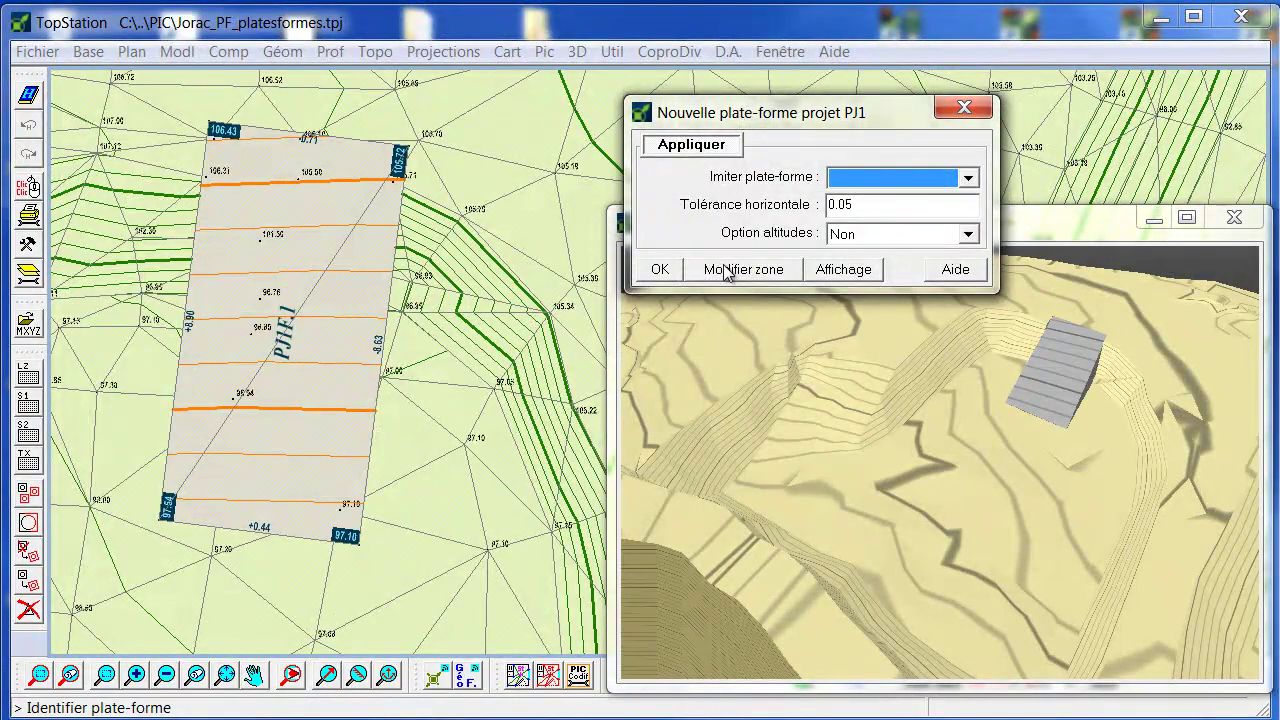
{"action": "left_click", "coordinate": [660, 269]}
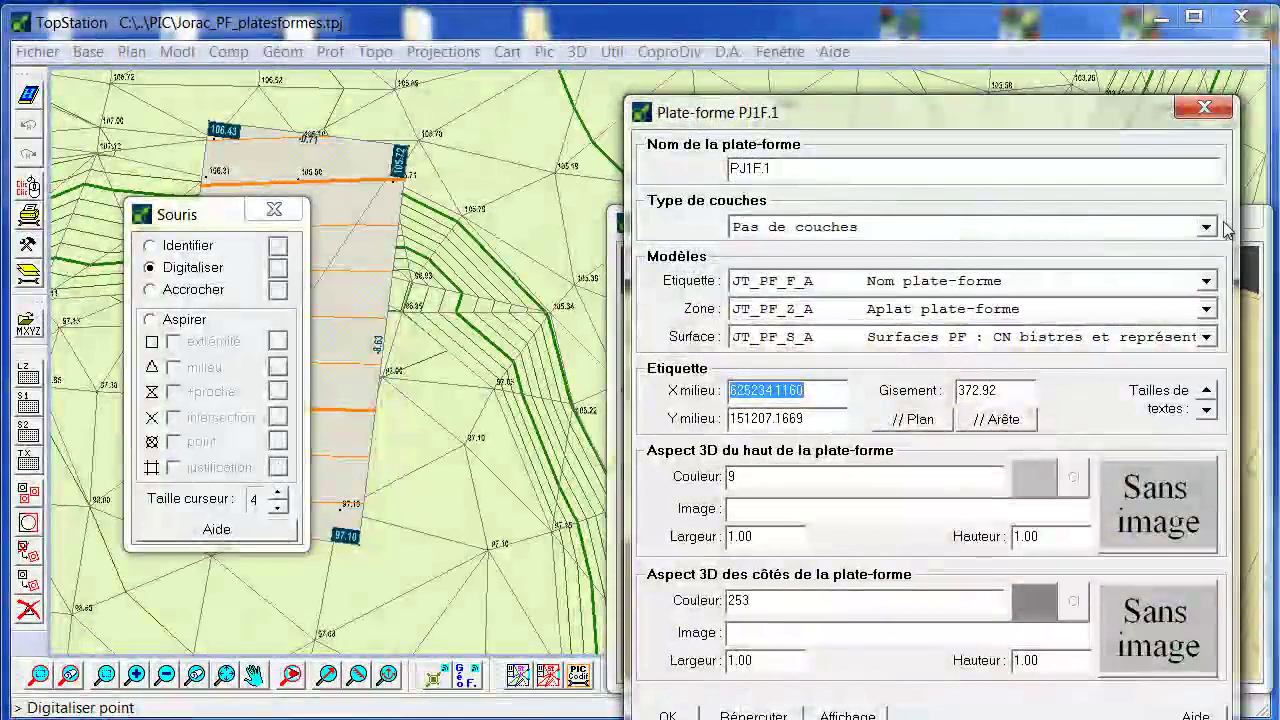
Set the platform's layer type to Route départementale and its label model to JT_PF_F_B (Nom et cubatures plate-forme)
{"action": "left_click", "coordinate": [1207, 227]}
{"action": "left_click", "coordinate": [1056, 311]}
{"action": "key", "text": "Tab"}
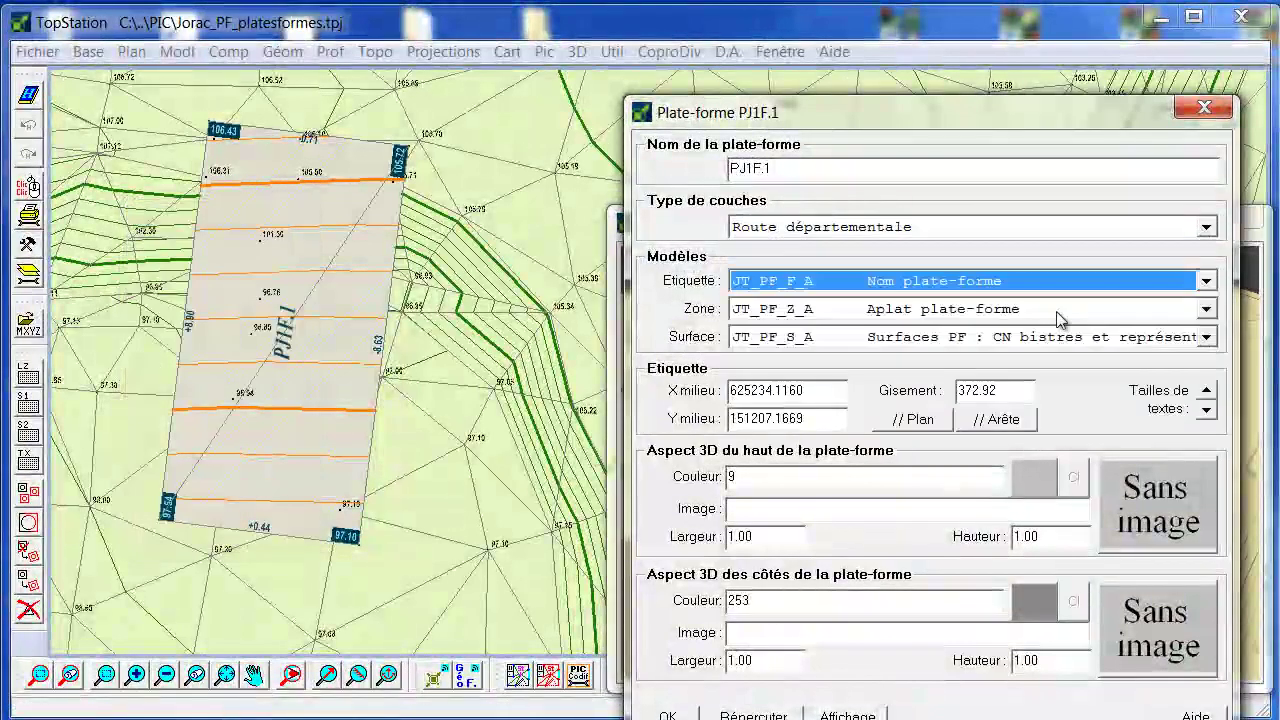
{"action": "left_click", "coordinate": [1207, 280]}
{"action": "key", "text": "Down"}
{"action": "key", "text": "Tab"}
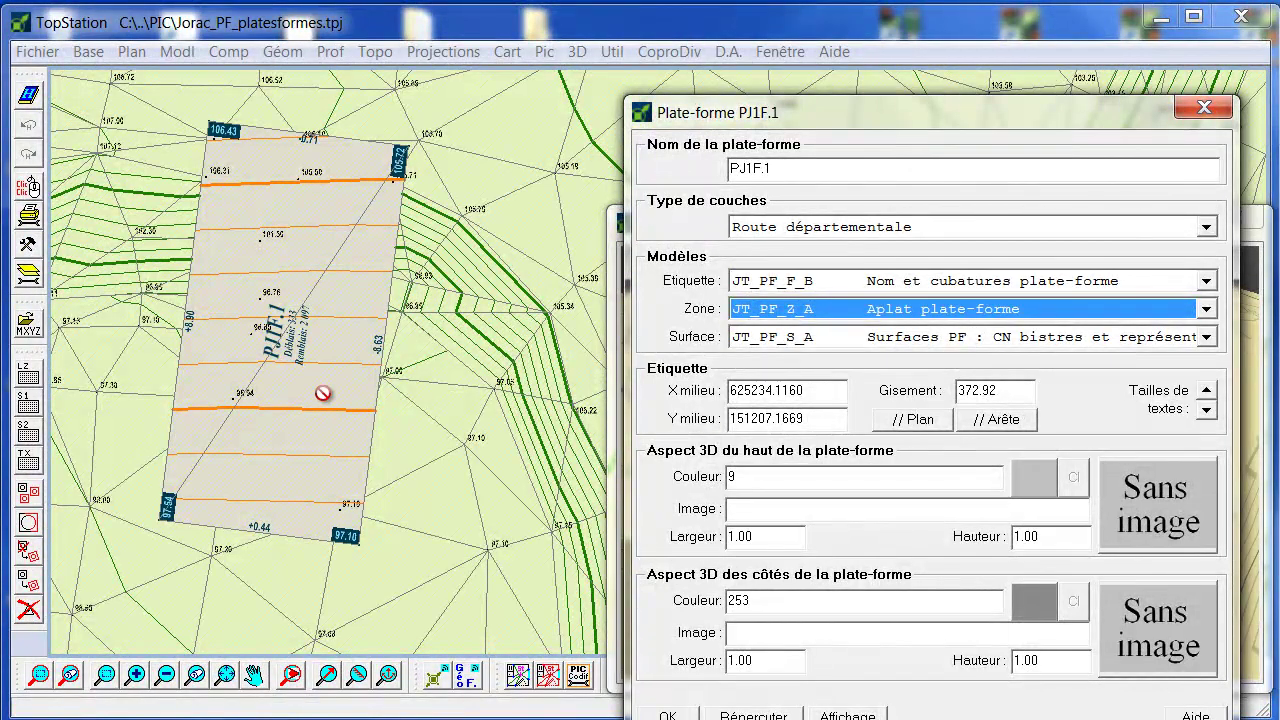
{"action": "scroll", "coordinate": [323, 394], "scroll_direction": "up", "scroll_amount": 1}
{"action": "middle_click_drag", "start_coordinate": [331, 390], "coordinate": [351, 450]}
{"action": "scroll", "coordinate": [351, 448], "scroll_direction": "down", "scroll_amount": 1}
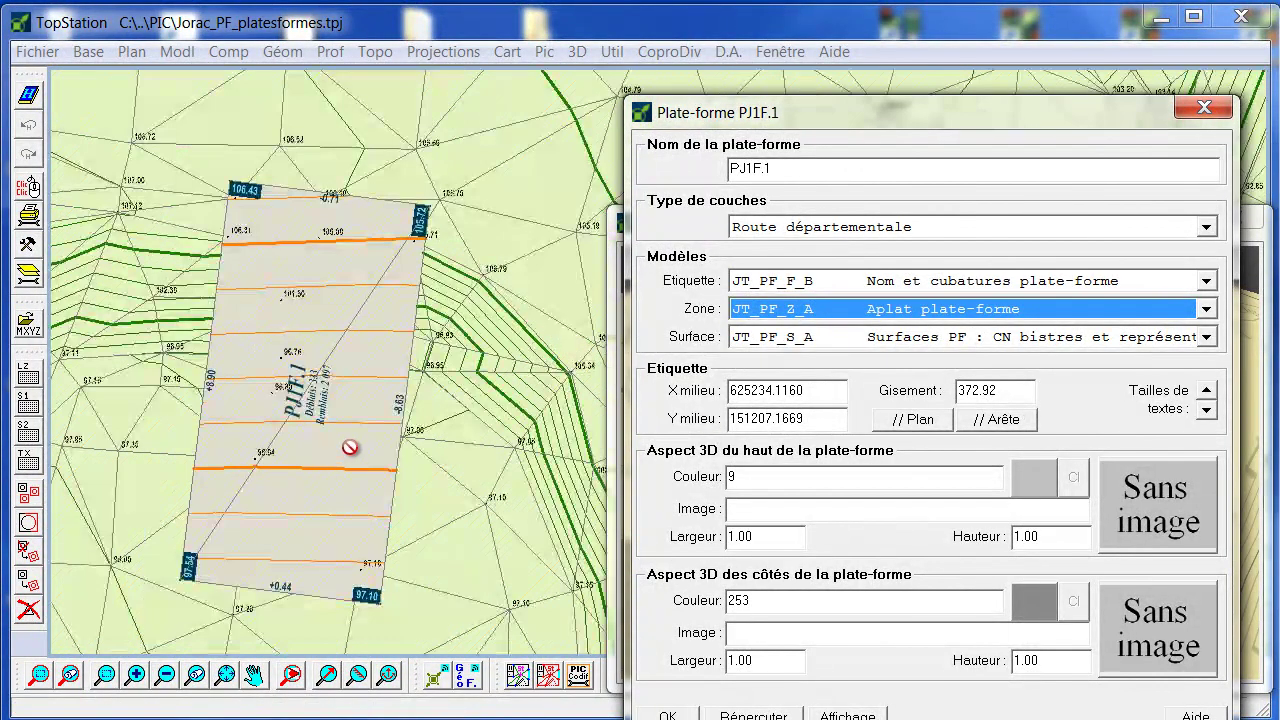
{"action": "scroll", "coordinate": [411, 415], "scroll_direction": "up", "scroll_amount": 1}
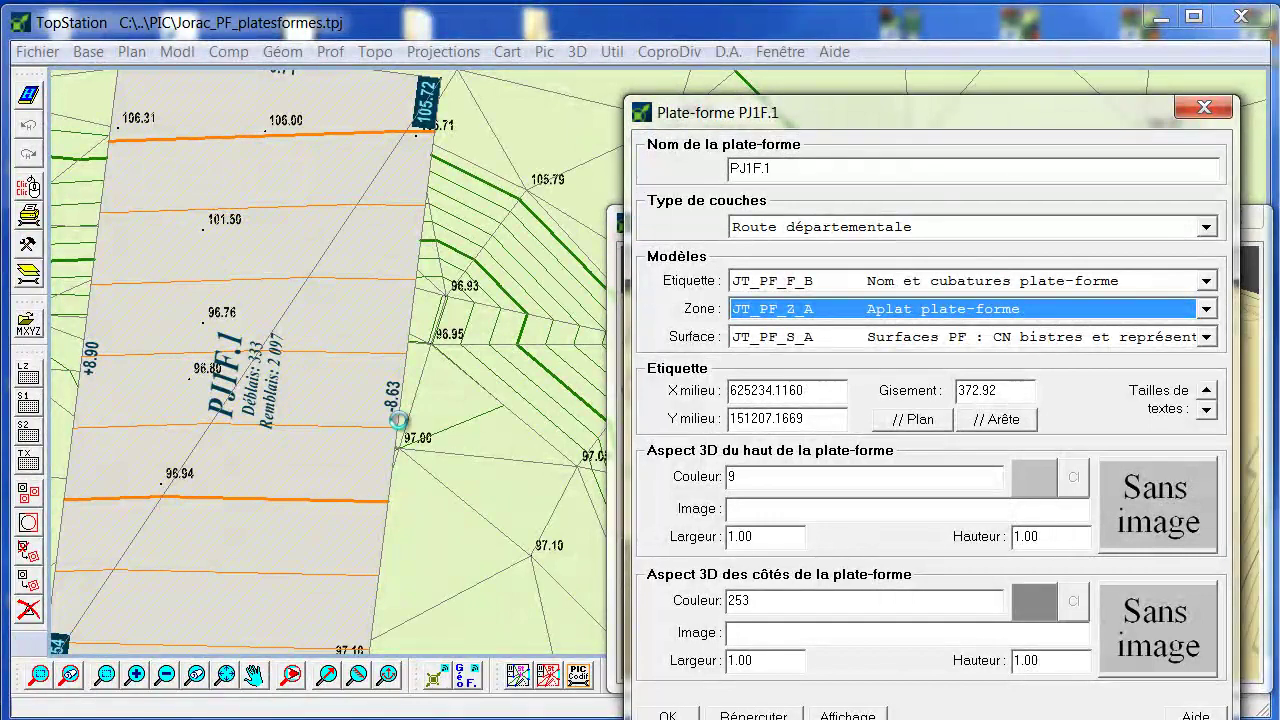
{"action": "scroll", "coordinate": [421, 420], "scroll_direction": "down", "scroll_amount": 1}
{"action": "key", "text": "Return"}
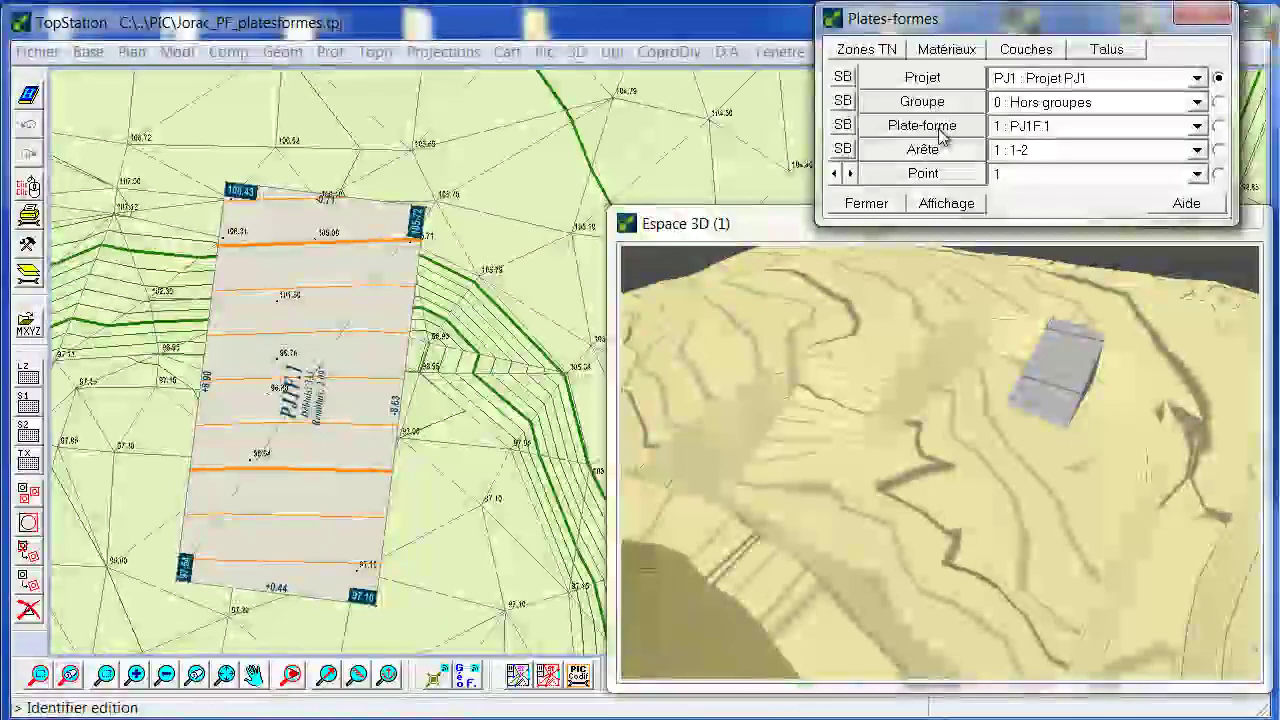
Apply the slope type "Talus végétal 2 pour 1" to all four edges of the platform
{"action": "left_click", "coordinate": [946, 132]}
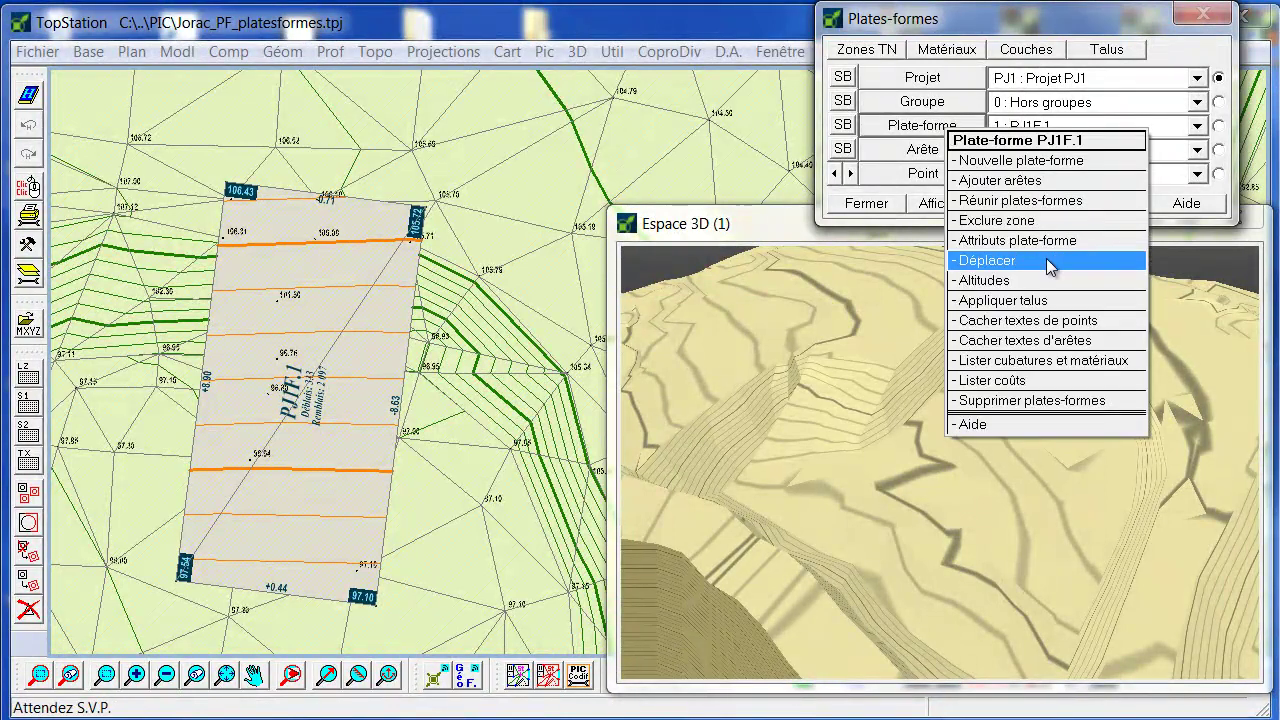
{"action": "left_click", "coordinate": [1046, 300]}
{"action": "left_click", "coordinate": [1001, 330]}
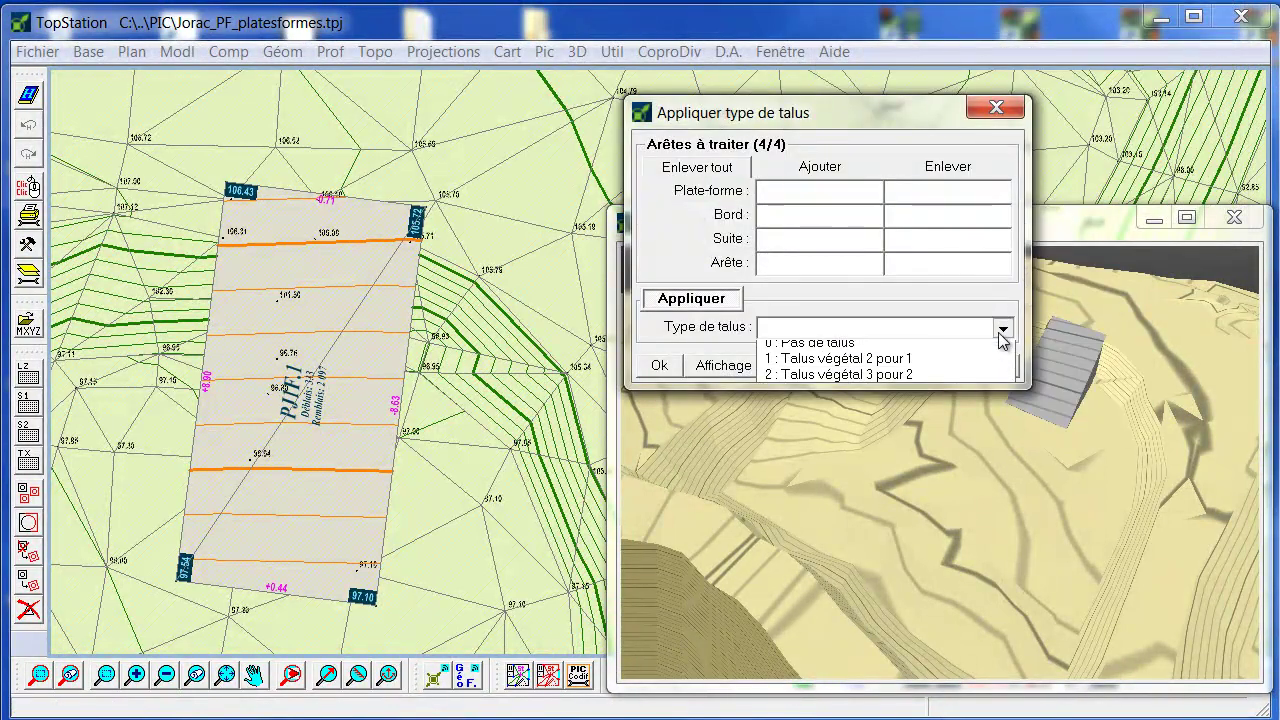
{"action": "left_click", "coordinate": [985, 358]}
{"action": "left_click", "coordinate": [660, 366]}
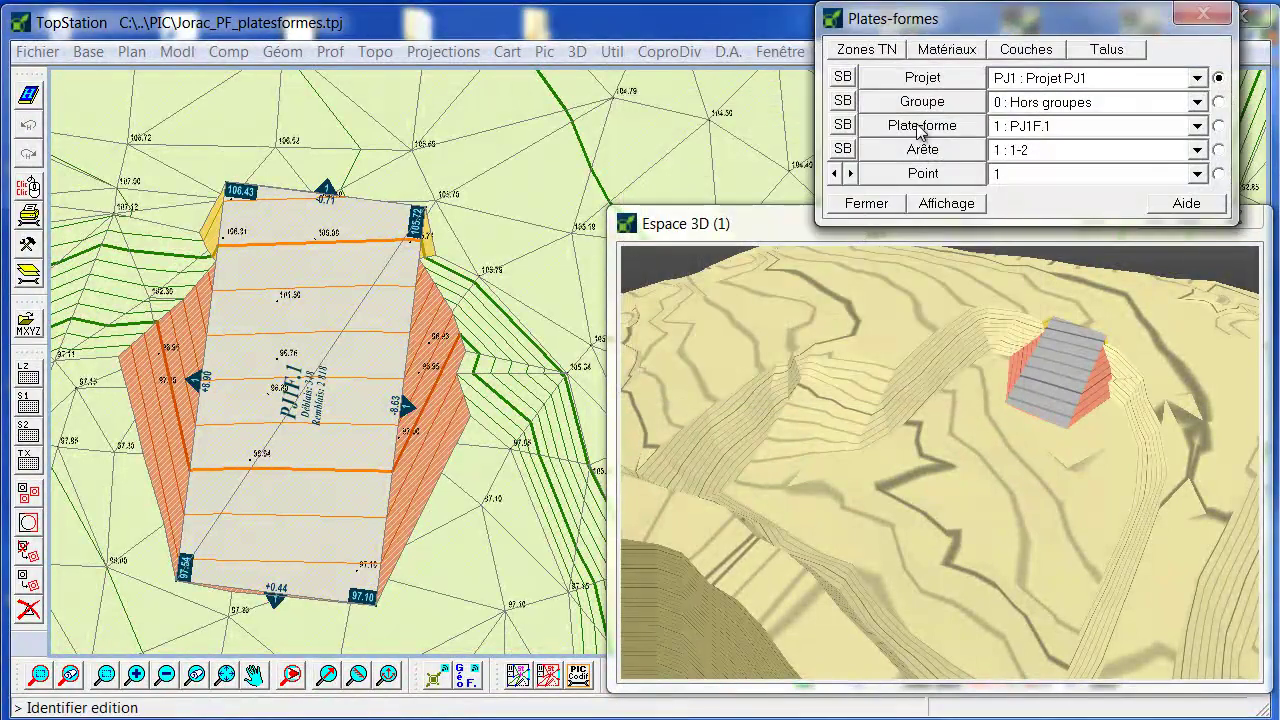
Level the platform by imposing an altitude of 103 on all four of its points
{"action": "left_click", "coordinate": [920, 130]}
{"action": "key", "text": "Down"}
{"action": "key", "text": "Down"}
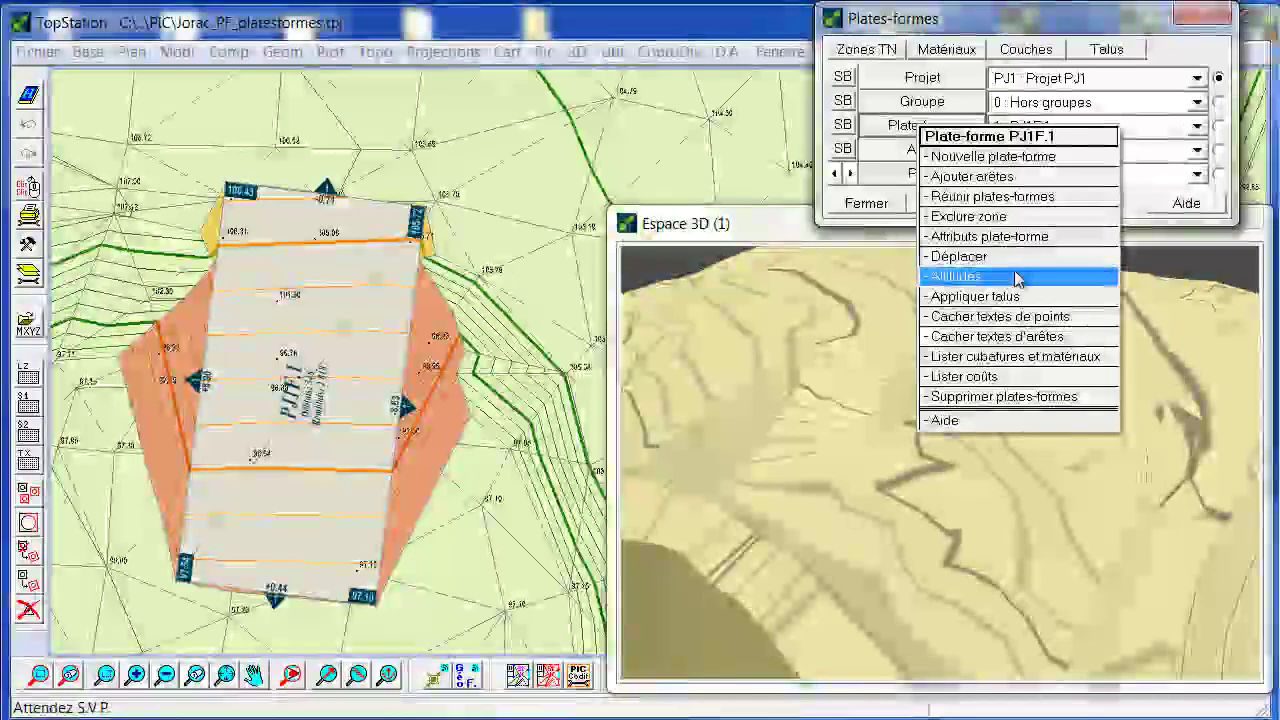
{"action": "key", "text": "Return"}
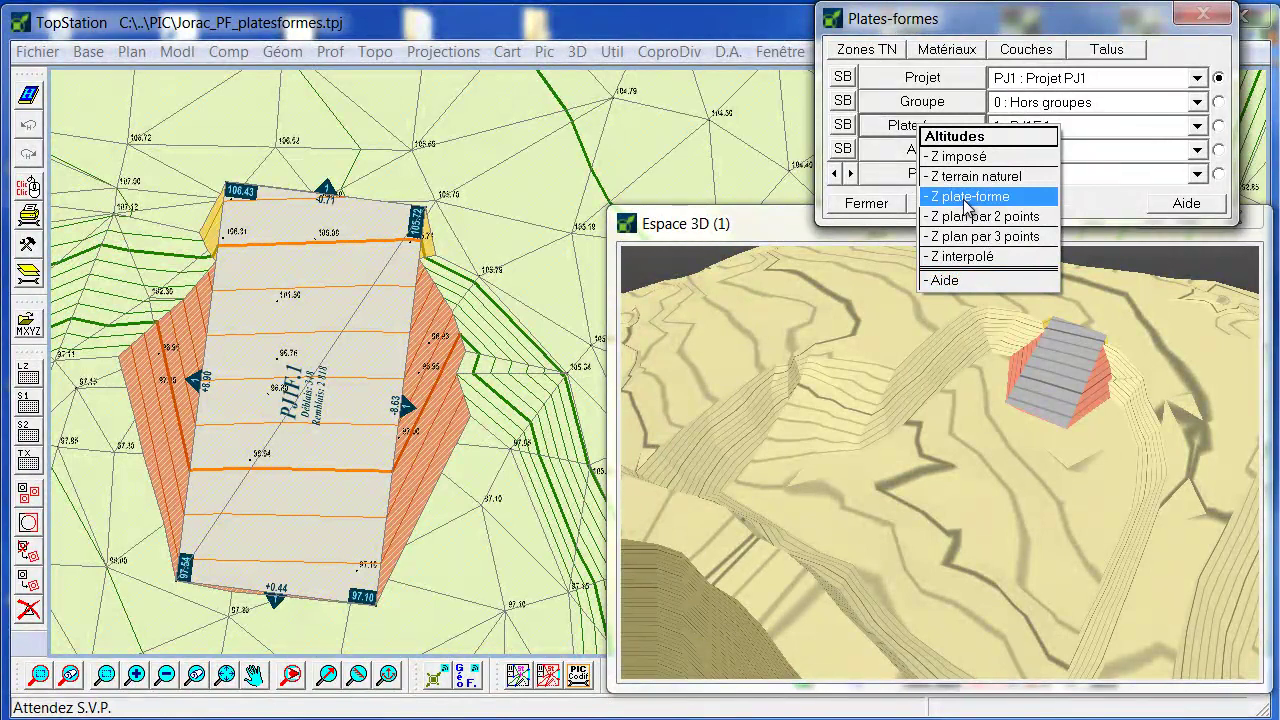
{"action": "left_click", "coordinate": [962, 157]}
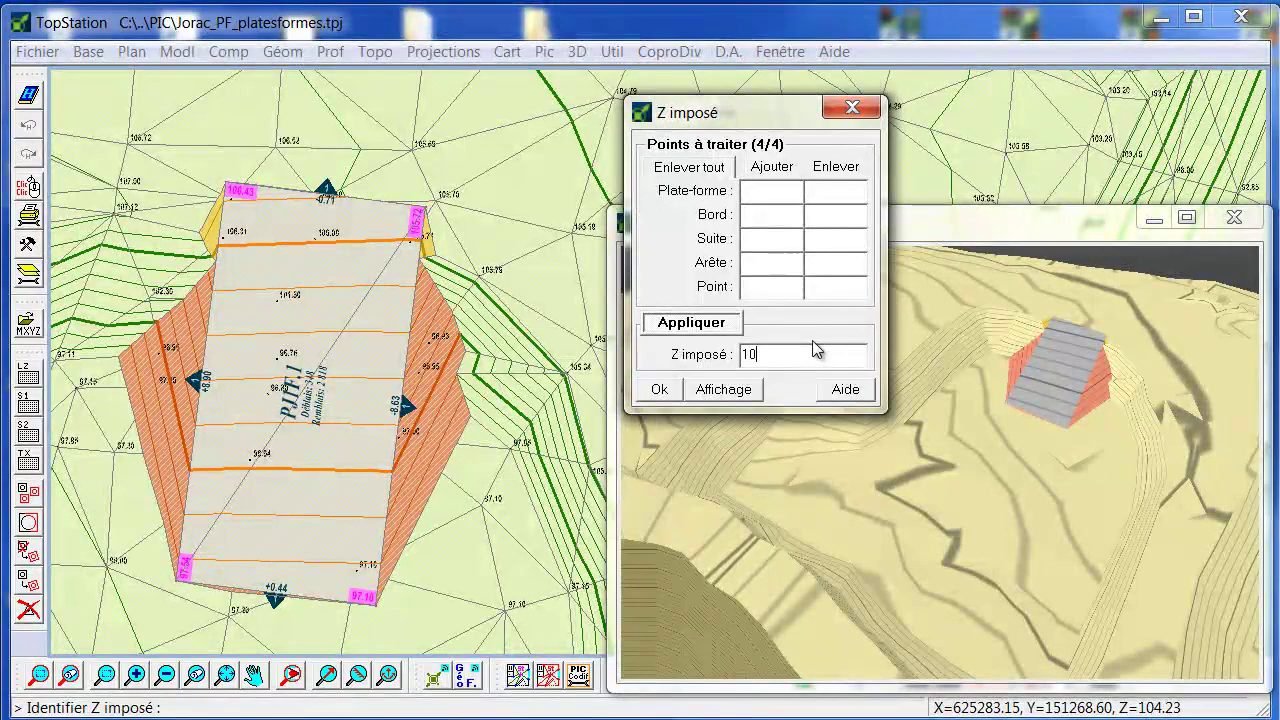
{"action": "left_click", "coordinate": [659, 390]}
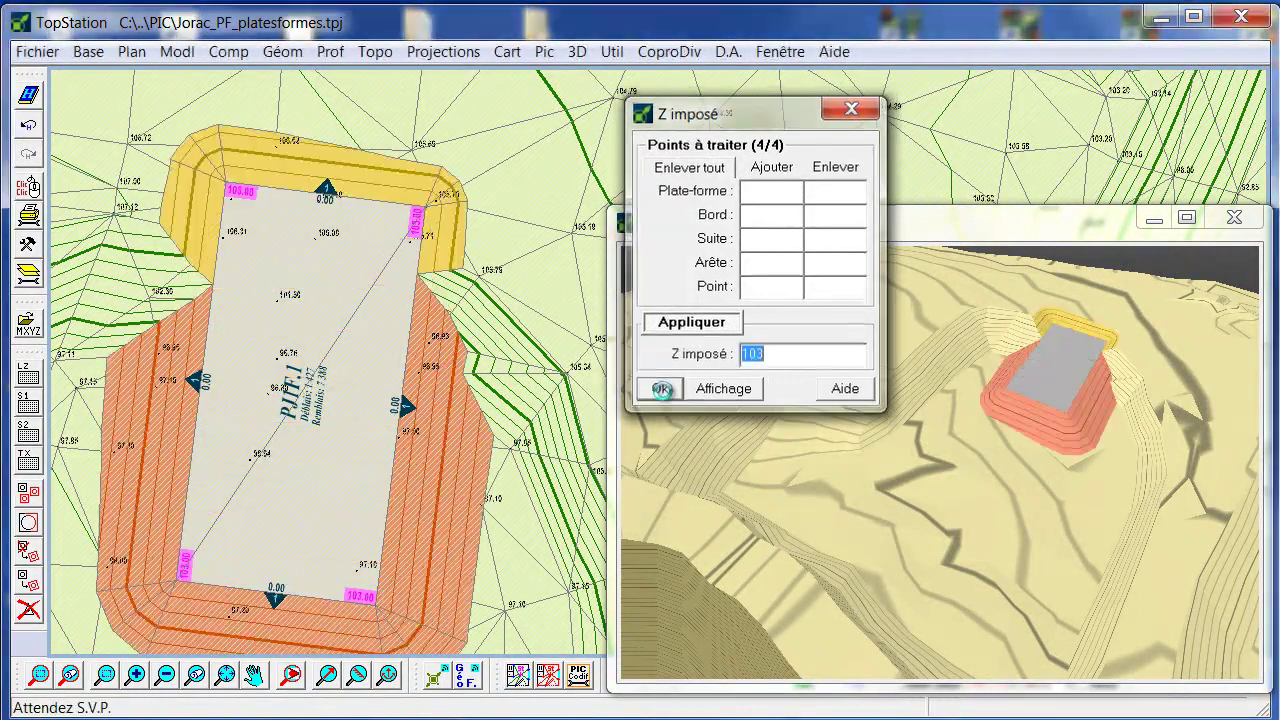
Slope the platform with Z plan par 2 points through points 1 and 2 of its upper edge, lowering both lower corners to 101.50
{"action": "middle_click_drag", "start_coordinate": [304, 407], "coordinate": [375, 355]}
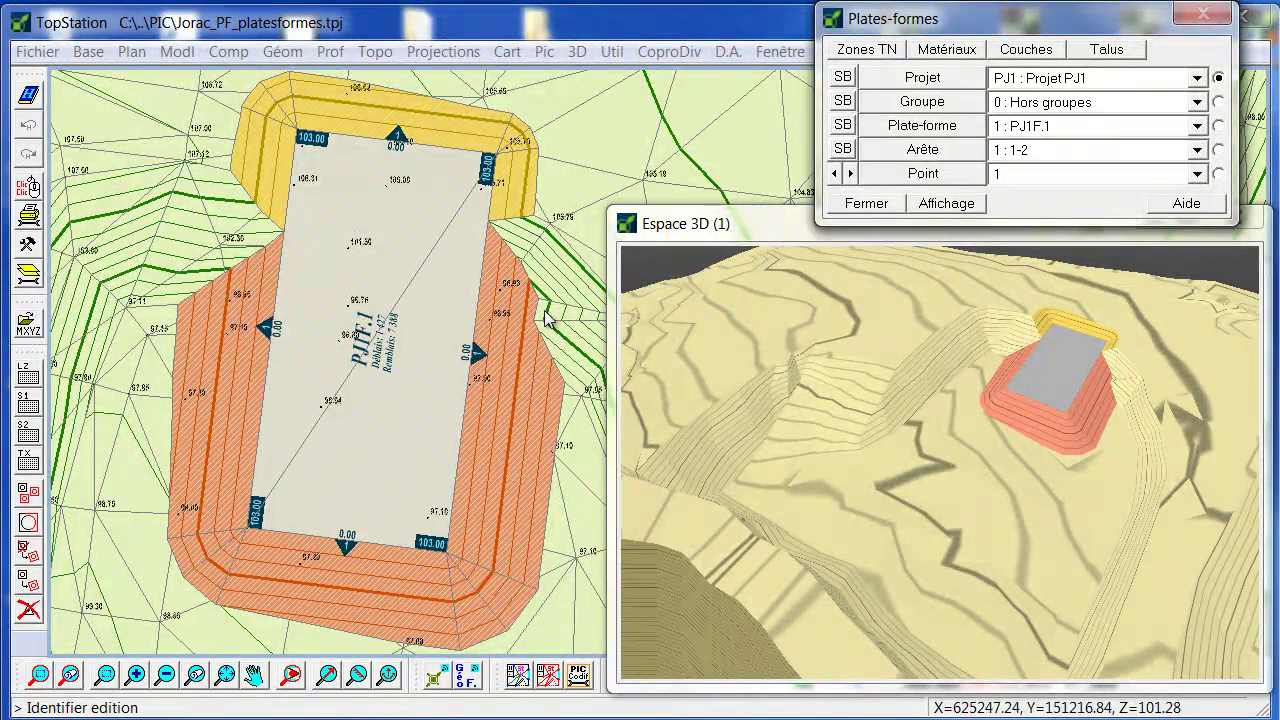
{"action": "left_click", "coordinate": [894, 129]}
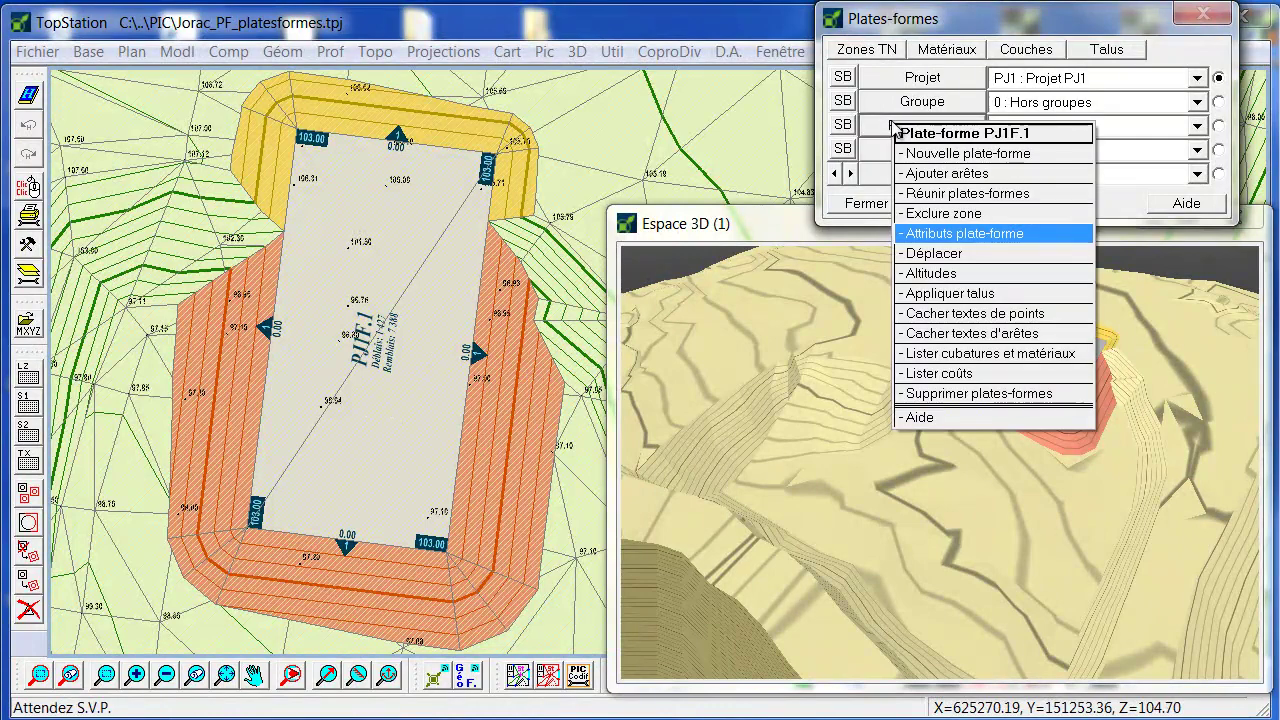
{"action": "left_click", "coordinate": [990, 273]}
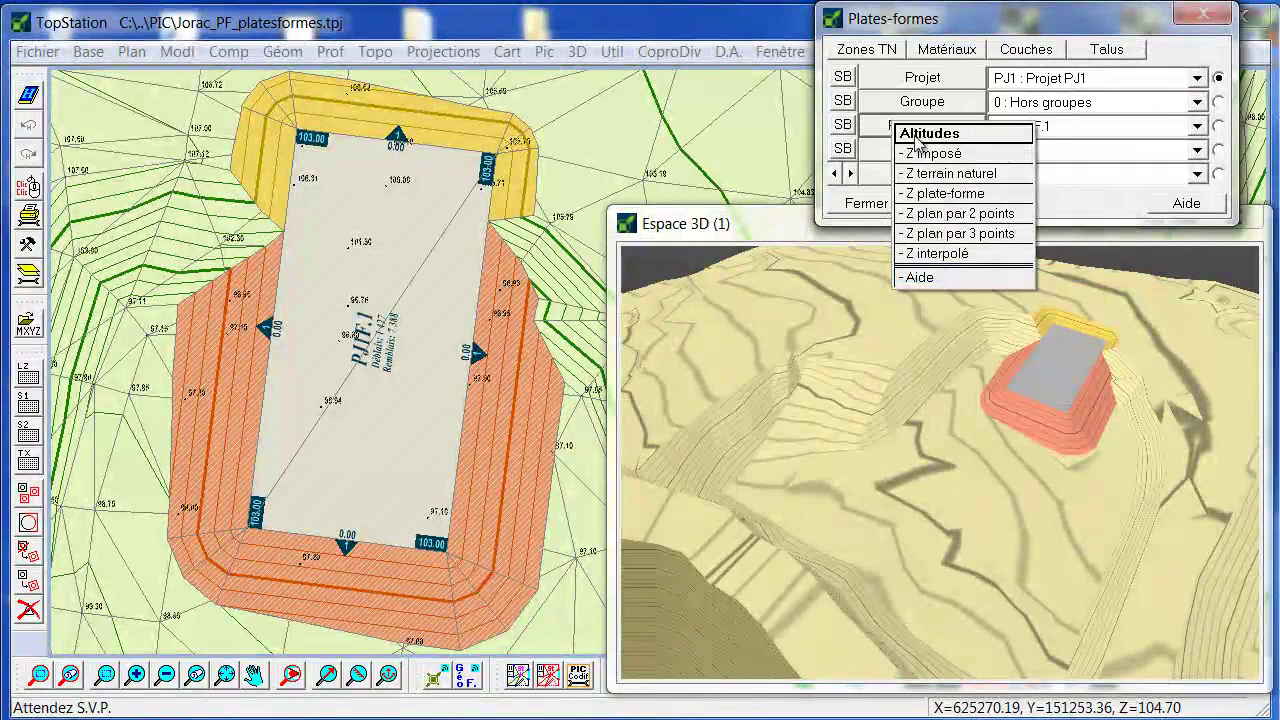
{"action": "left_click", "coordinate": [928, 216]}
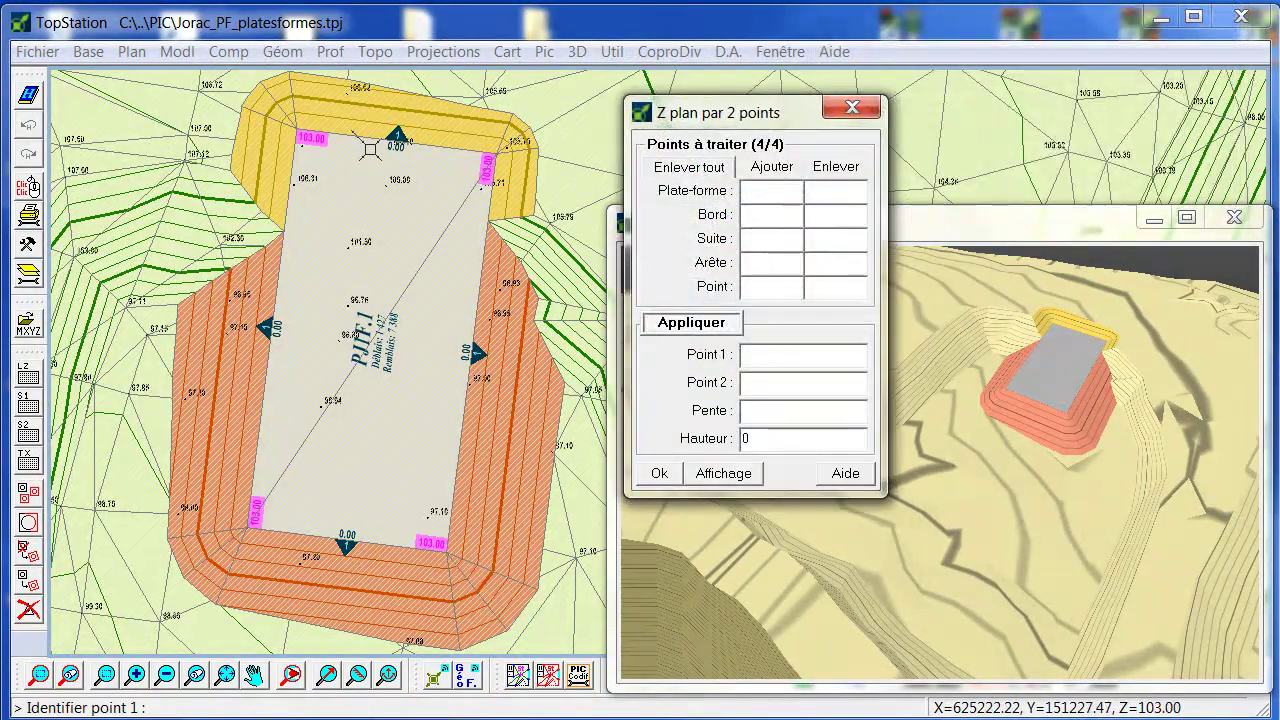
{"action": "left_click", "coordinate": [303, 142]}
{"action": "left_click", "coordinate": [303, 142]}
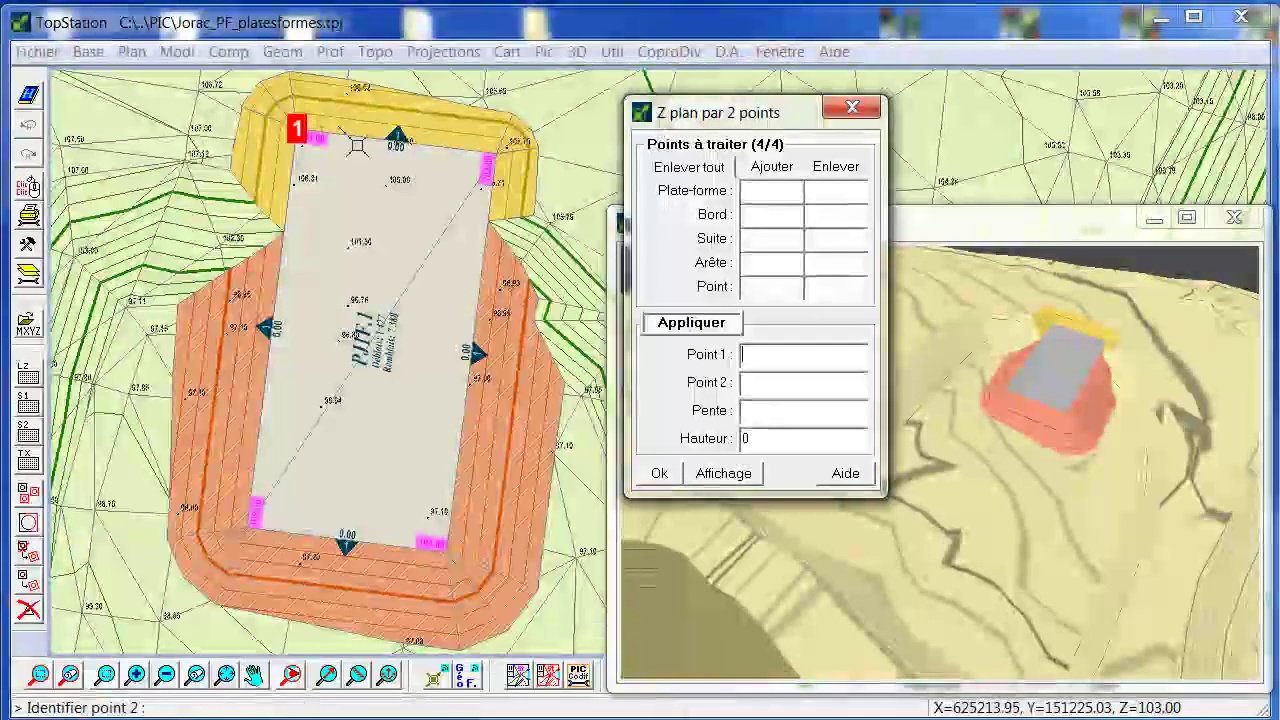
{"action": "left_click", "coordinate": [482, 158]}
{"action": "left_click", "coordinate": [482, 158]}
{"action": "left_click", "coordinate": [793, 410]}
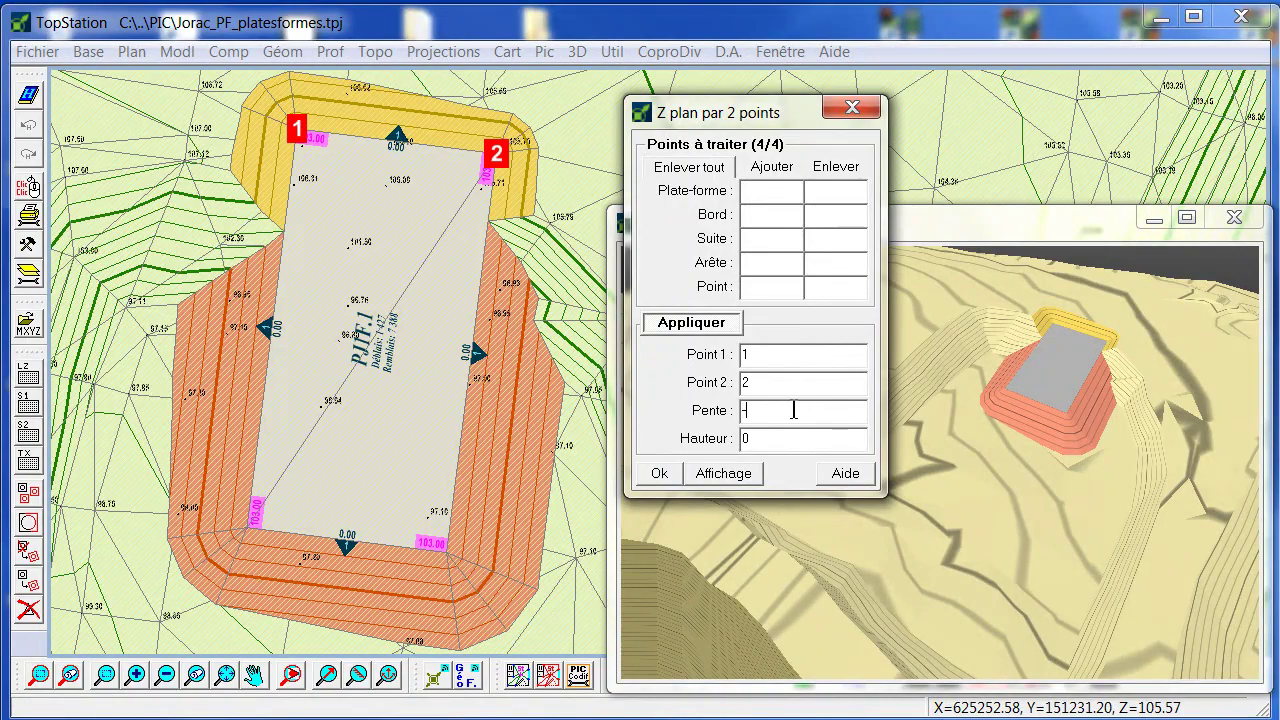
{"action": "left_click", "coordinate": [659, 474]}
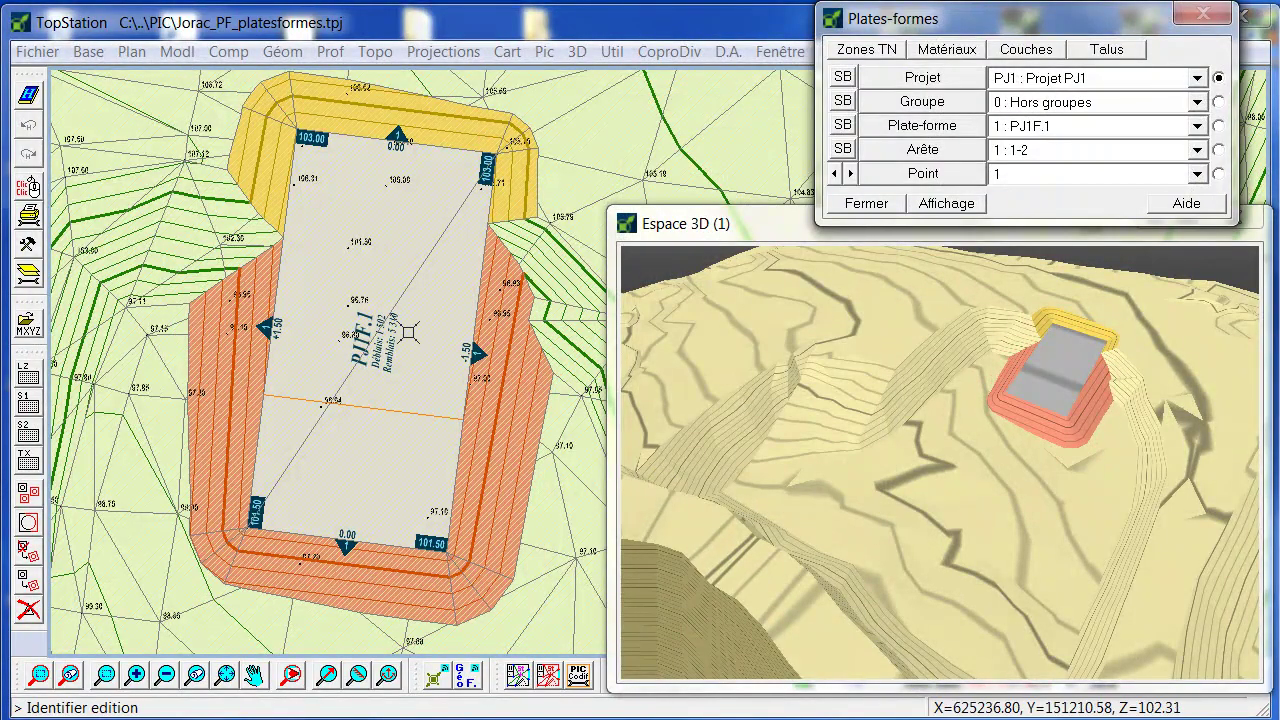
Tilt the platform crosswise with Z plan par 2 points, using point 4, point 1 and a slope of -2
{"action": "left_click", "coordinate": [903, 134]}
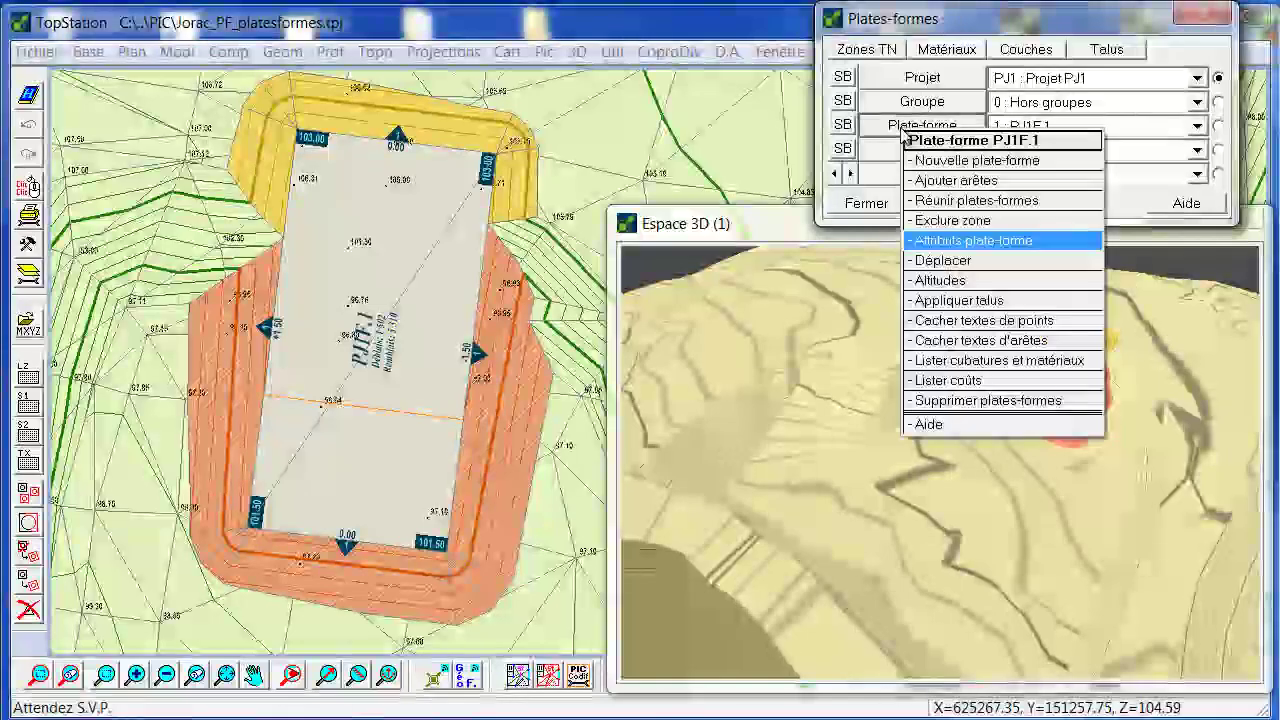
{"action": "left_click", "coordinate": [997, 283]}
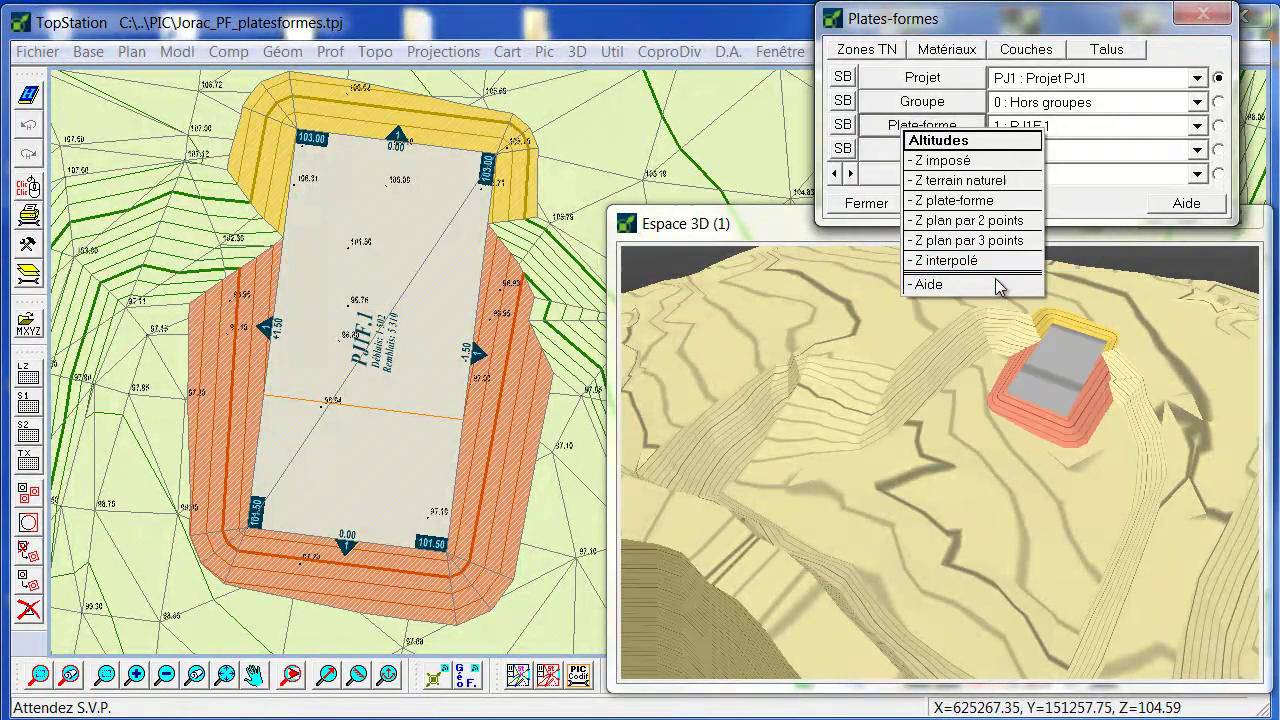
{"action": "left_click", "coordinate": [955, 220]}
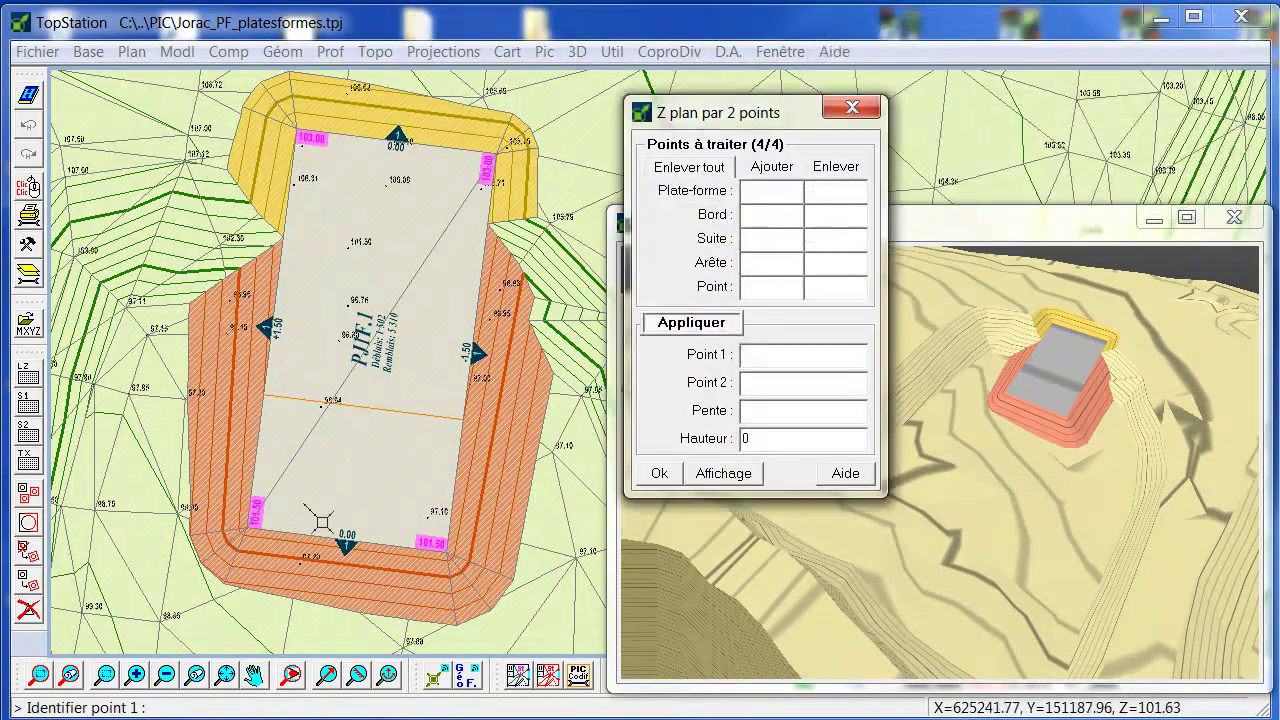
{"action": "left_click", "coordinate": [240, 529]}
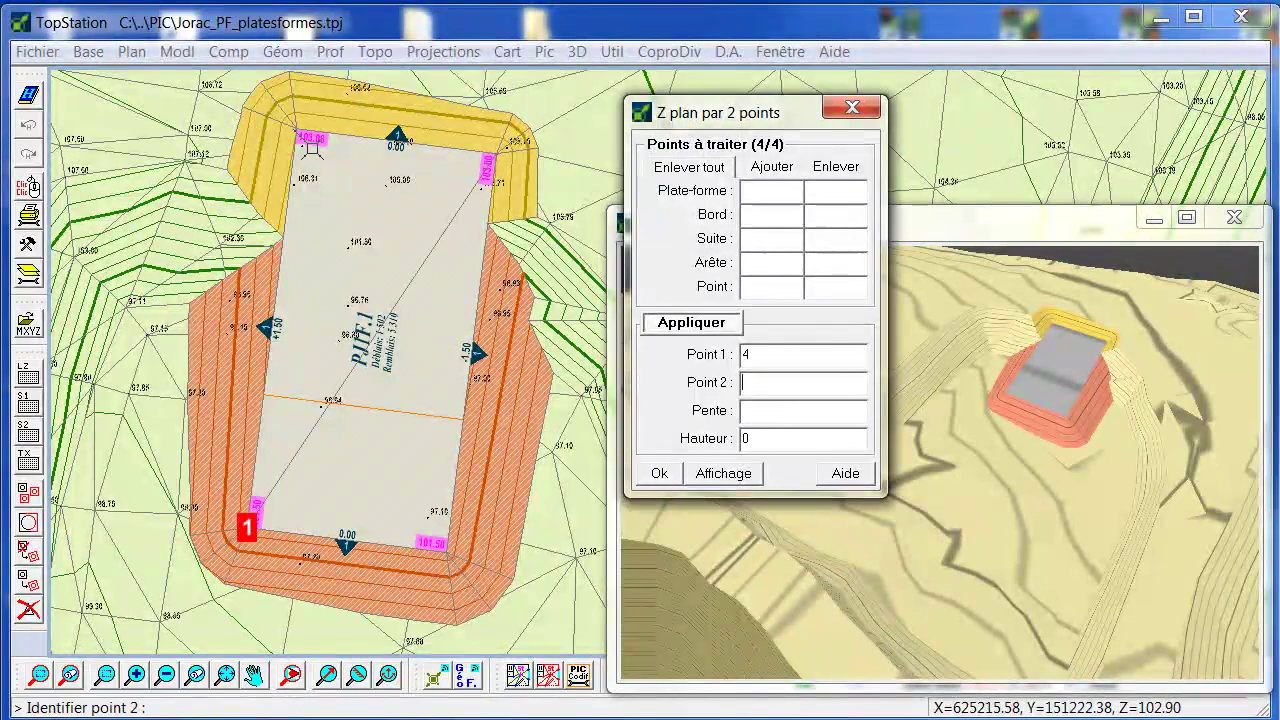
{"action": "left_click", "coordinate": [296, 135]}
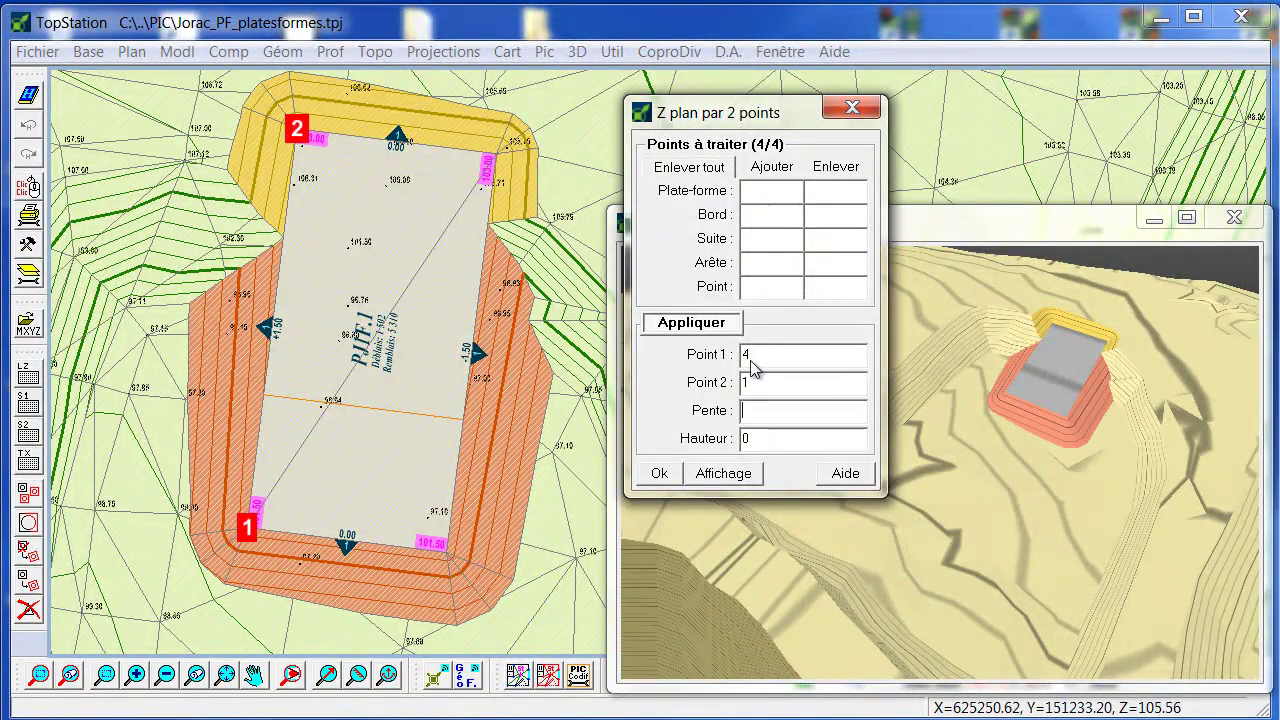
{"action": "type", "text": "-2"}
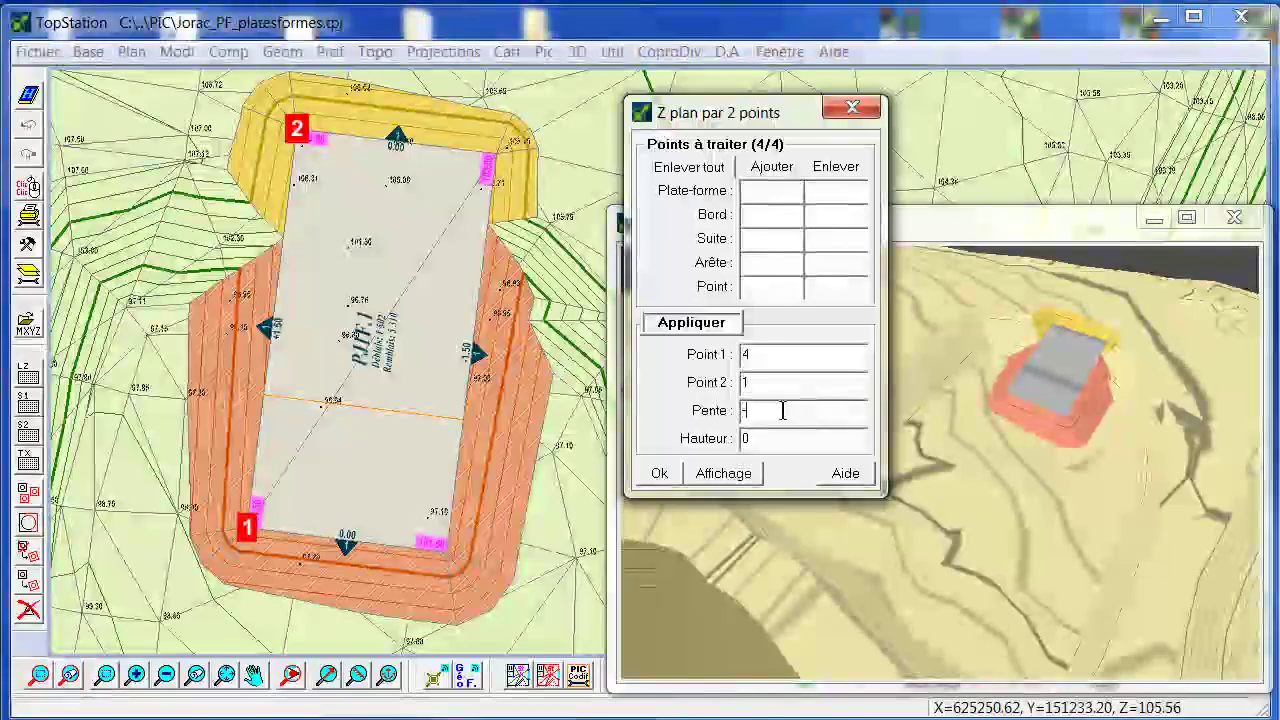
{"action": "left_click", "coordinate": [652, 474]}
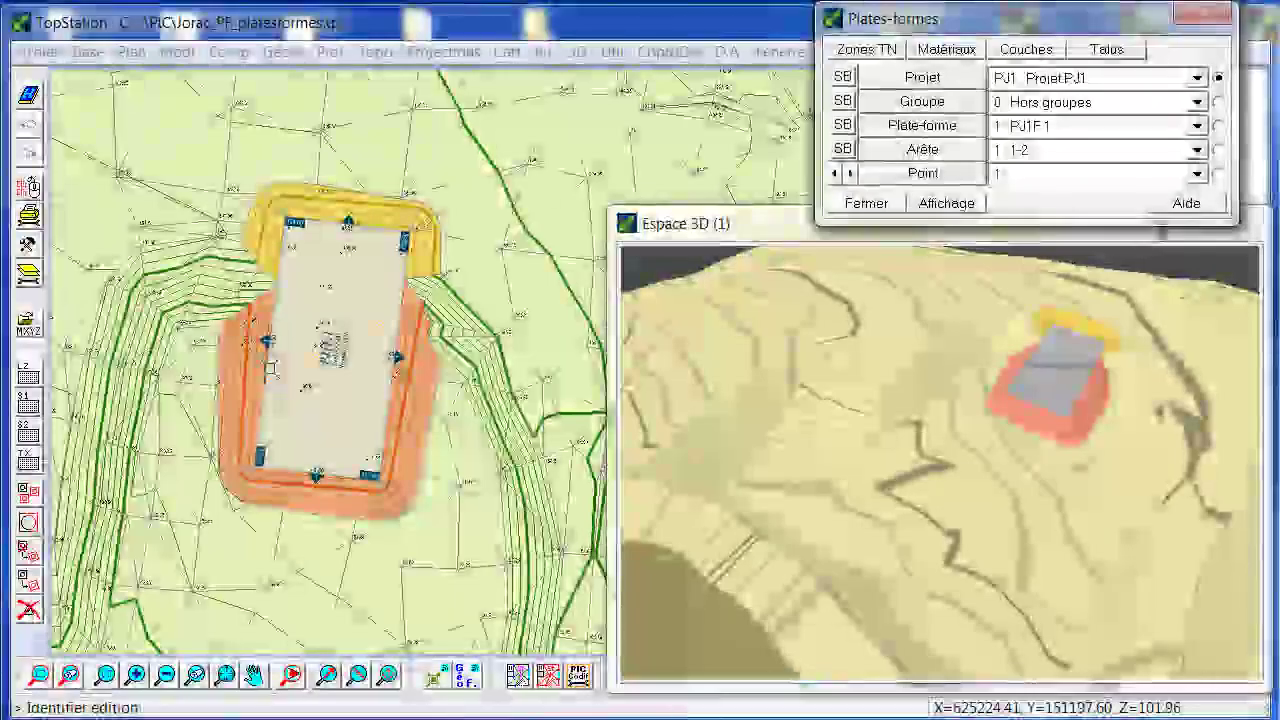
Move the whole platform up the slope to an alignment of 14.1584 and an offset of 6.2406 by digitizing its new position
{"action": "scroll", "coordinate": [378, 360], "scroll_direction": "up", "scroll_amount": 2}
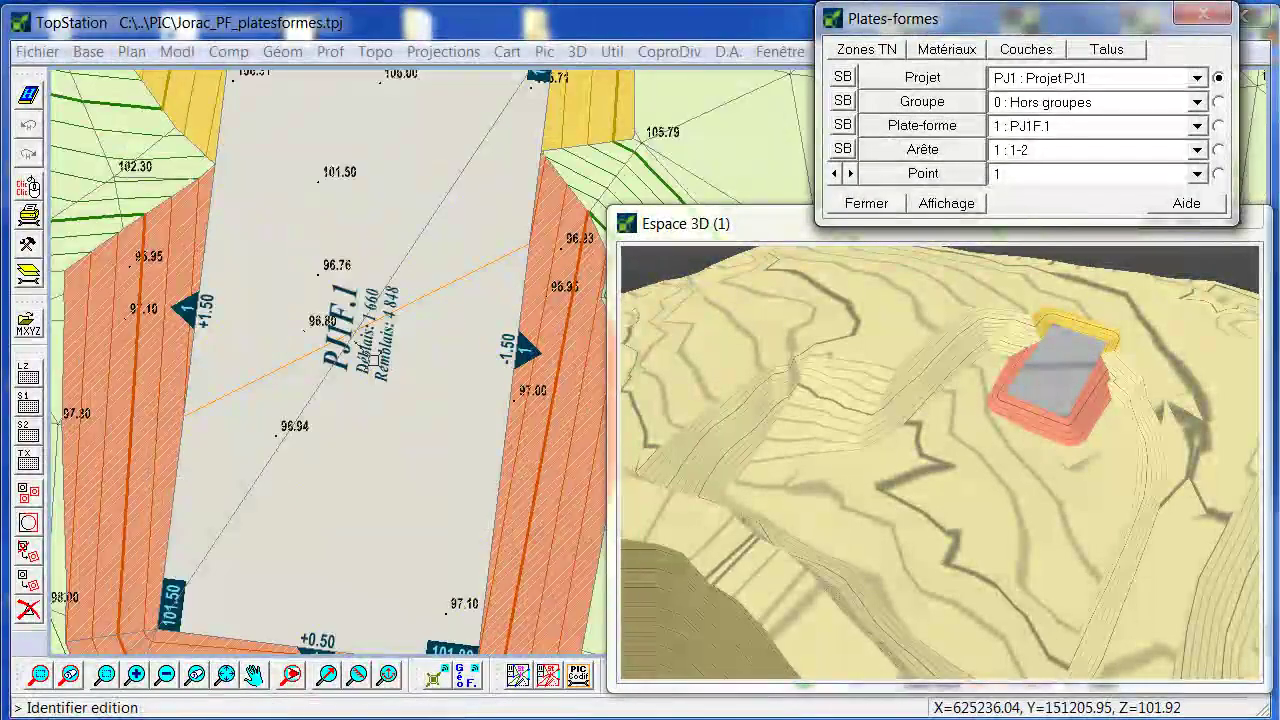
{"action": "scroll", "coordinate": [370, 335], "scroll_direction": "down", "scroll_amount": 2}
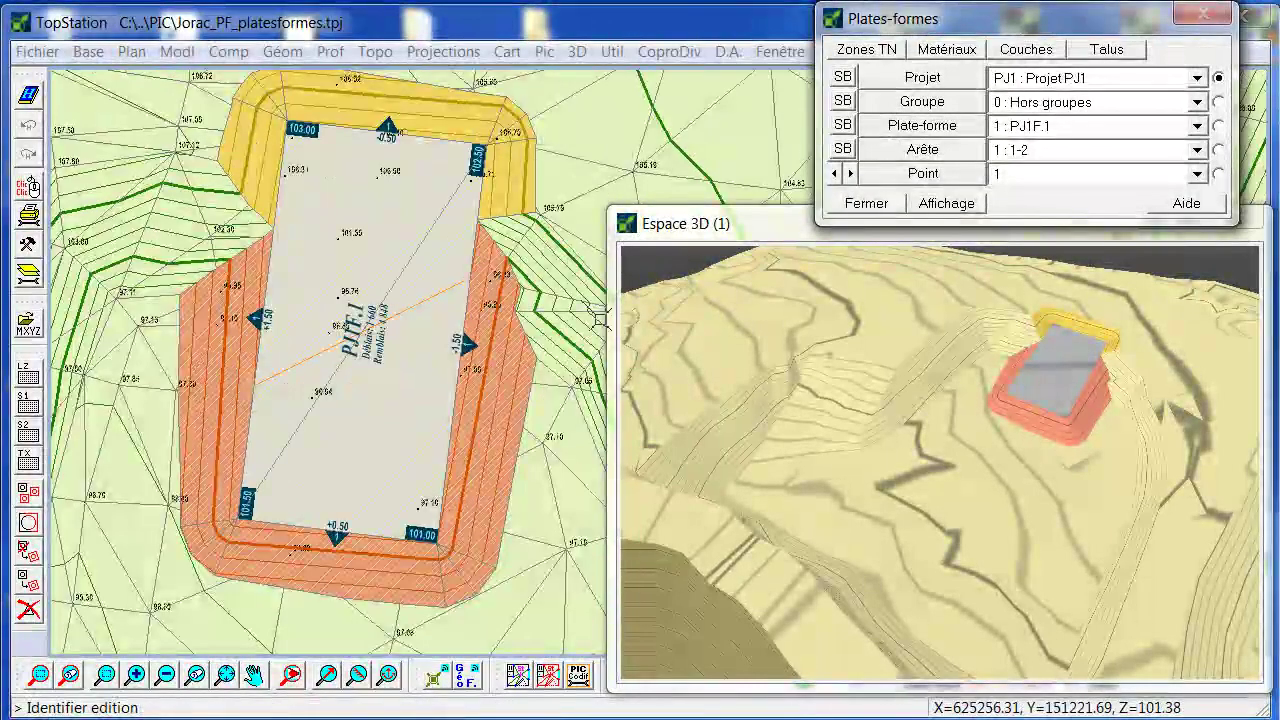
{"action": "left_click", "coordinate": [900, 128]}
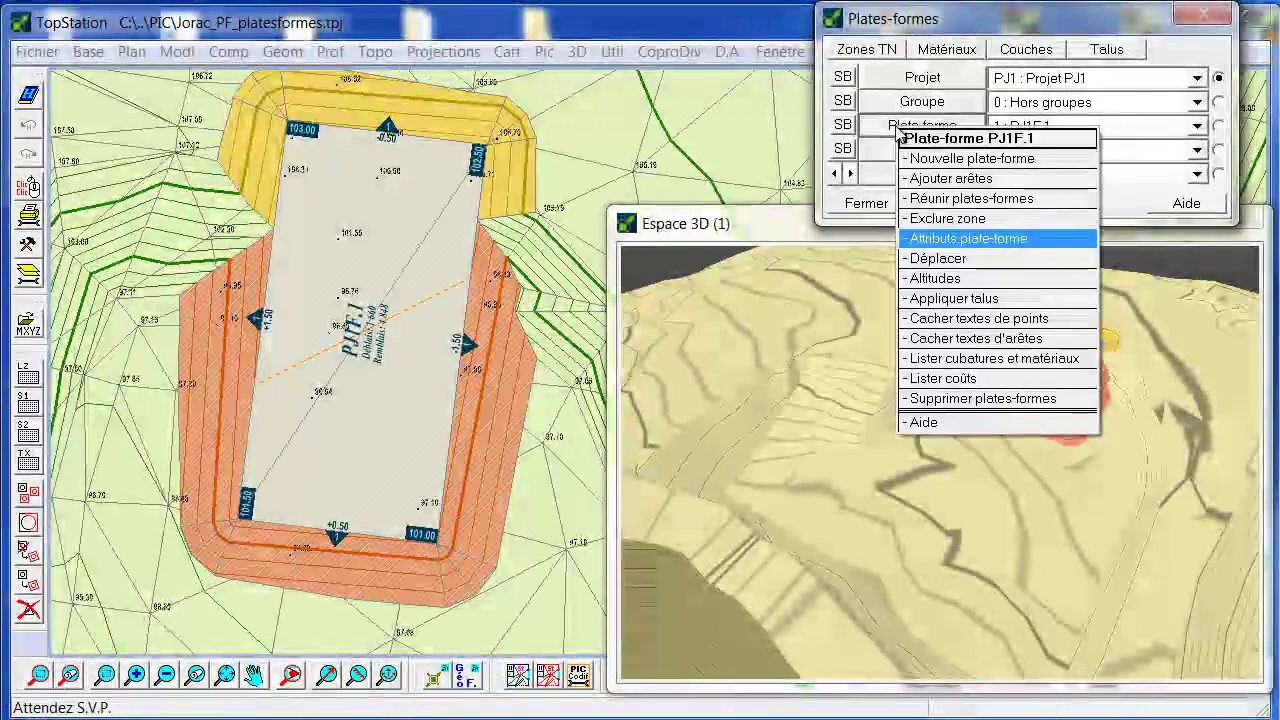
{"action": "left_click", "coordinate": [938, 258]}
{"action": "scroll", "coordinate": [395, 300], "scroll_direction": "down", "scroll_amount": 3}
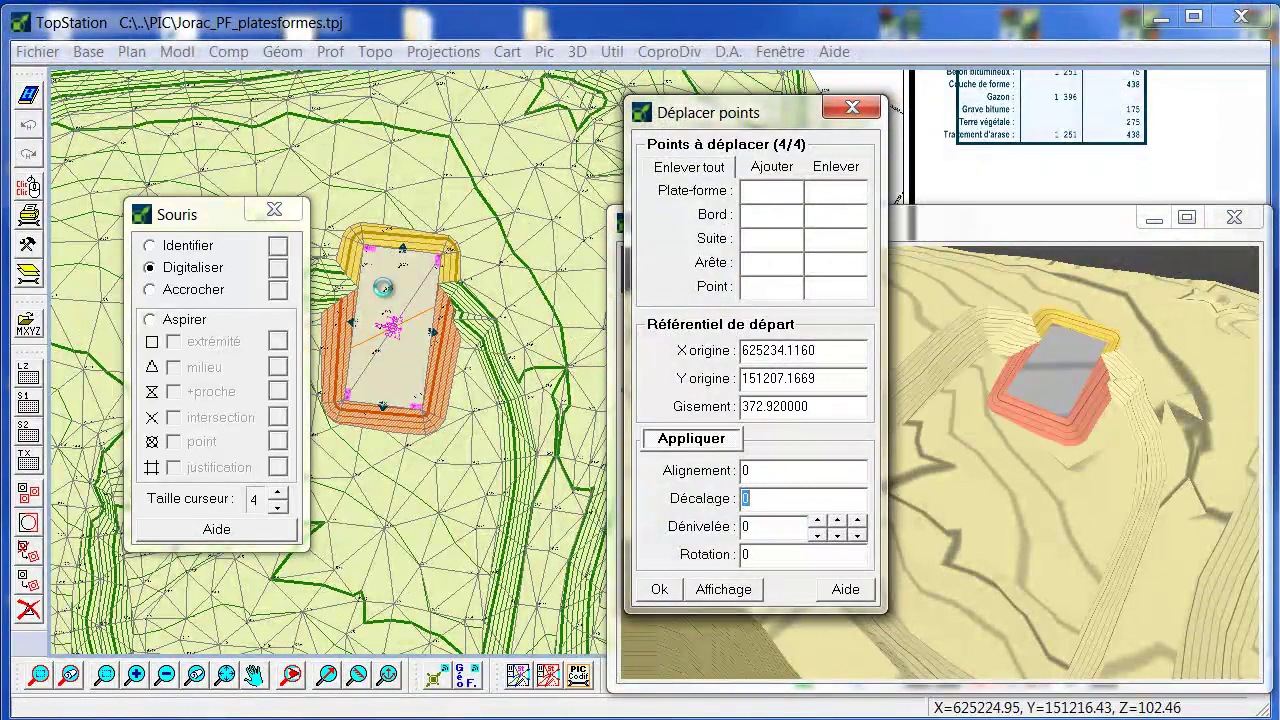
{"action": "left_click", "coordinate": [383, 288]}
{"action": "left_click", "coordinate": [491, 327]}
{"action": "left_click", "coordinate": [551, 460]}
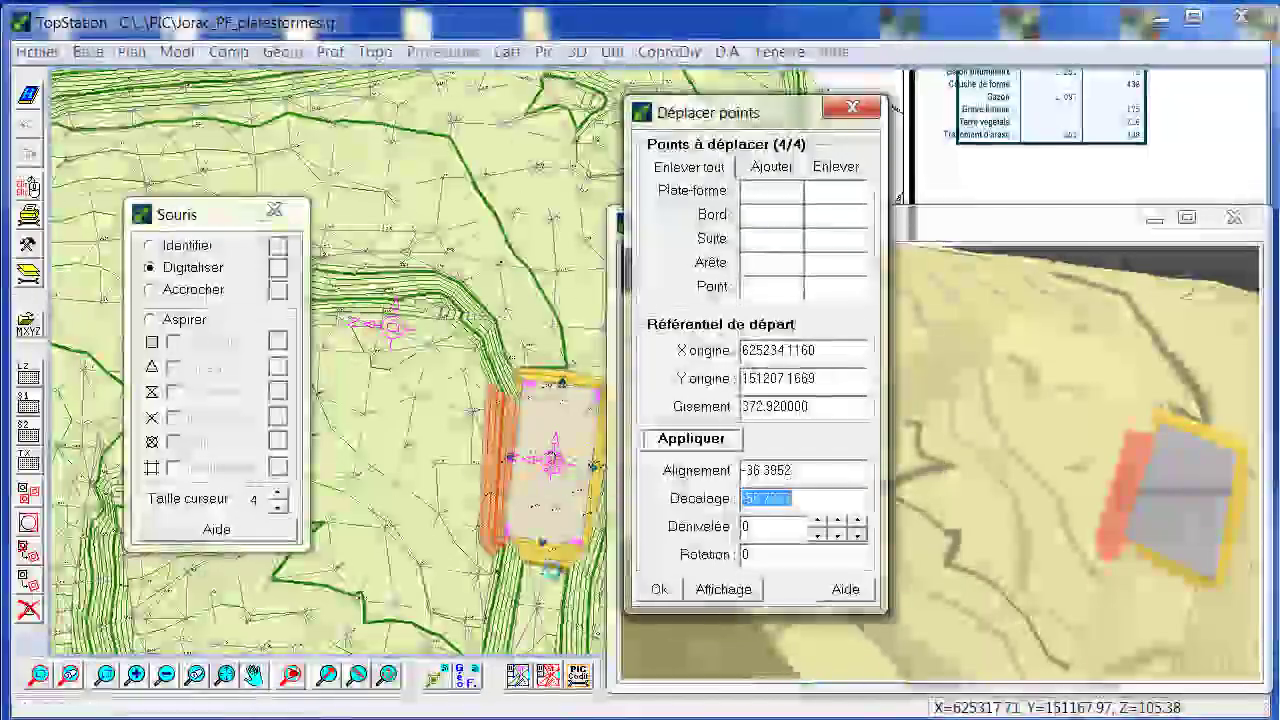
{"action": "left_click", "coordinate": [551, 571]}
{"action": "left_click", "coordinate": [378, 258]}
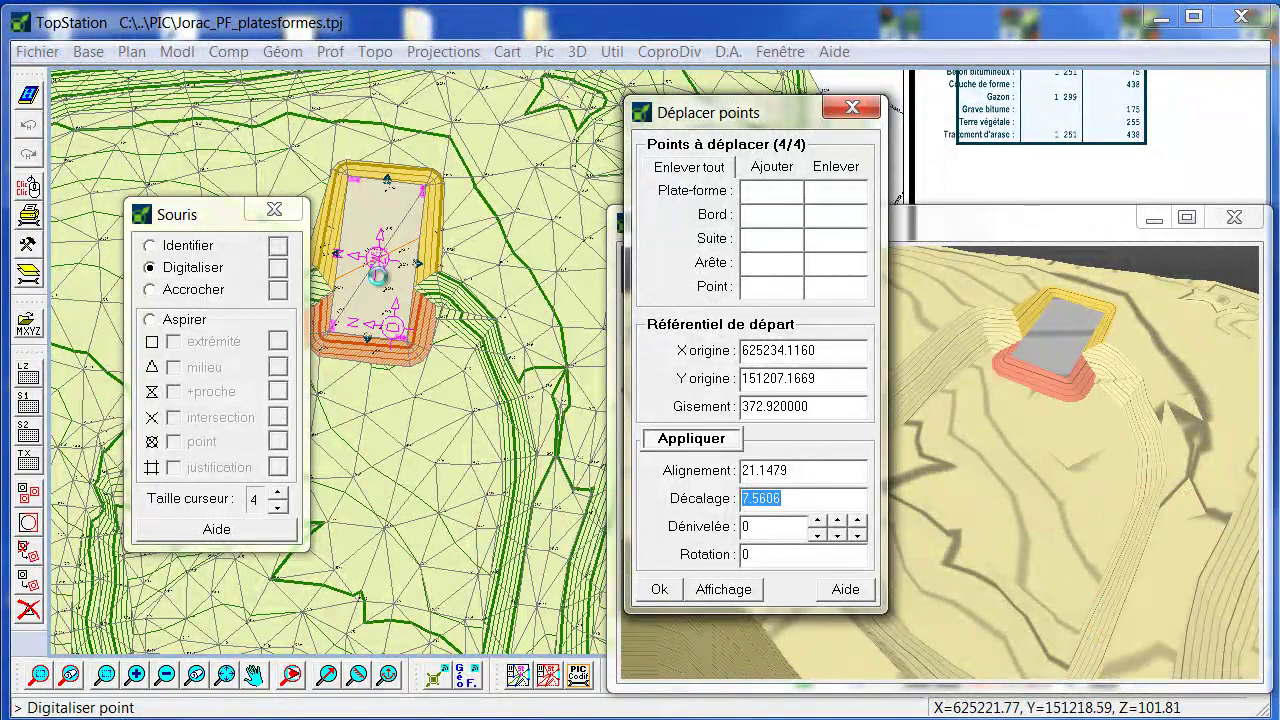
{"action": "scroll", "coordinate": [379, 281], "scroll_direction": "up", "scroll_amount": 3}
{"action": "left_click", "coordinate": [380, 289]}
Raise the platform by a Dénivelée of 0.54 to balance its cut and fill volumes, and apply the move
{"action": "scroll", "coordinate": [380, 289], "scroll_direction": "up", "scroll_amount": 2}
{"action": "left_click", "coordinate": [769, 533]}
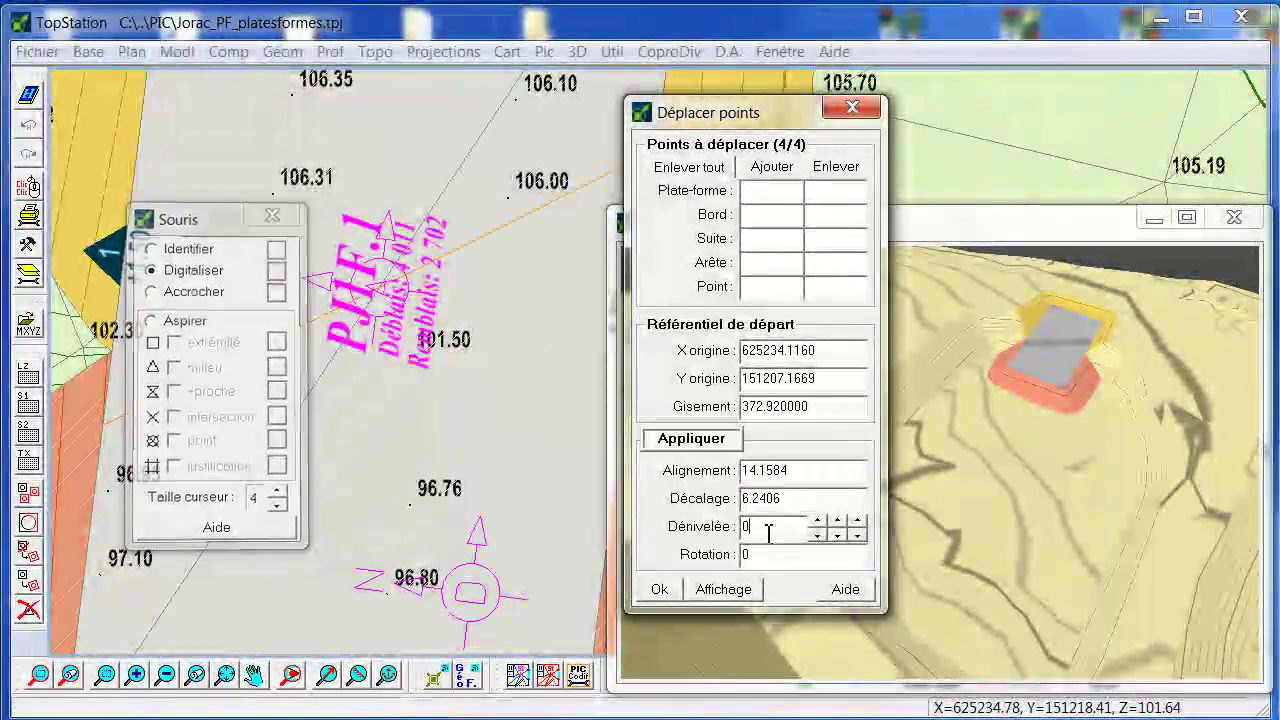
{"action": "left_click", "coordinate": [818, 537]}
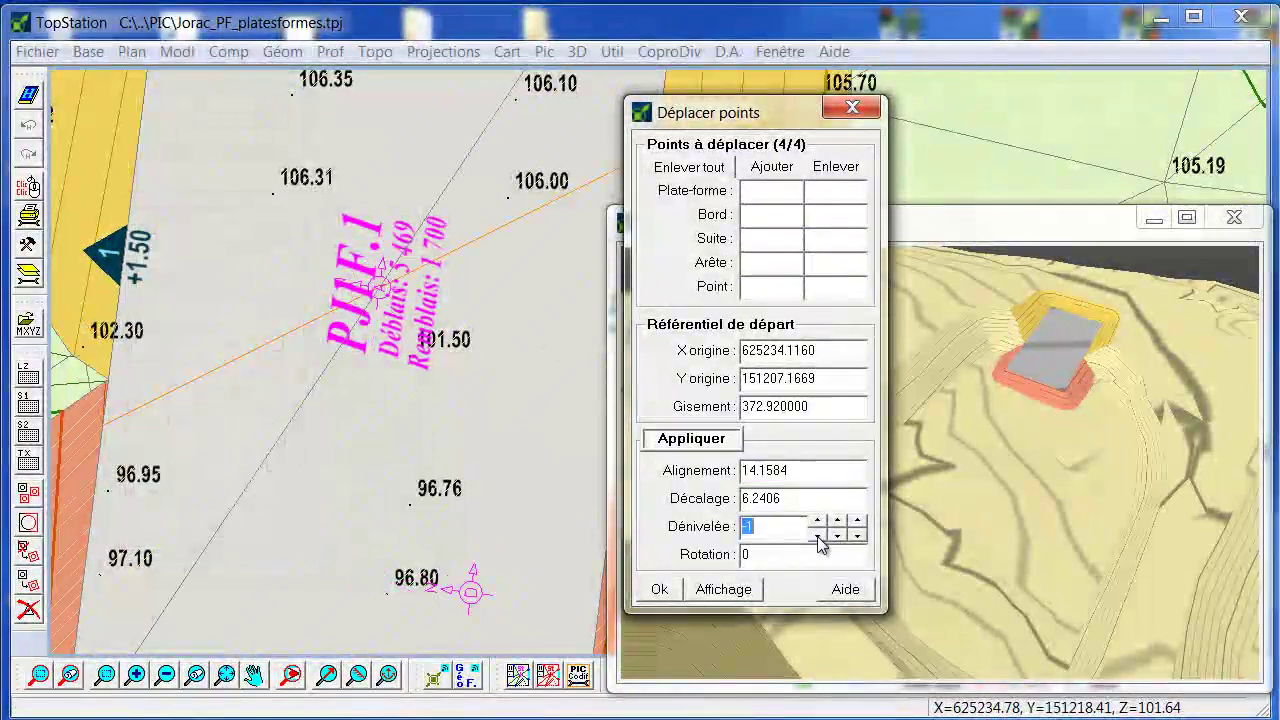
{"action": "left_click", "coordinate": [818, 521]}
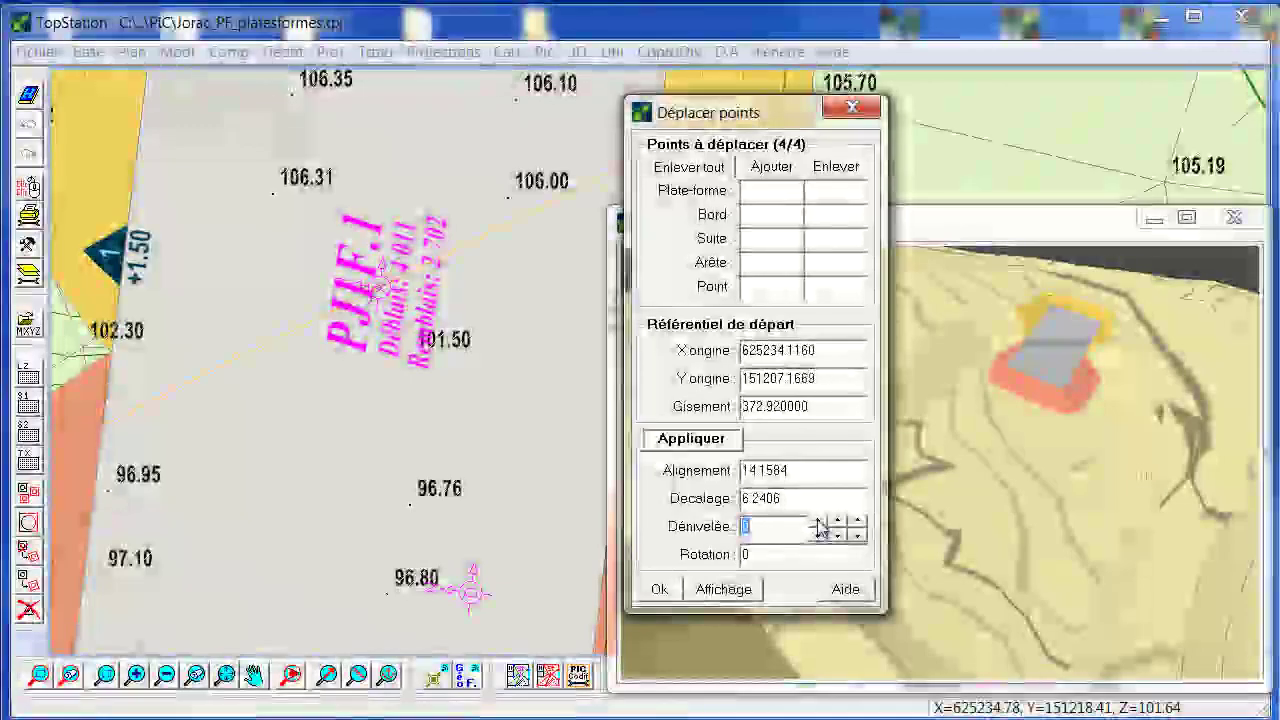
{"action": "left_click", "coordinate": [818, 521]}
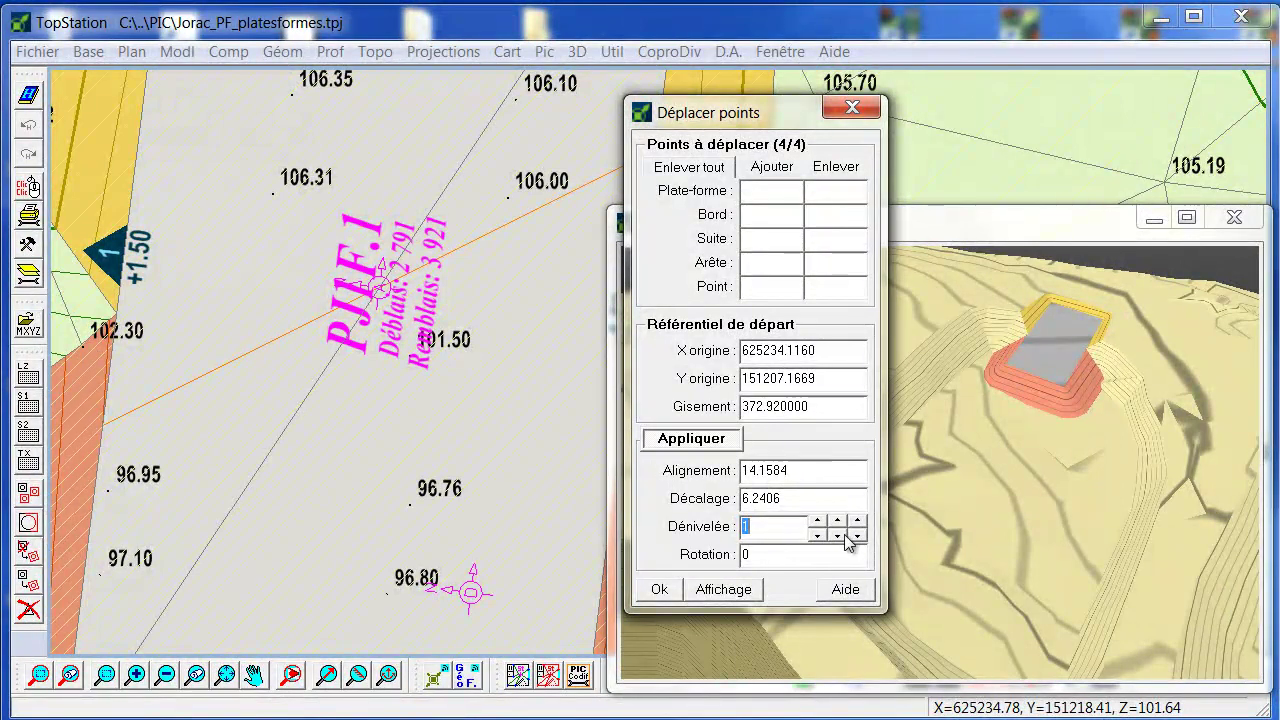
{"action": "left_click", "coordinate": [837, 536]}
{"action": "left_click", "coordinate": [837, 536]}
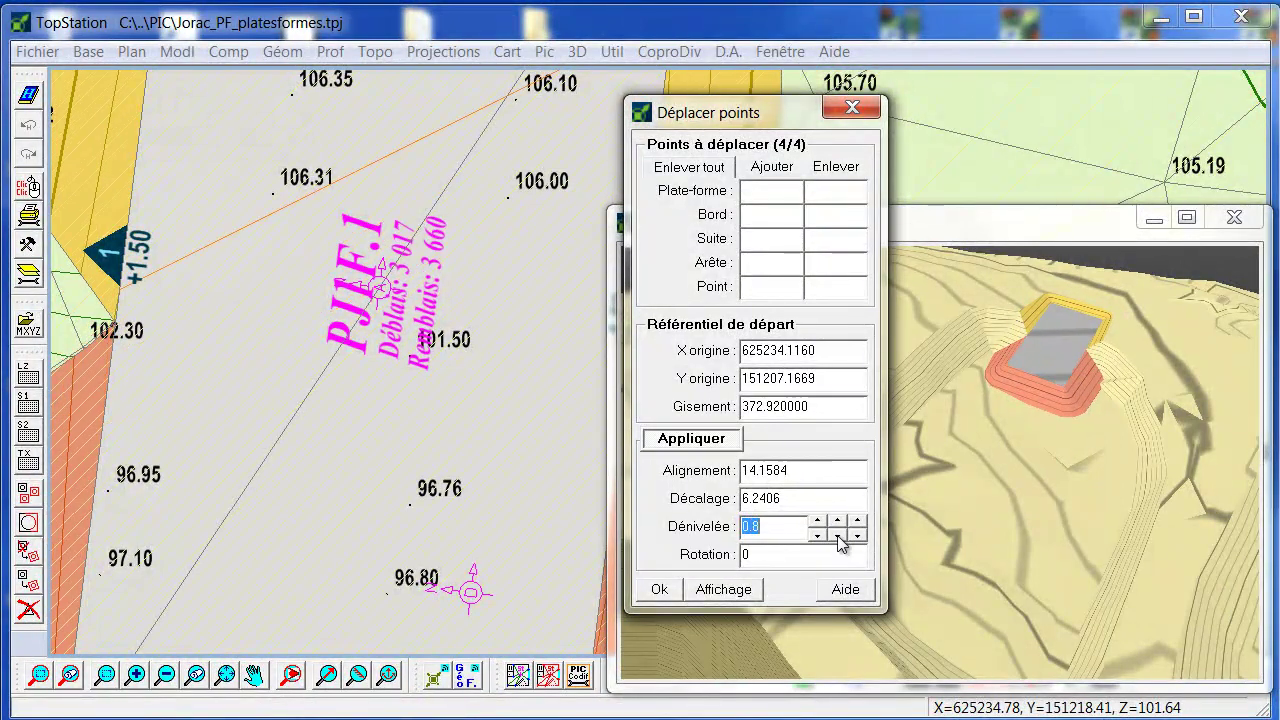
{"action": "left_click", "coordinate": [837, 536]}
{"action": "left_click", "coordinate": [837, 536]}
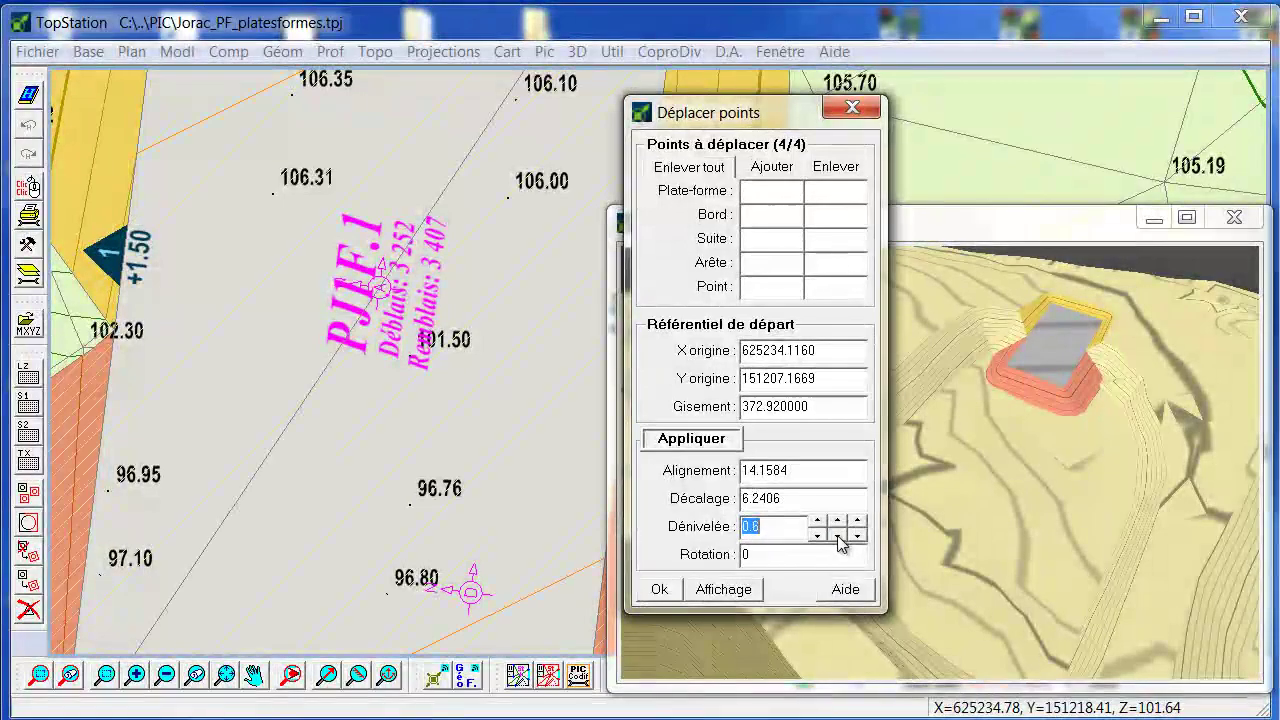
{"action": "left_click", "coordinate": [837, 536]}
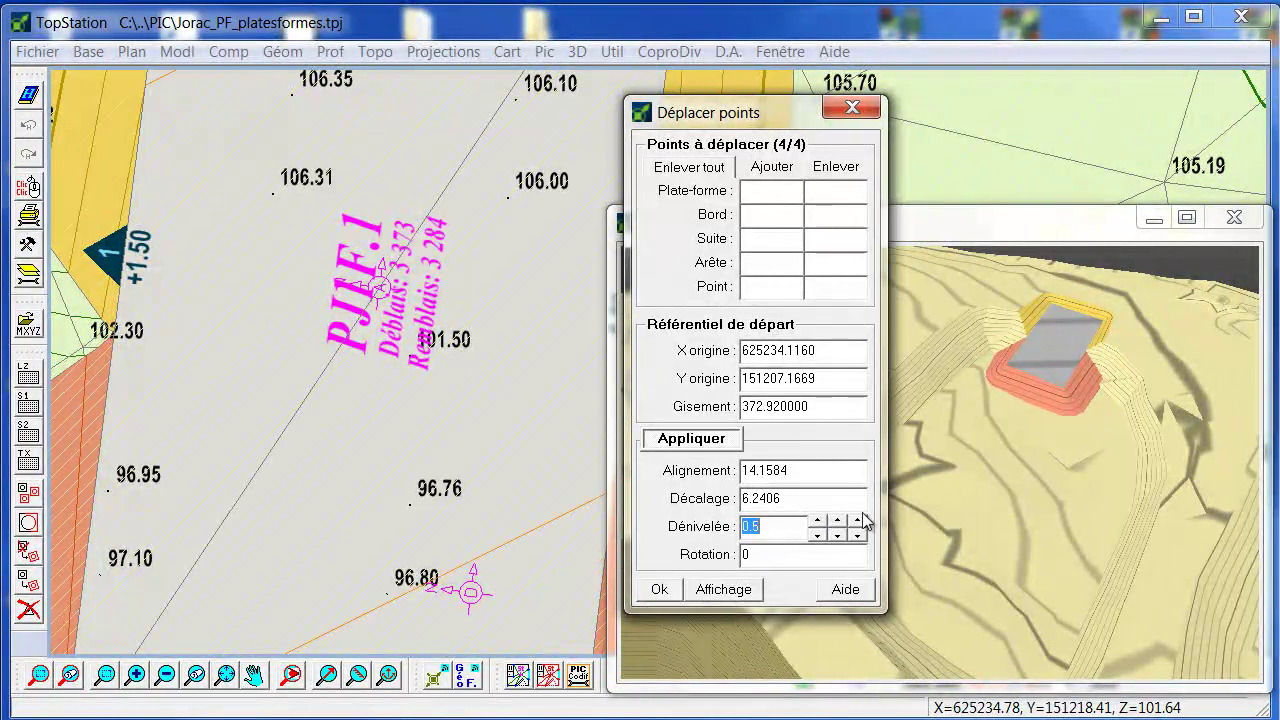
{"action": "left_click", "coordinate": [858, 520]}
{"action": "left_click", "coordinate": [858, 521]}
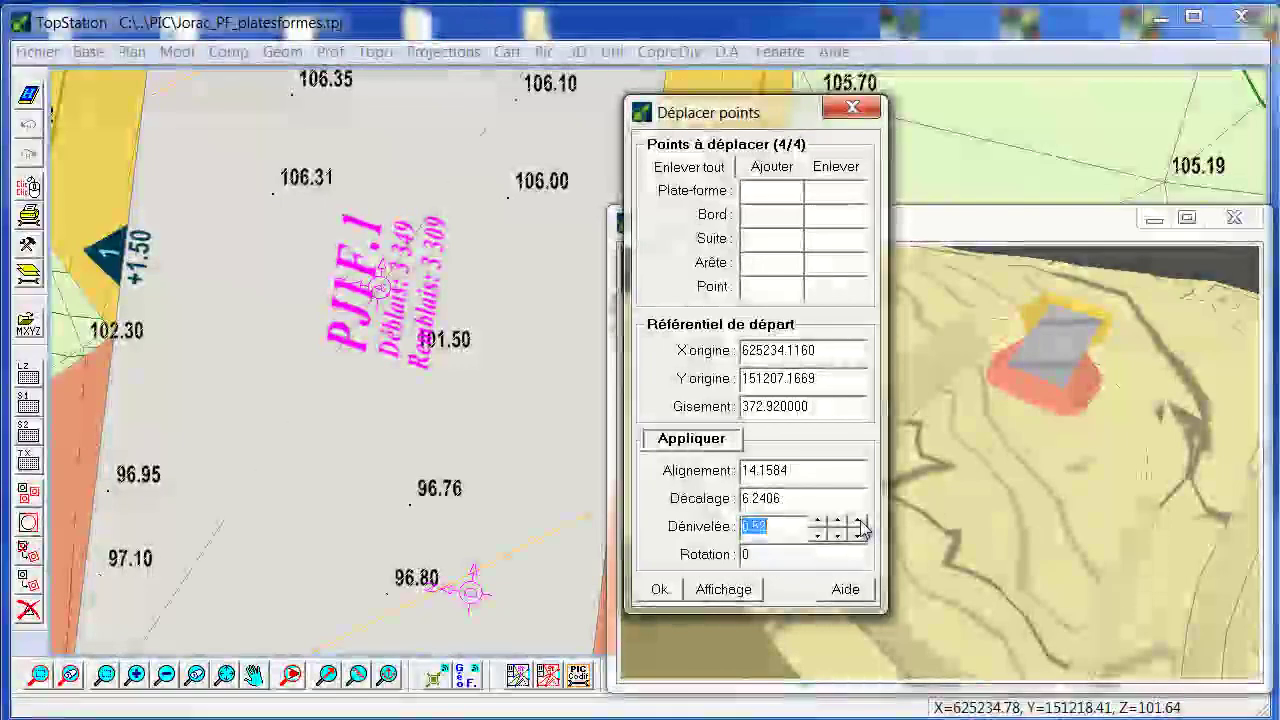
{"action": "left_click", "coordinate": [858, 521]}
{"action": "left_click", "coordinate": [858, 521]}
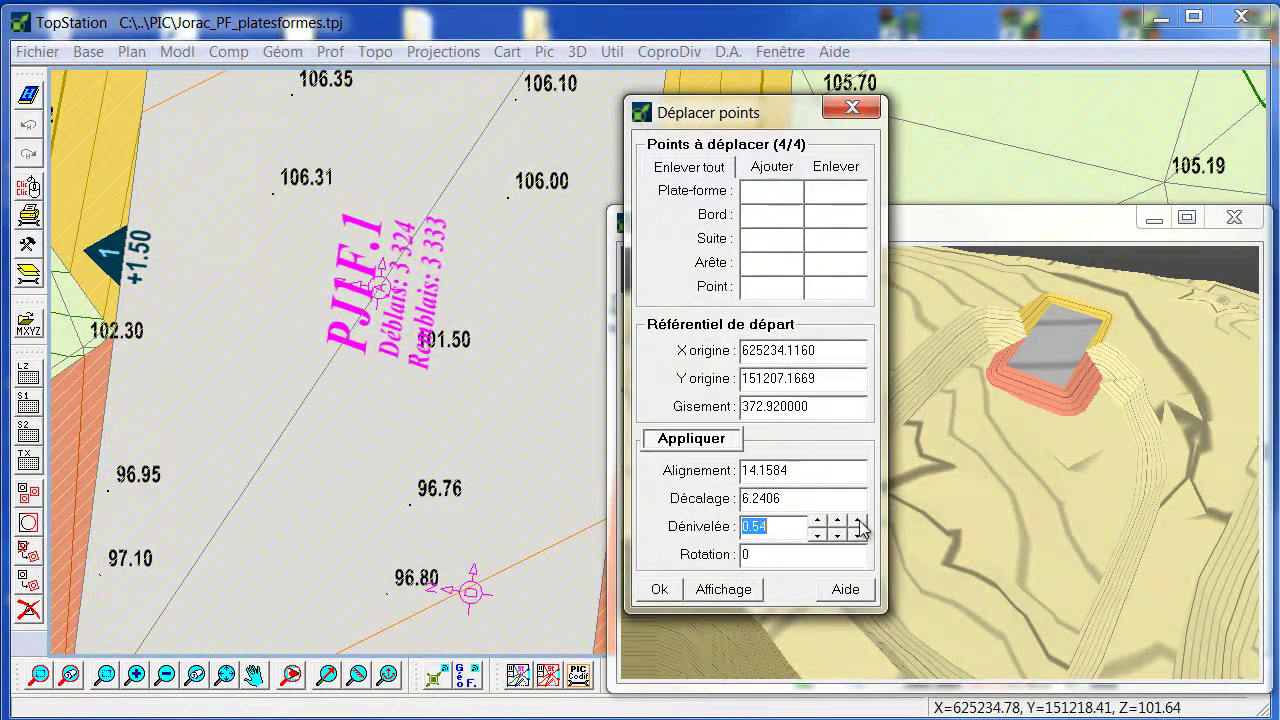
{"action": "left_click", "coordinate": [662, 589]}
Start a new platform from a digitized polygonal zone, with the mouse mode set to Identifier
{"action": "scroll", "coordinate": [398, 510], "scroll_direction": "down", "scroll_amount": 3}
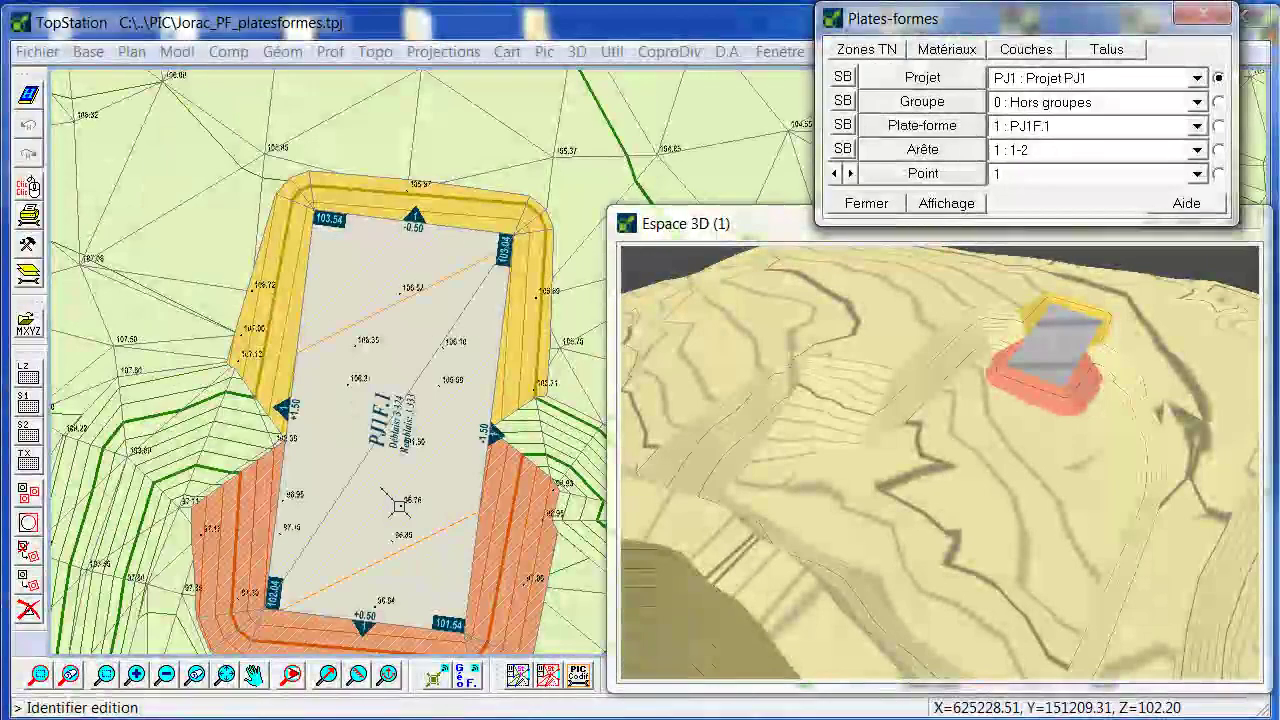
{"action": "scroll", "coordinate": [354, 385], "scroll_direction": "down", "scroll_amount": 2}
{"action": "middle_click_drag", "start_coordinate": [372, 283], "coordinate": [375, 257]}
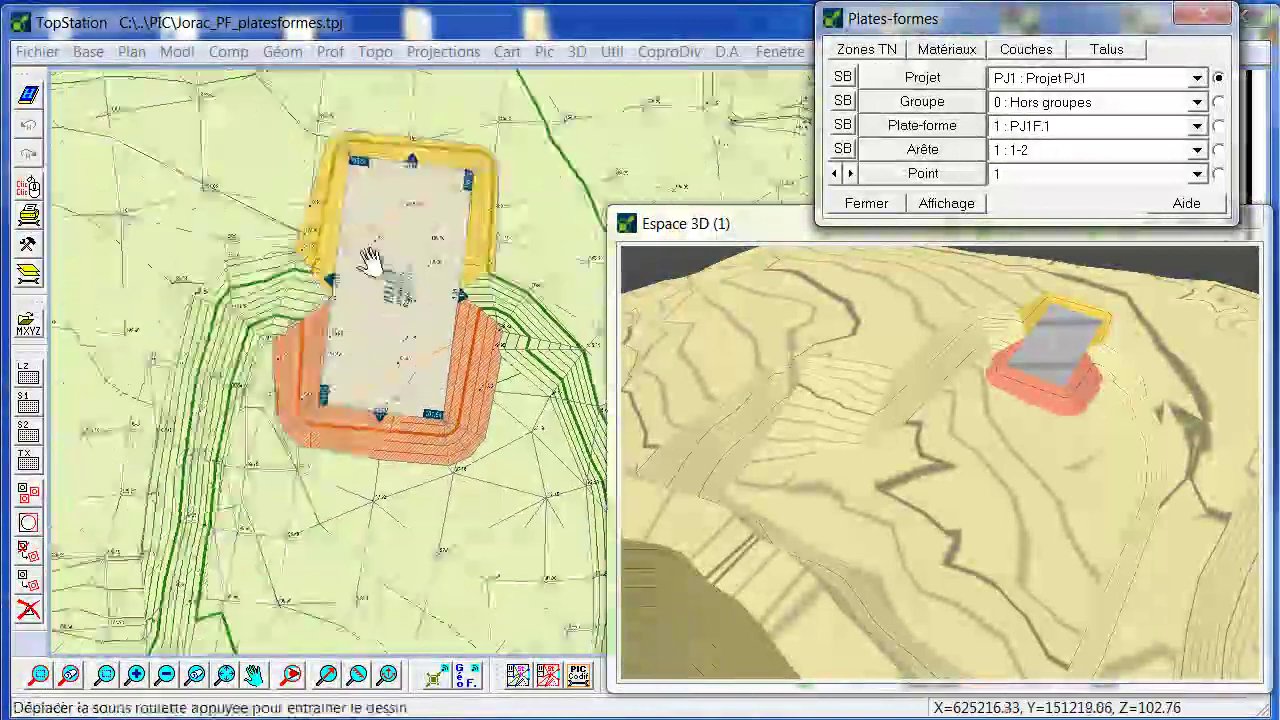
{"action": "scroll", "coordinate": [376, 256], "scroll_direction": "down", "scroll_amount": 2}
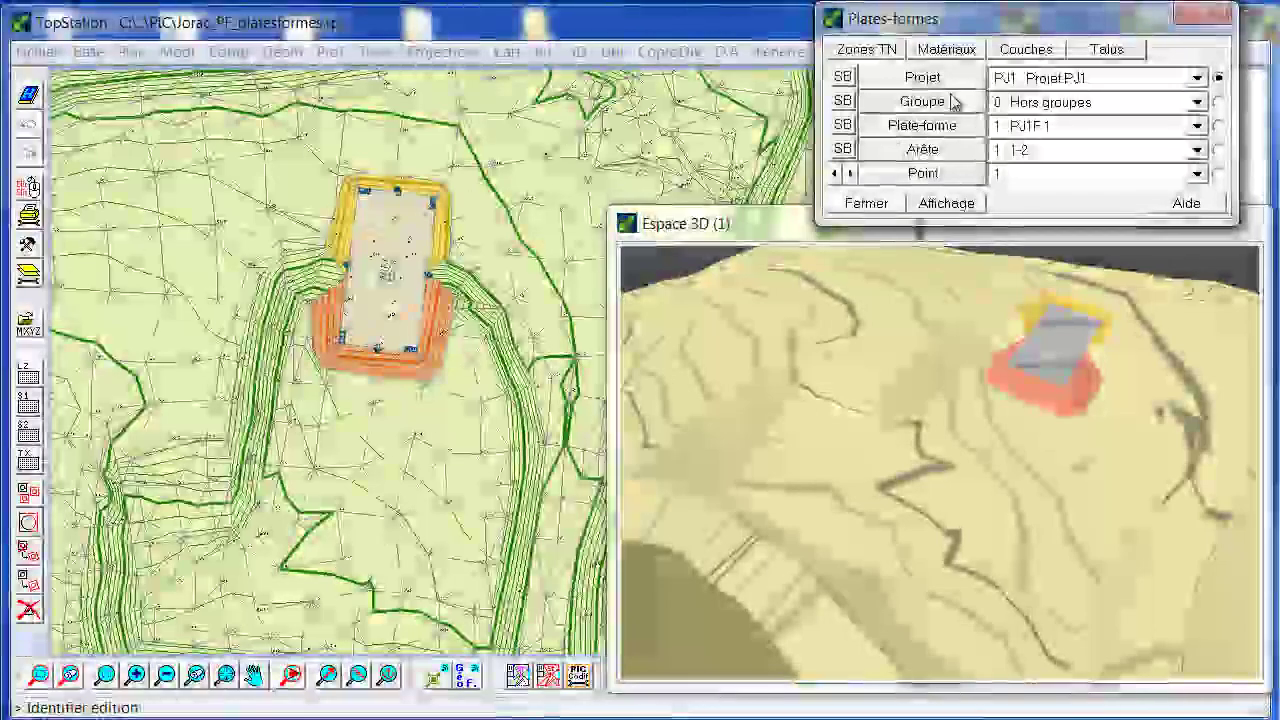
{"action": "left_click", "coordinate": [928, 125]}
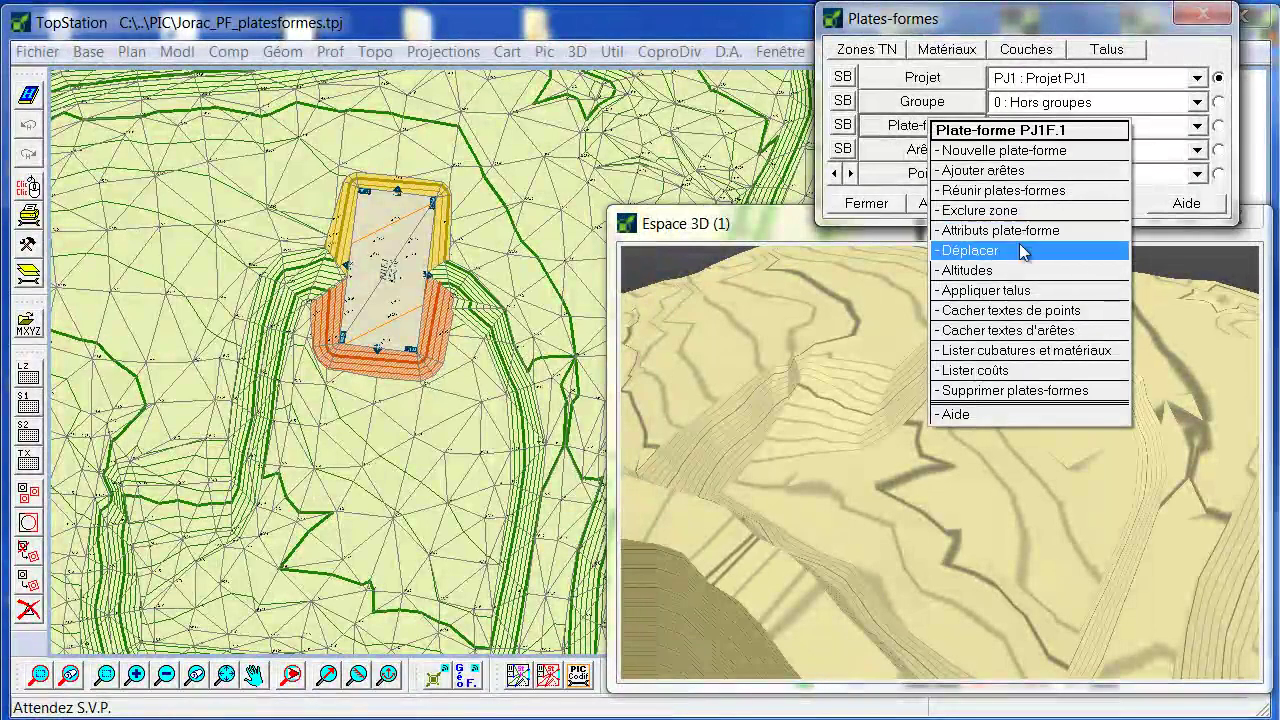
{"action": "left_click", "coordinate": [1003, 151]}
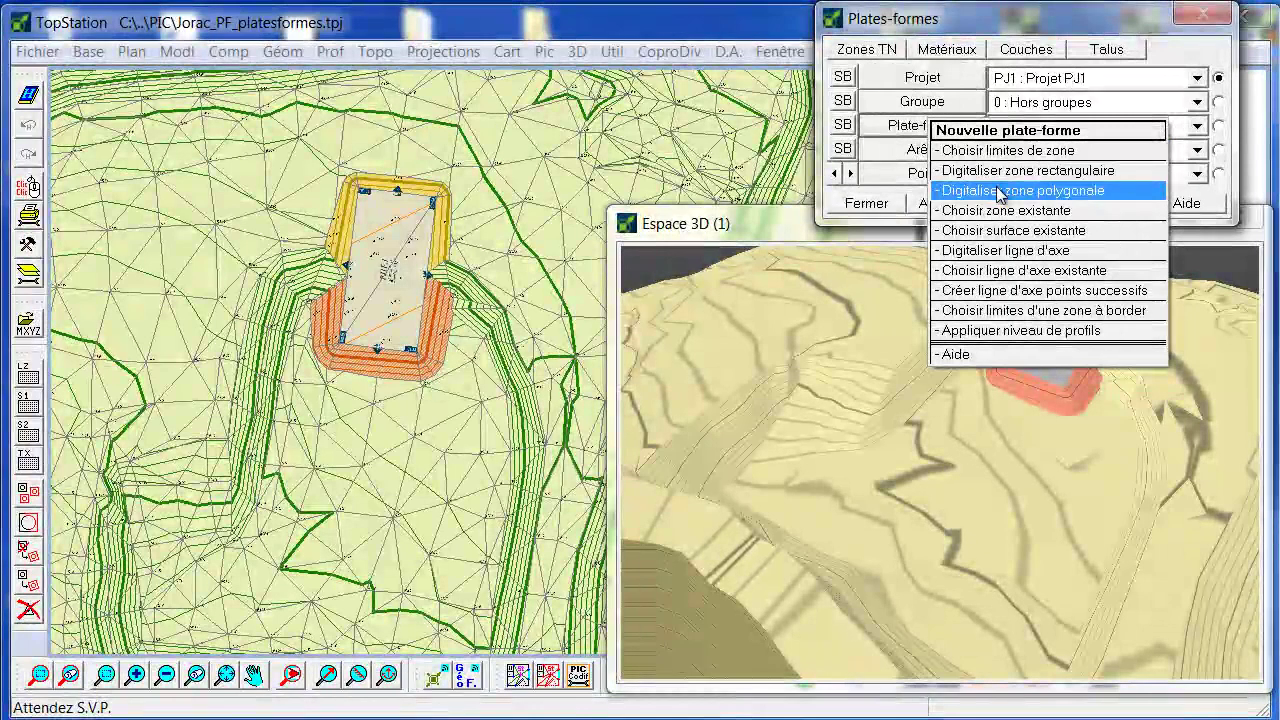
{"action": "left_click", "coordinate": [995, 190]}
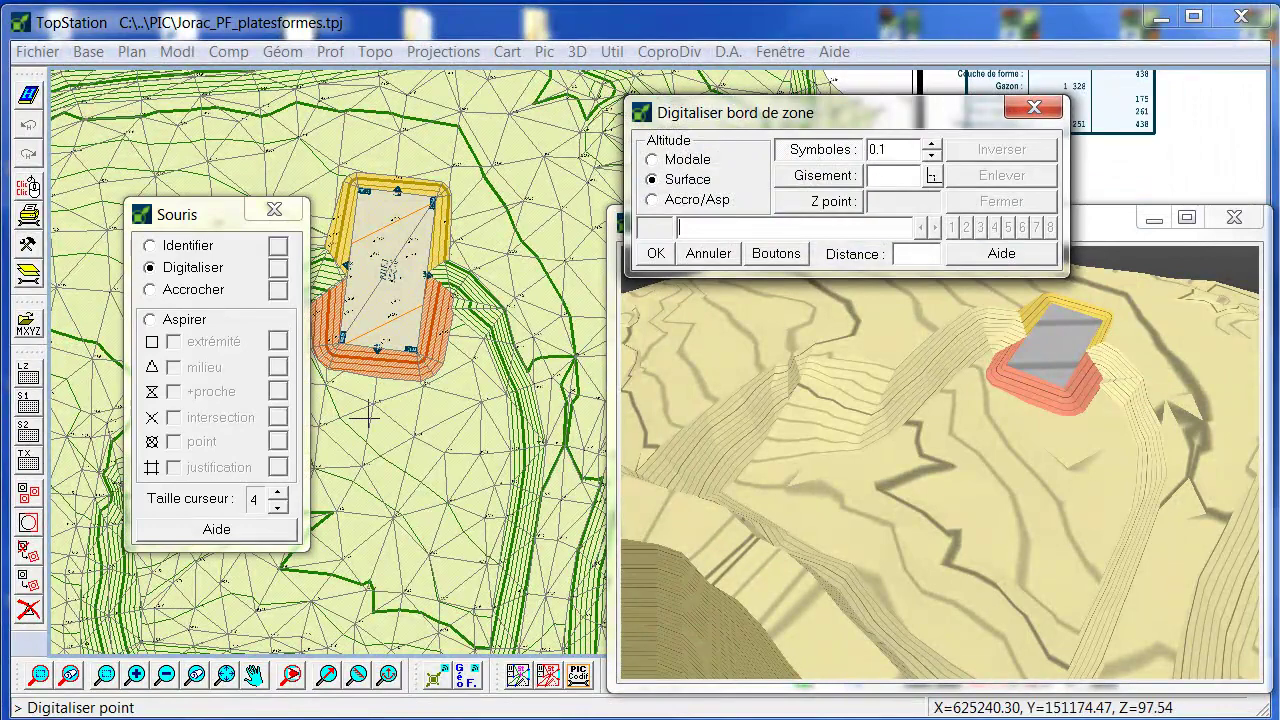
{"action": "left_click", "coordinate": [150, 245]}
Begin the zone outline by identifying the two lower corner points of platform PJ1F.1
{"action": "scroll", "coordinate": [481, 343], "scroll_direction": "up", "scroll_amount": 3}
{"action": "middle_click_drag", "start_coordinate": [482, 346], "coordinate": [498, 350]}
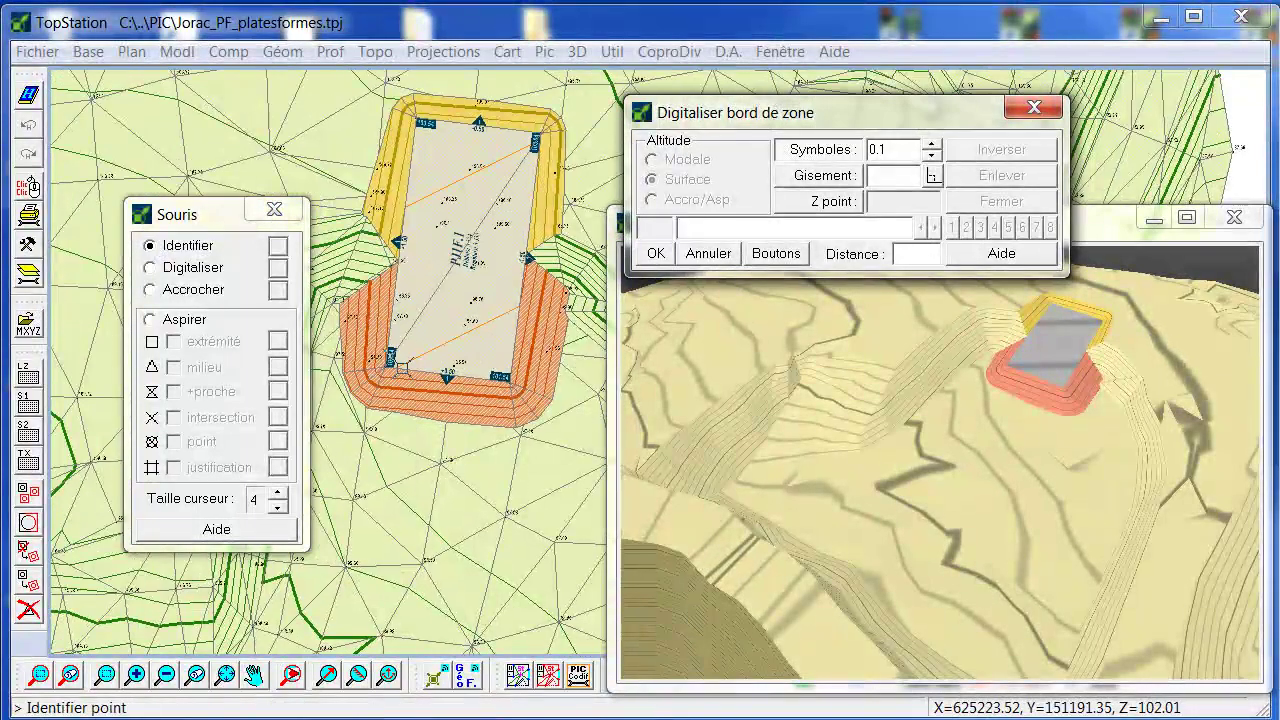
{"action": "left_click", "coordinate": [400, 357]}
{"action": "left_click", "coordinate": [400, 352]}
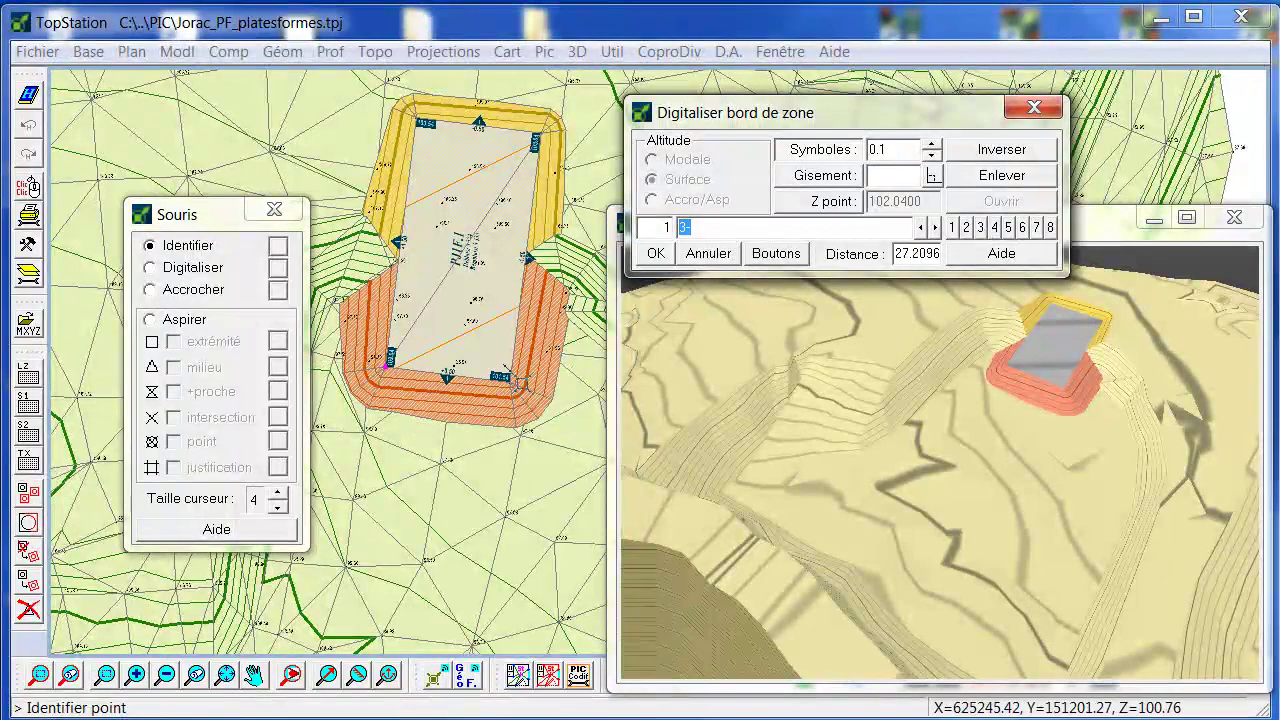
{"action": "left_click", "coordinate": [508, 379]}
Complete the outline as a circle through the terrain point below using segment code 3, and create the platform imitating platform 1
{"action": "left_click", "coordinate": [981, 228]}
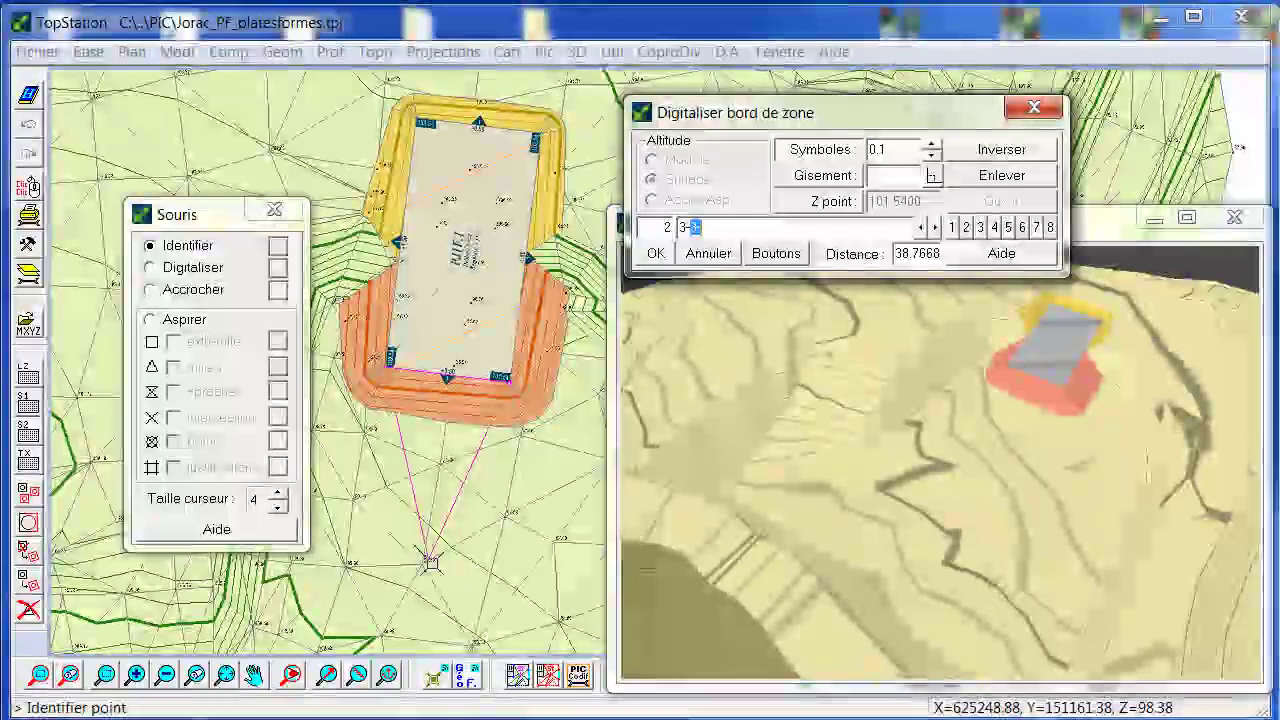
{"action": "left_click", "coordinate": [432, 564]}
{"action": "left_click", "coordinate": [428, 563]}
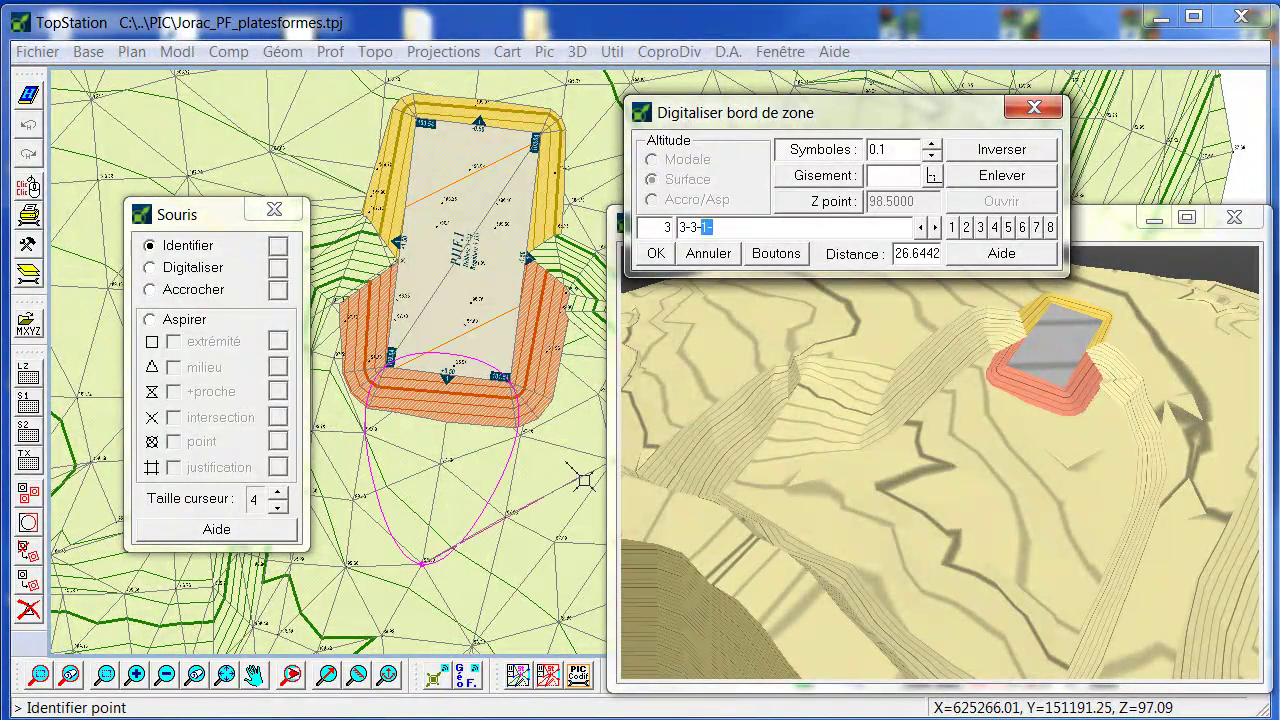
{"action": "left_click", "coordinate": [981, 228]}
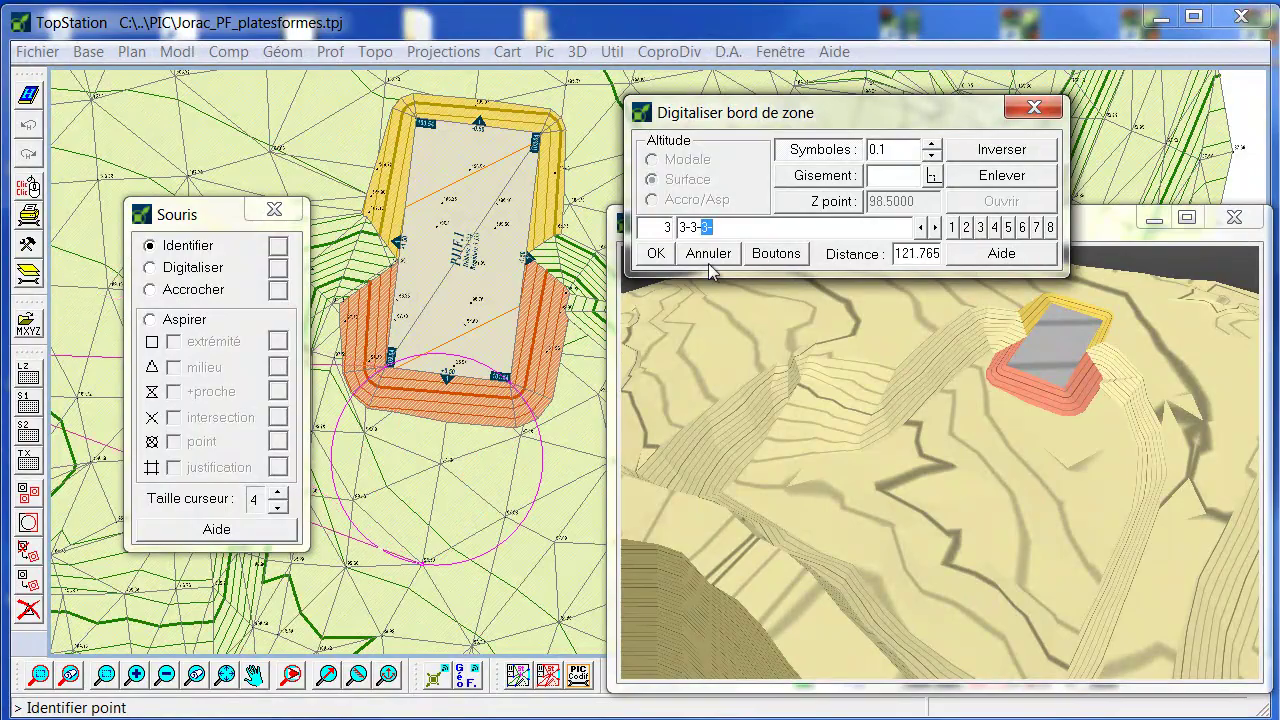
{"action": "left_click", "coordinate": [656, 254]}
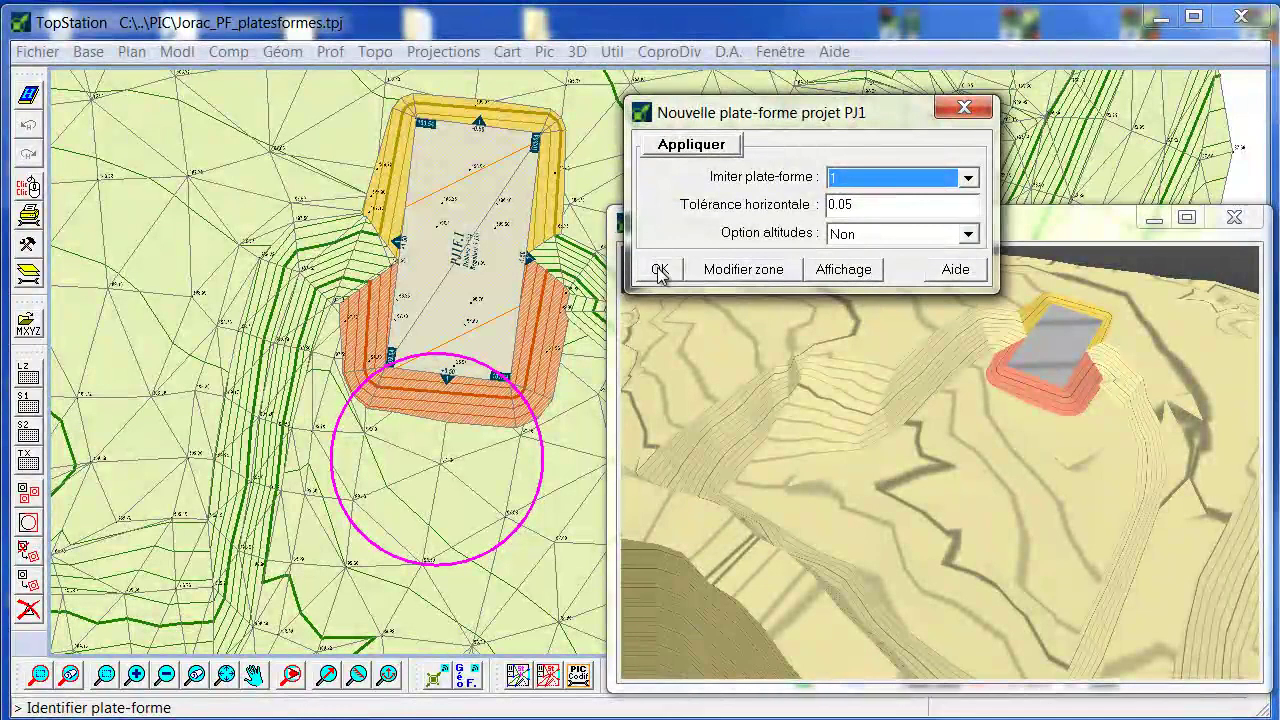
{"action": "left_click", "coordinate": [658, 269]}
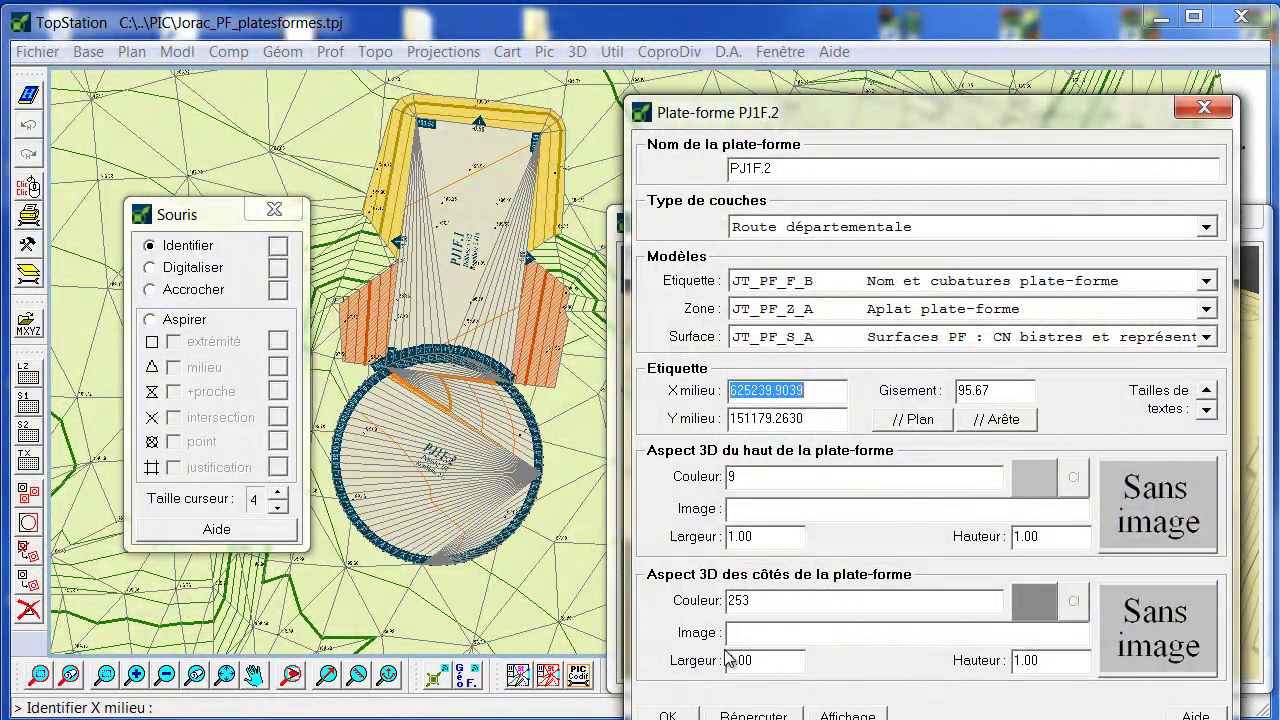
{"action": "left_click", "coordinate": [667, 715]}
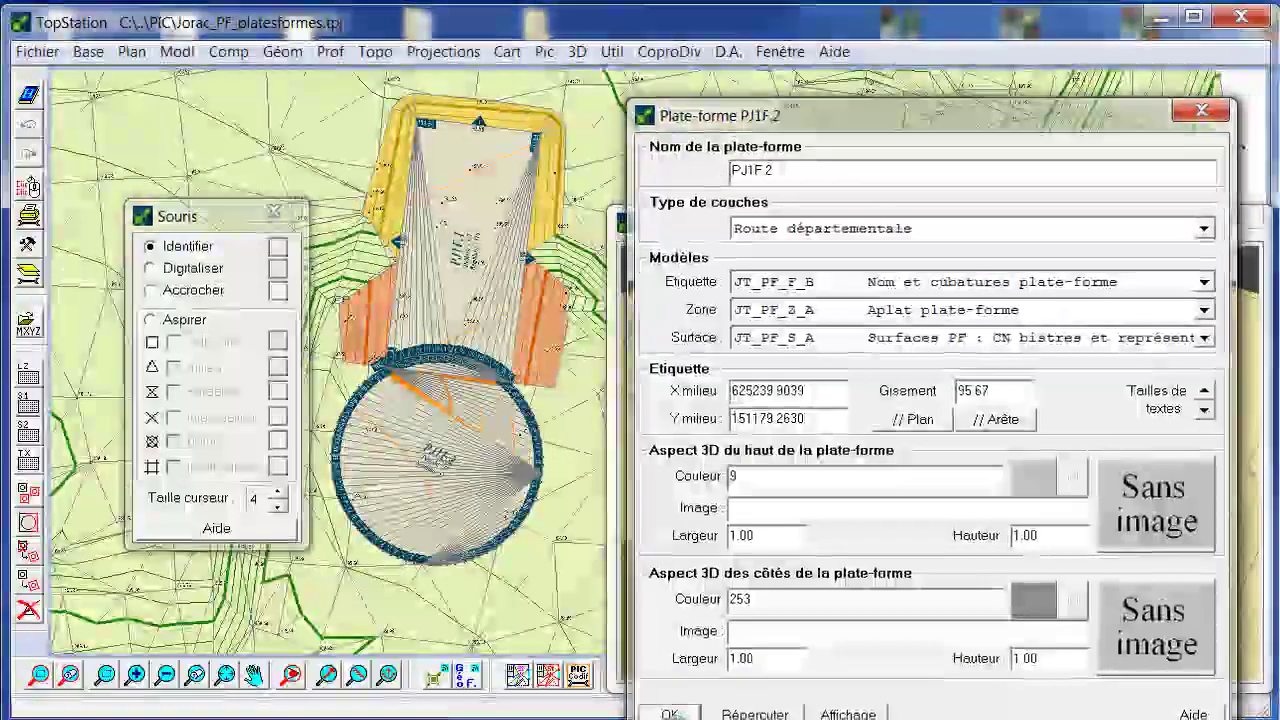
Shrink the platform annotation texts around the circle in the project's display options
{"action": "scroll", "coordinate": [486, 431], "scroll_direction": "up", "scroll_amount": 2}
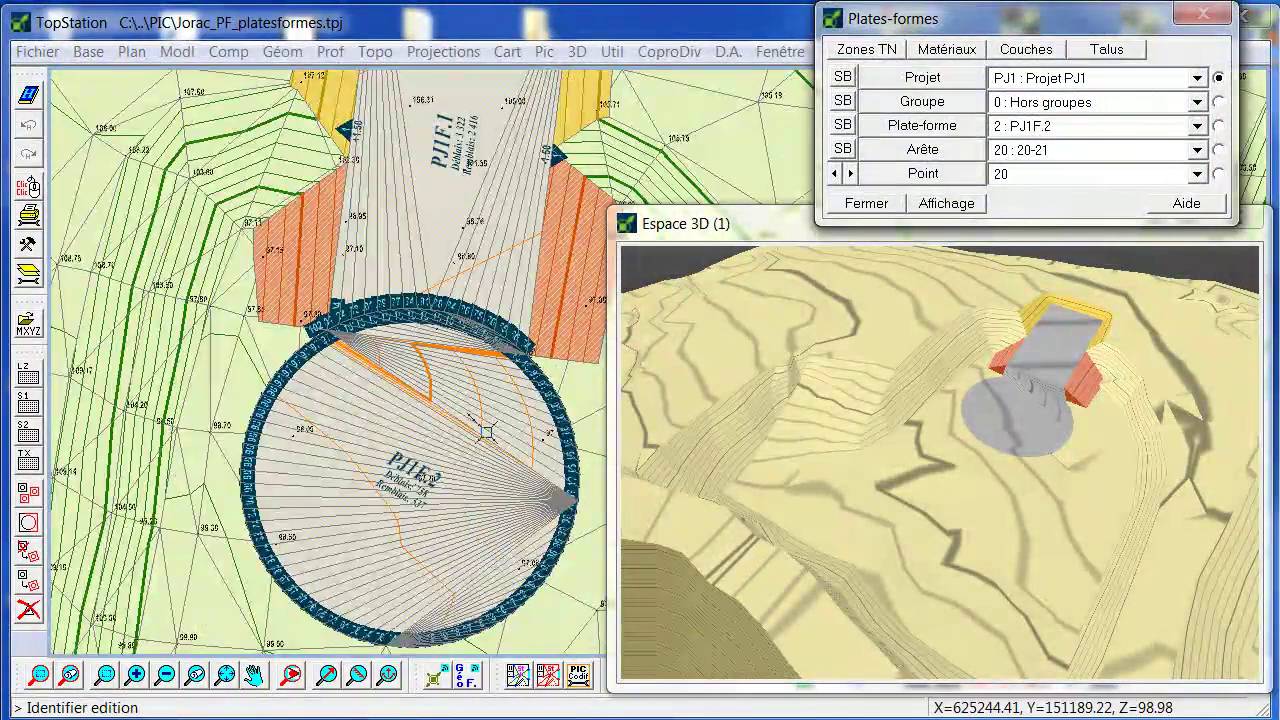
{"action": "left_click", "coordinate": [932, 203]}
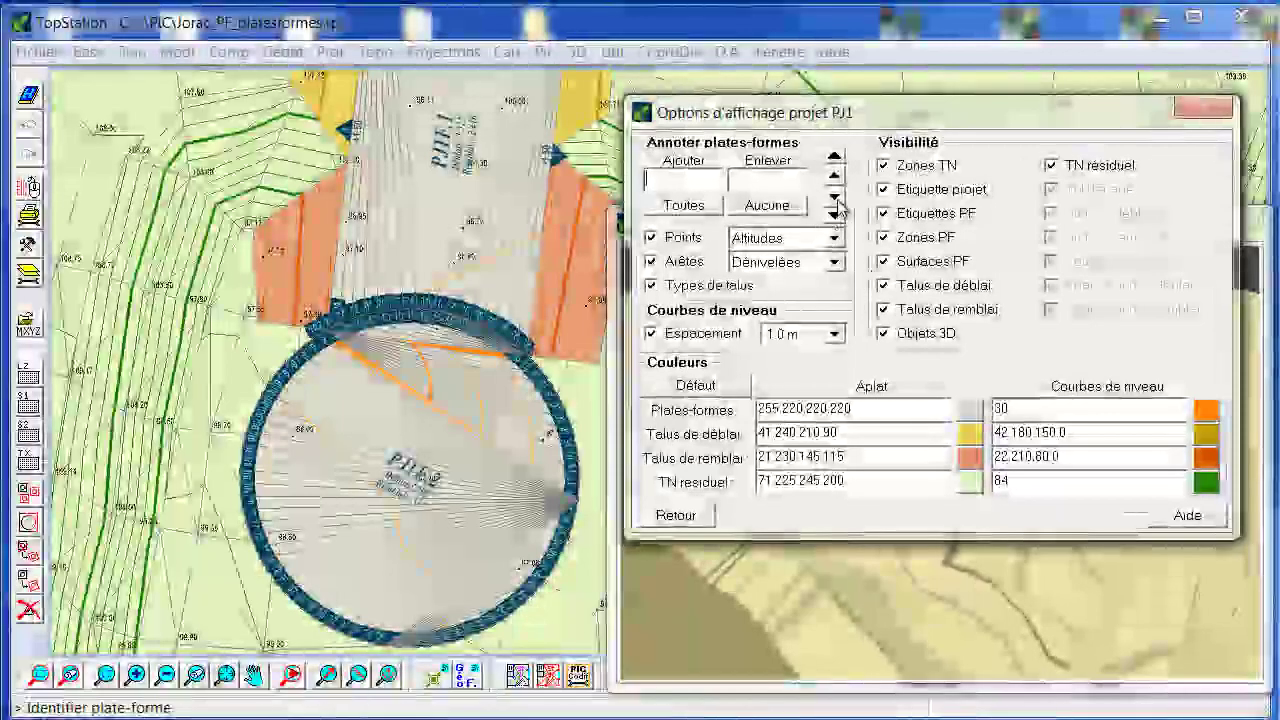
{"action": "left_click", "coordinate": [838, 198]}
{"action": "left_click", "coordinate": [838, 198]}
{"action": "left_click", "coordinate": [838, 198]}
{"action": "left_click", "coordinate": [838, 198]}
{"action": "left_click", "coordinate": [836, 200]}
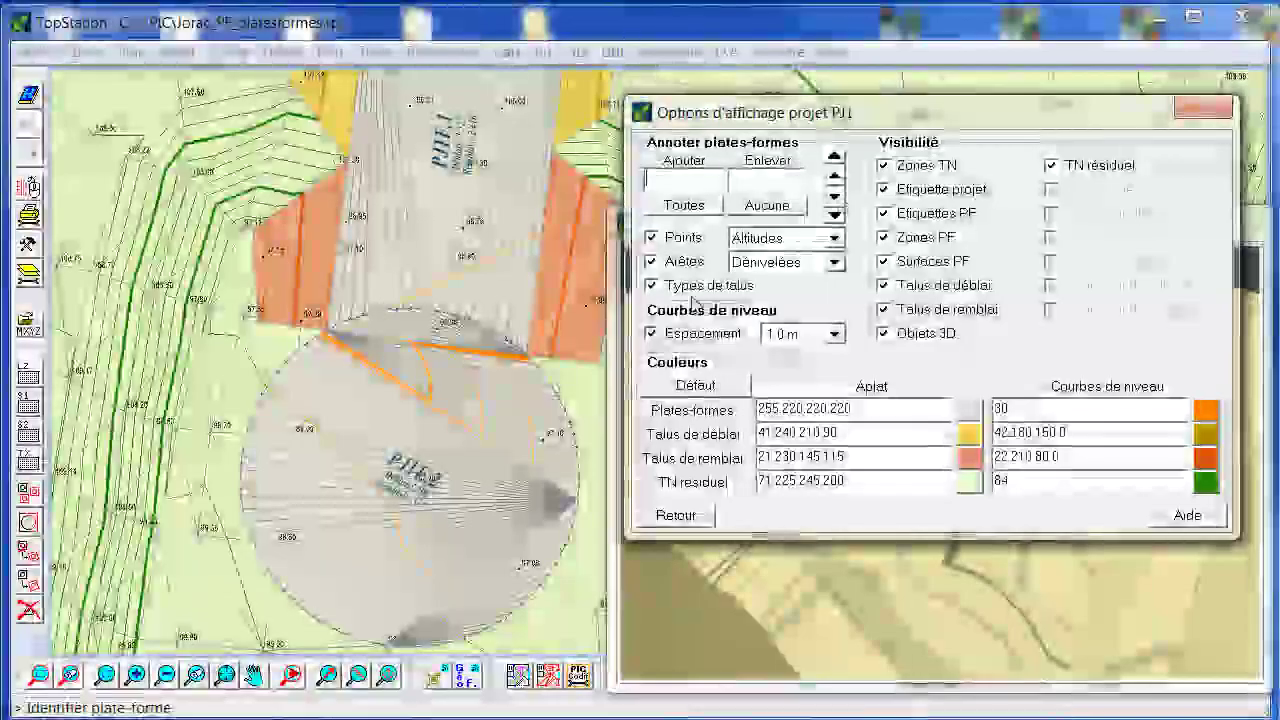
{"action": "scroll", "coordinate": [524, 346], "scroll_direction": "up", "scroll_amount": 2}
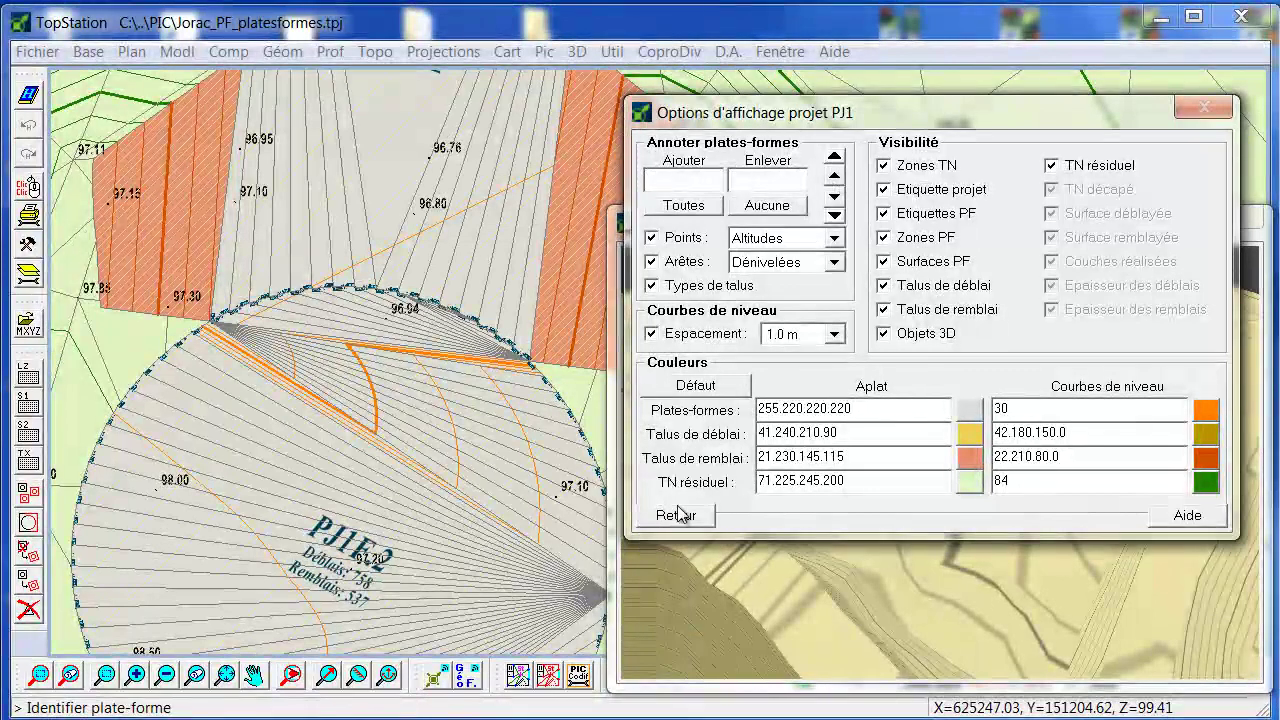
{"action": "left_click", "coordinate": [677, 516]}
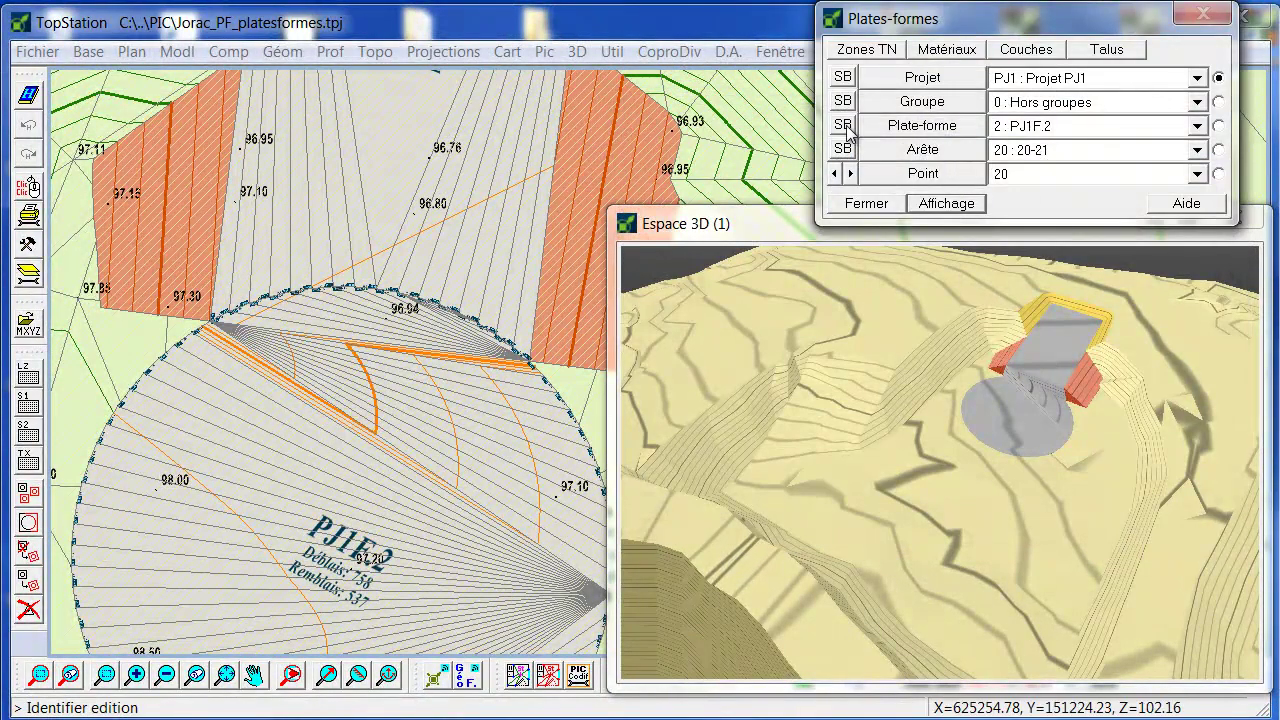
Align the circular platform's altitudes with Z plan par 3 points through points 1, 2 and 12, with a height of 0
{"action": "left_click", "coordinate": [902, 127]}
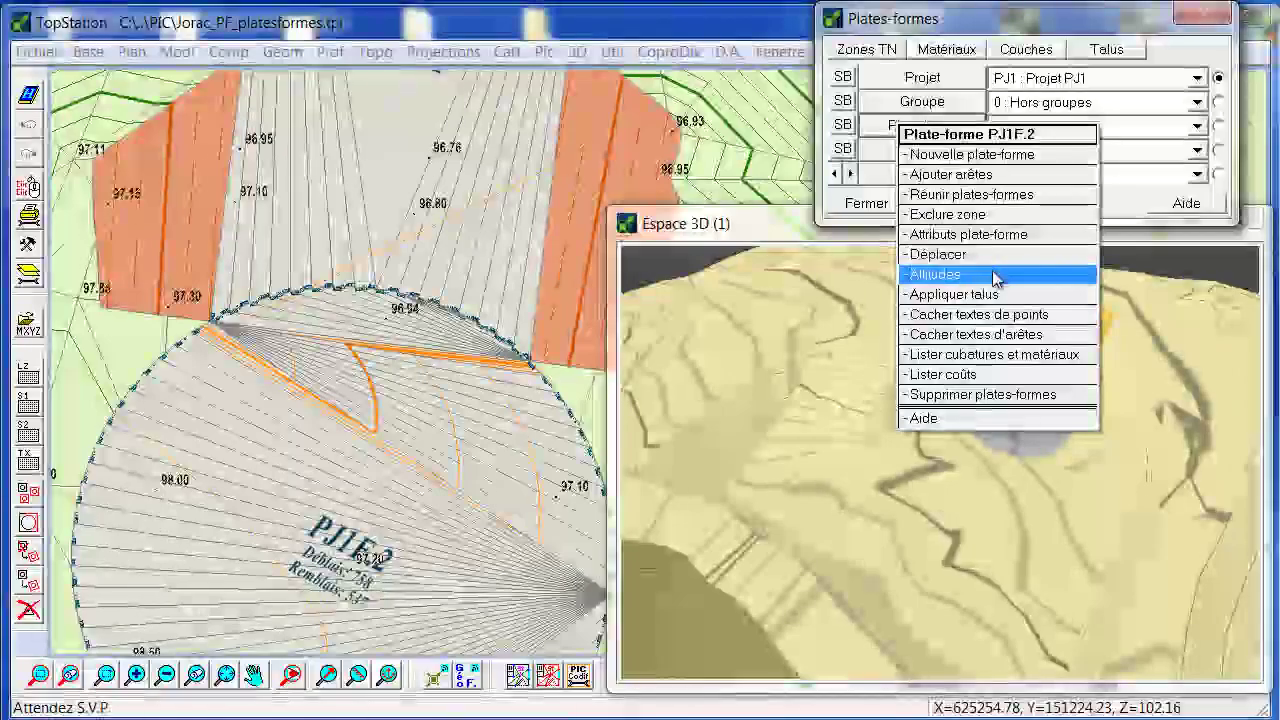
{"action": "left_click", "coordinate": [995, 275]}
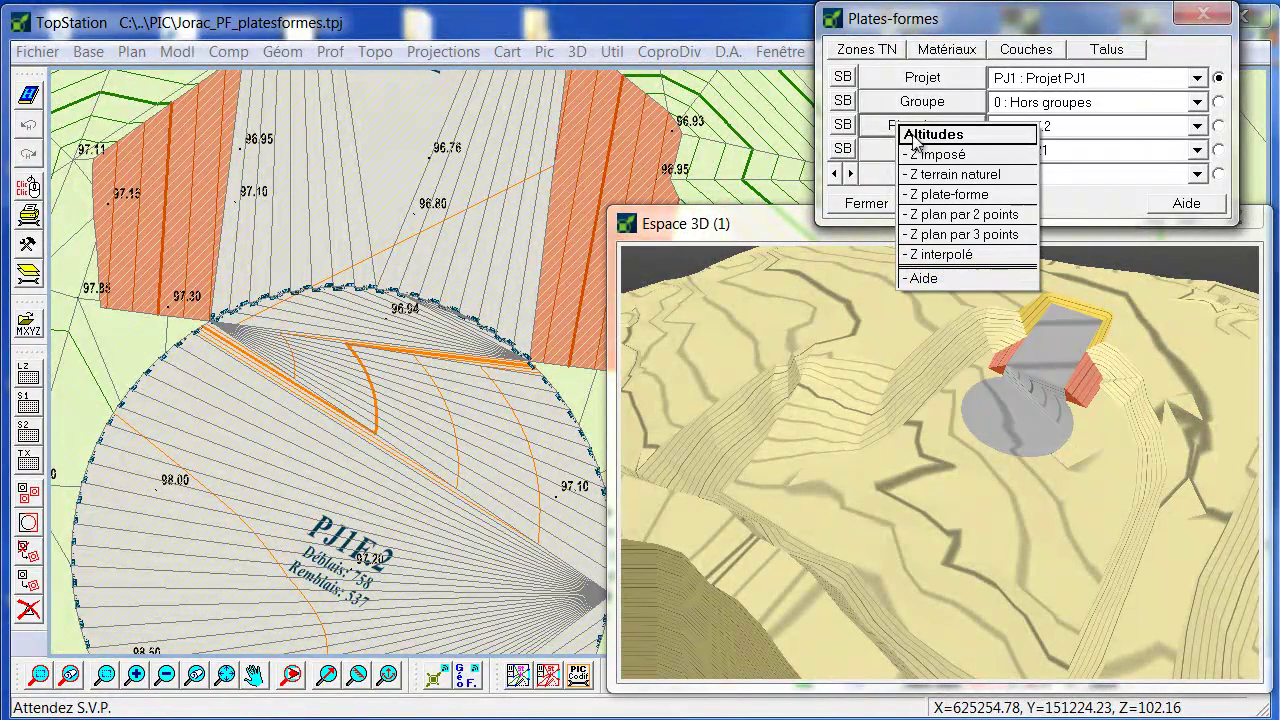
{"action": "left_click", "coordinate": [968, 234]}
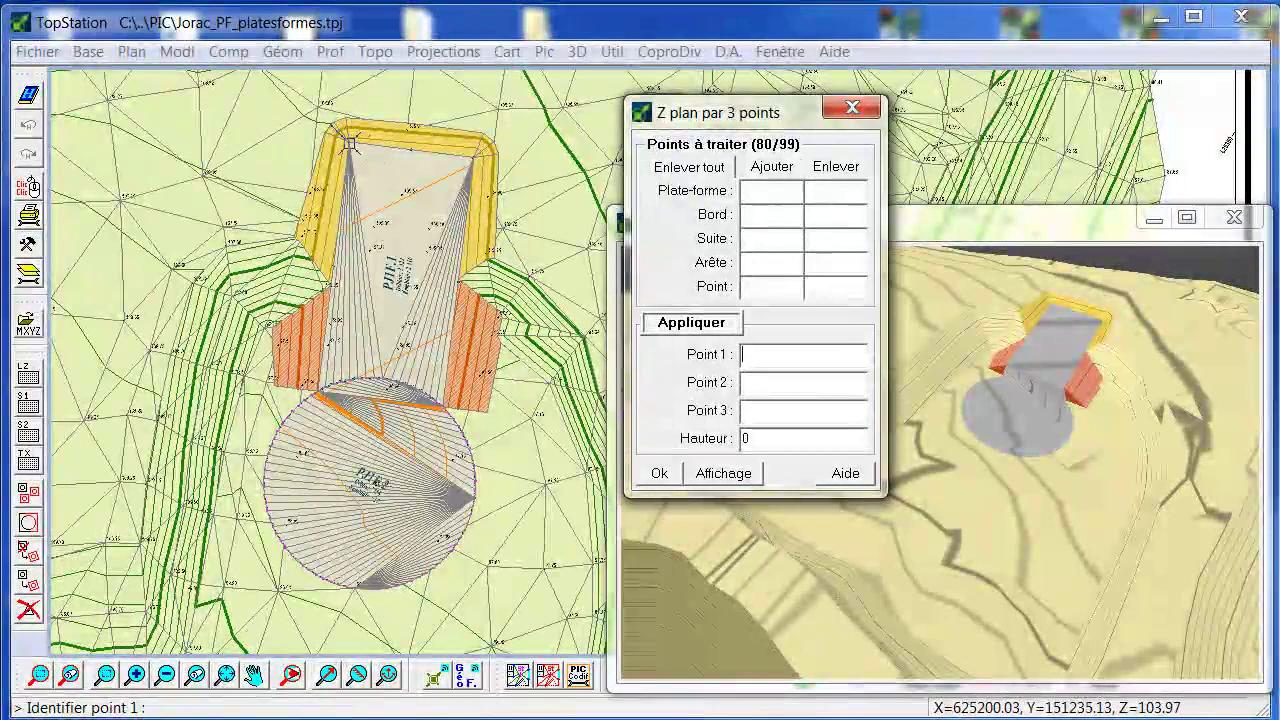
{"action": "left_click", "coordinate": [351, 143]}
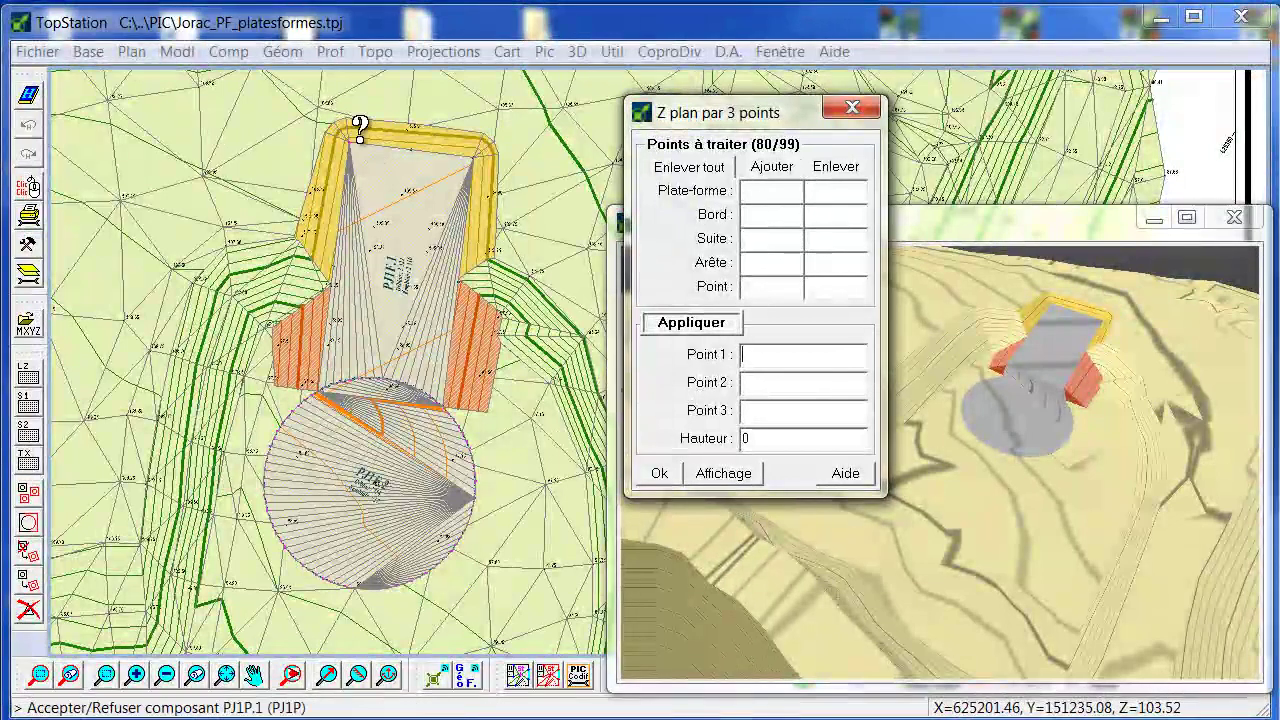
{"action": "left_click", "coordinate": [358, 130]}
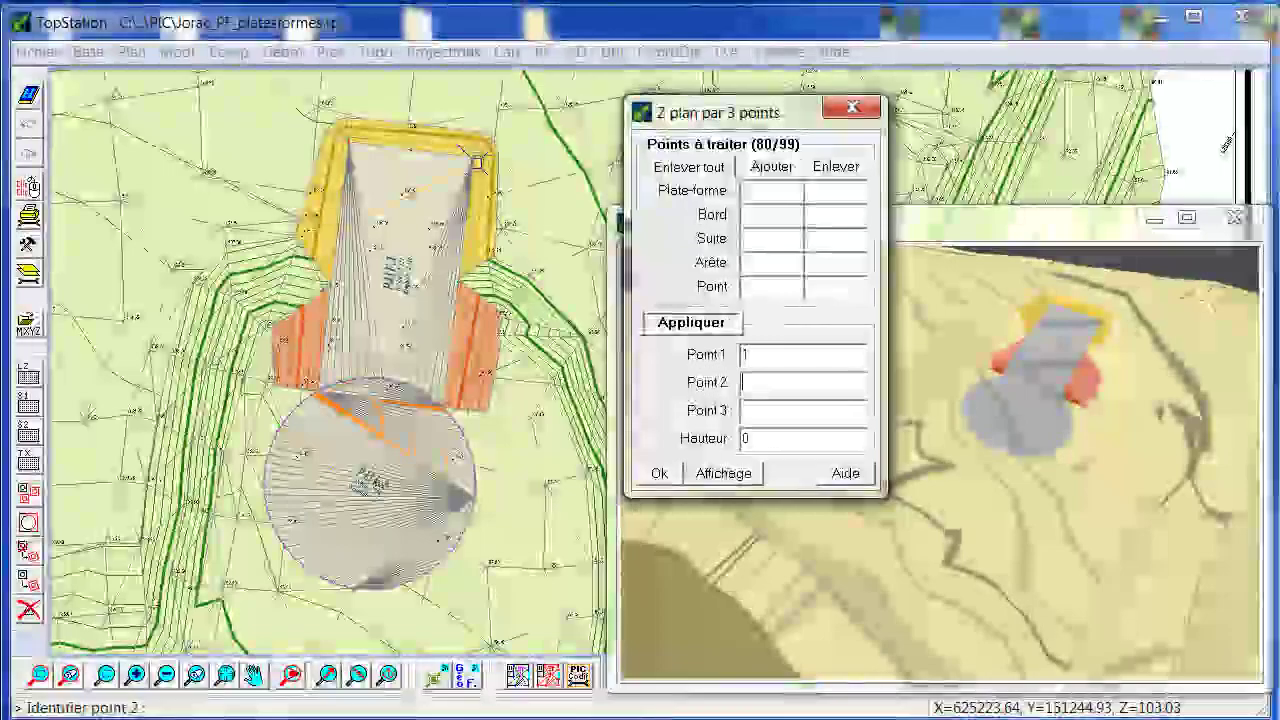
{"action": "left_click", "coordinate": [479, 137]}
{"action": "left_click", "coordinate": [480, 136]}
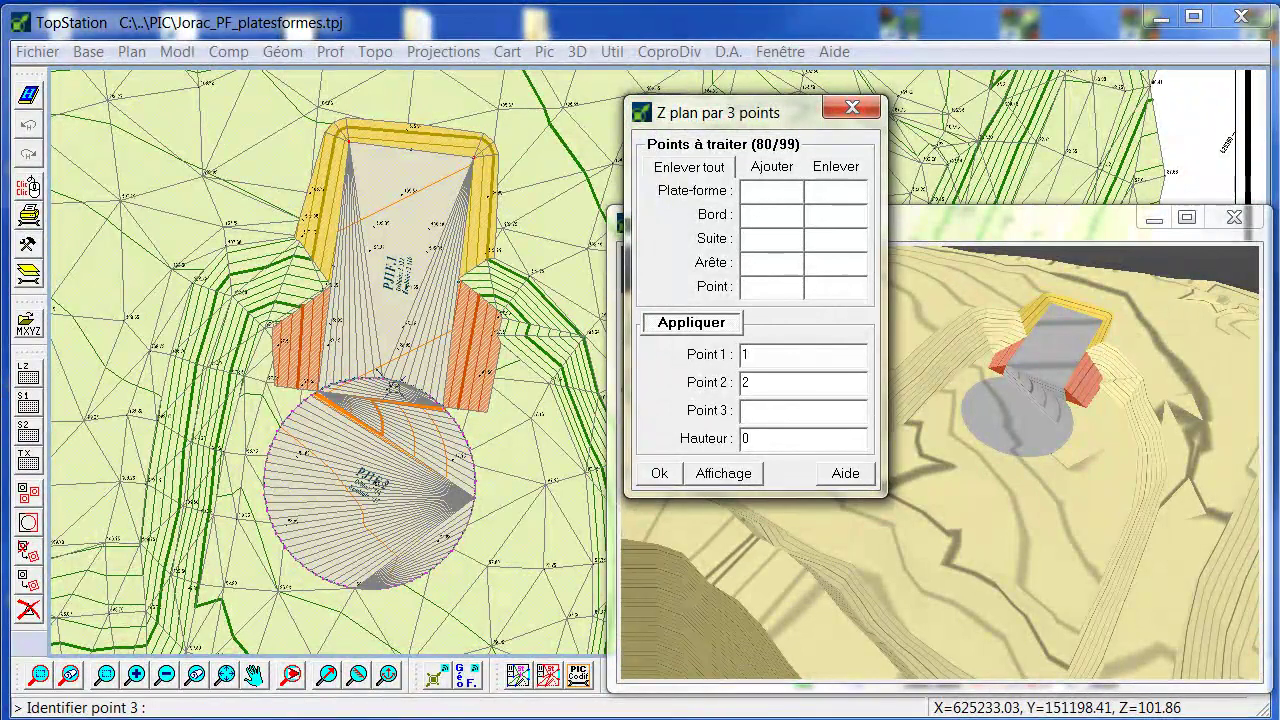
{"action": "scroll", "coordinate": [368, 378], "scroll_direction": "up", "scroll_amount": 3}
{"action": "left_click", "coordinate": [362, 343]}
{"action": "left_click", "coordinate": [366, 380]}
{"action": "scroll", "coordinate": [364, 386], "scroll_direction": "down", "scroll_amount": 3}
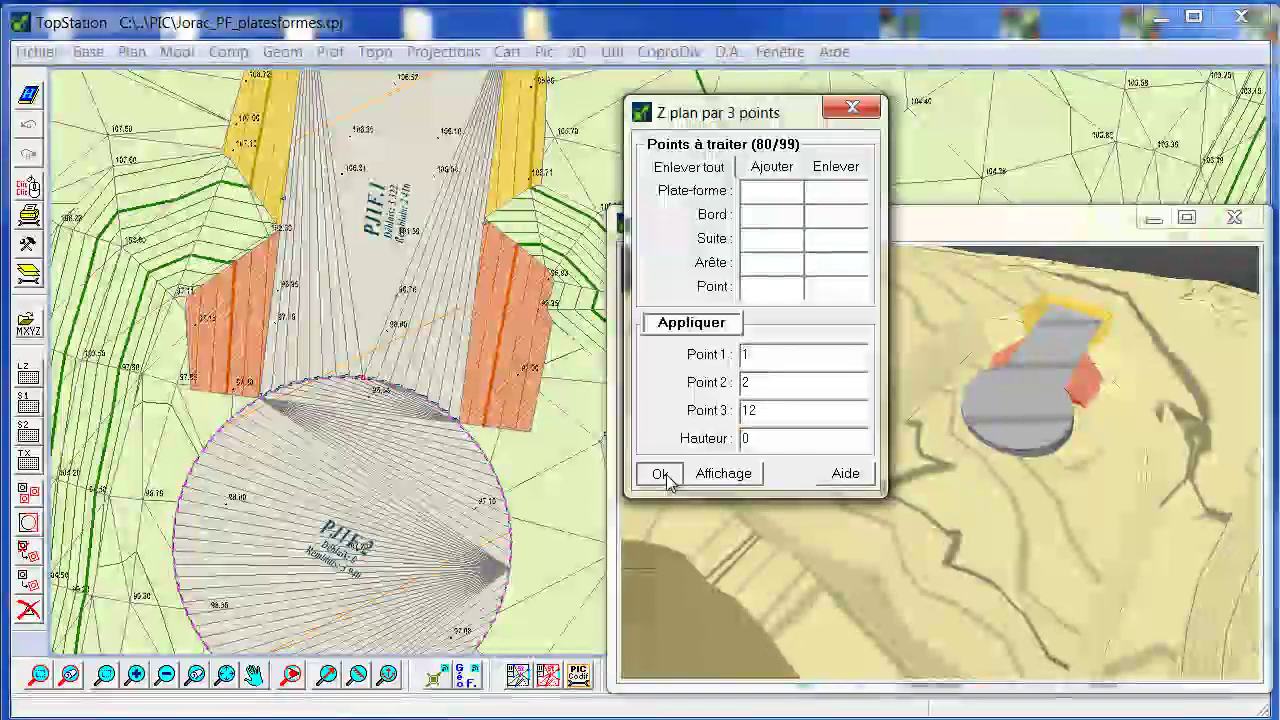
{"action": "left_click", "coordinate": [660, 474]}
Apply the slope type Talus végétal 2 pour 1 to the edges of the circular platform
{"action": "left_click", "coordinate": [925, 130]}
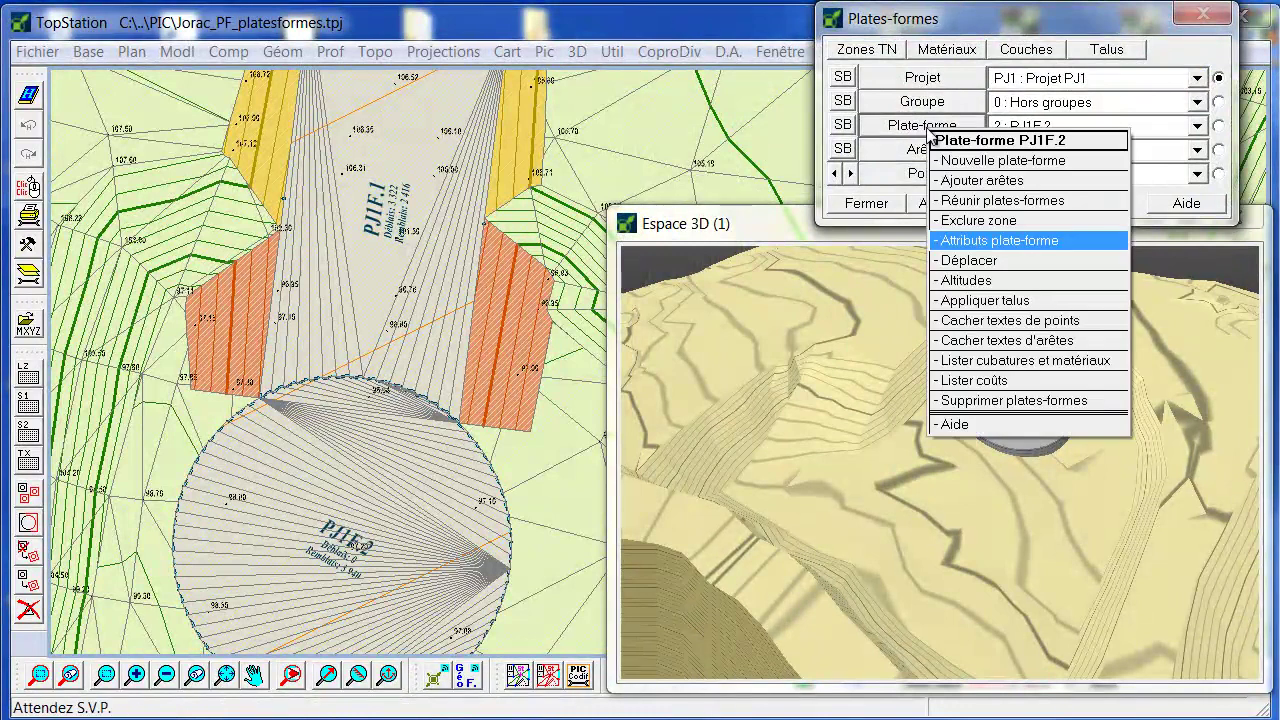
{"action": "left_click", "coordinate": [1028, 302]}
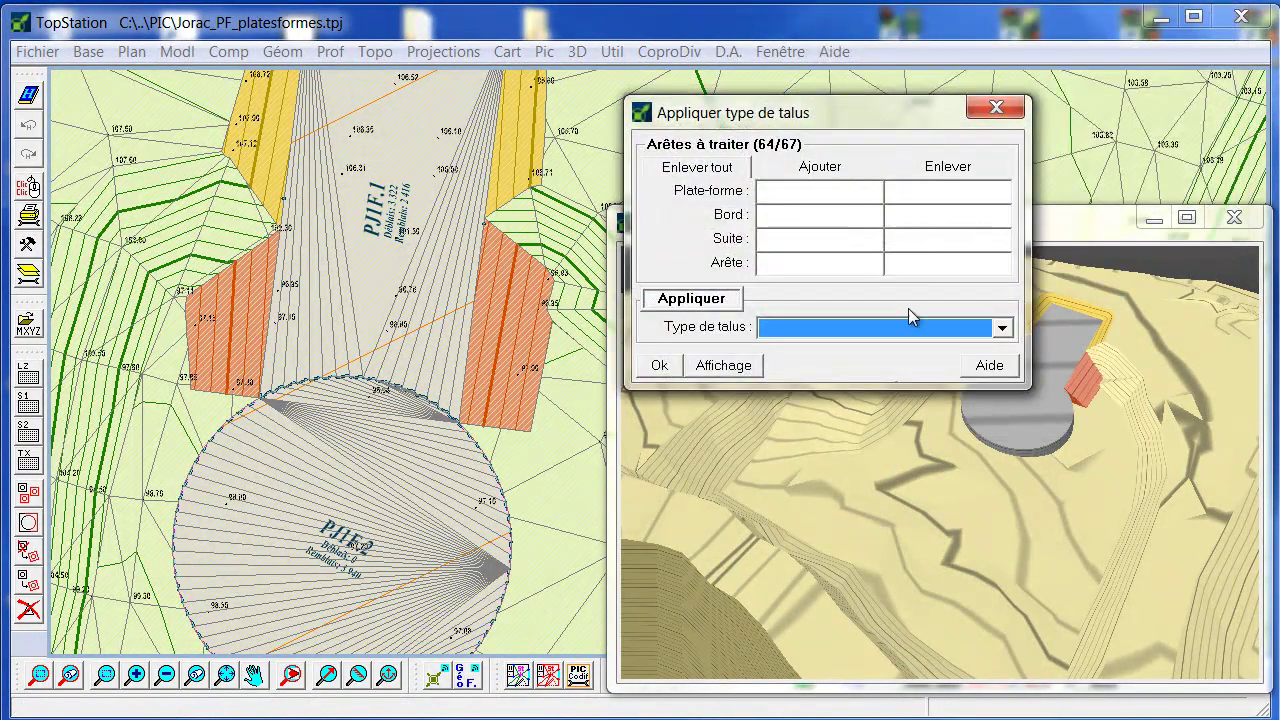
{"action": "left_click", "coordinate": [1001, 328]}
{"action": "left_click", "coordinate": [982, 363]}
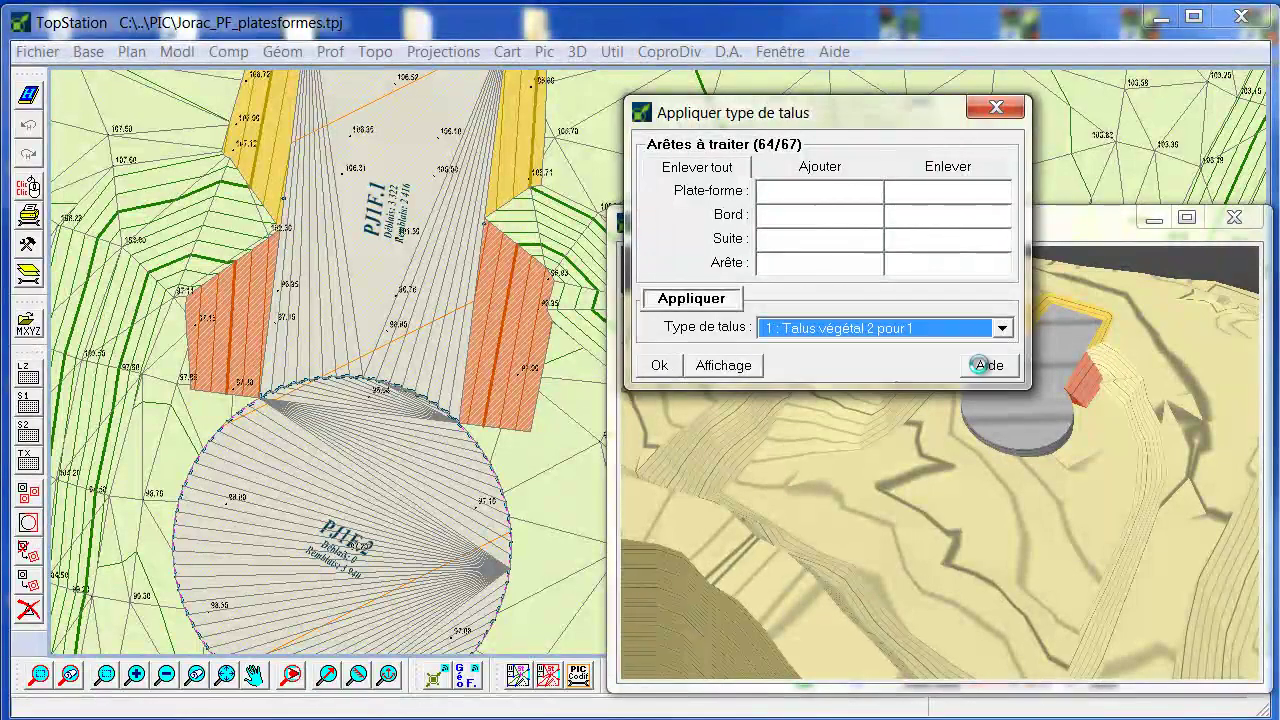
{"action": "left_click", "coordinate": [659, 365]}
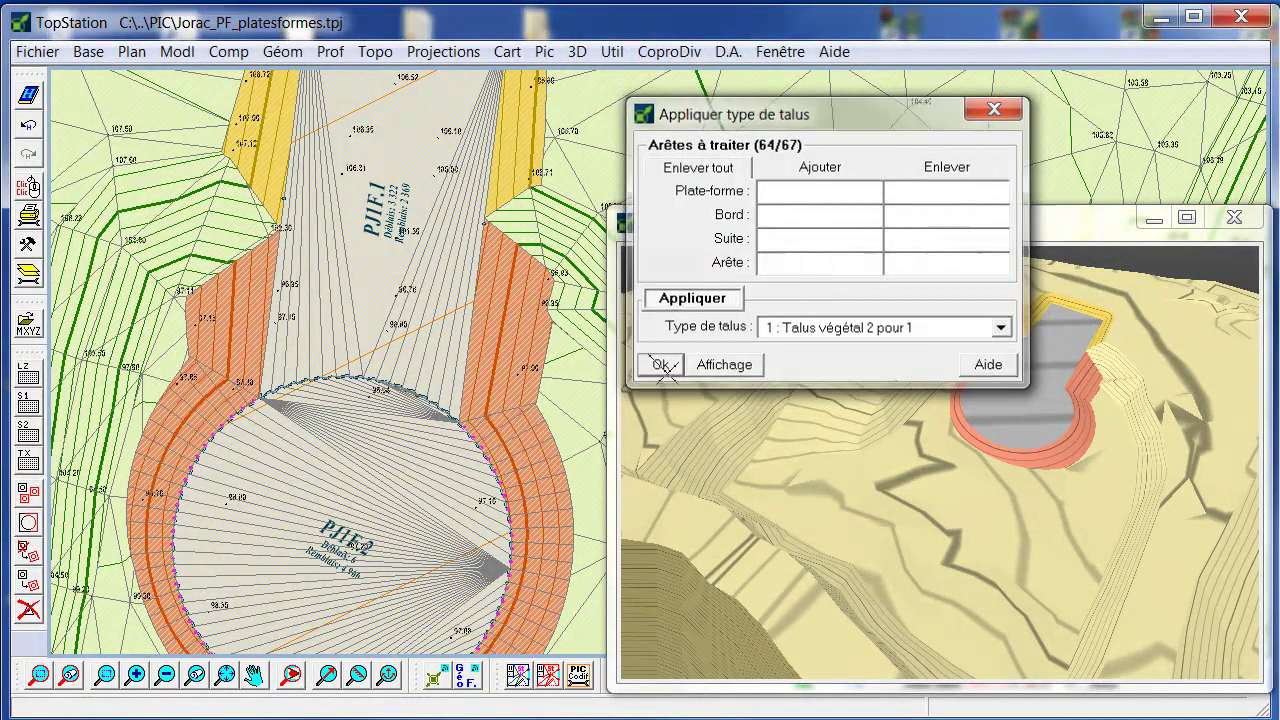
Merge platforms PJ1F.1 and PJ1F.2 with Réunir plates-formes, keeping the common edge altitudes of A
{"action": "scroll", "coordinate": [452, 396], "scroll_direction": "down", "scroll_amount": 2}
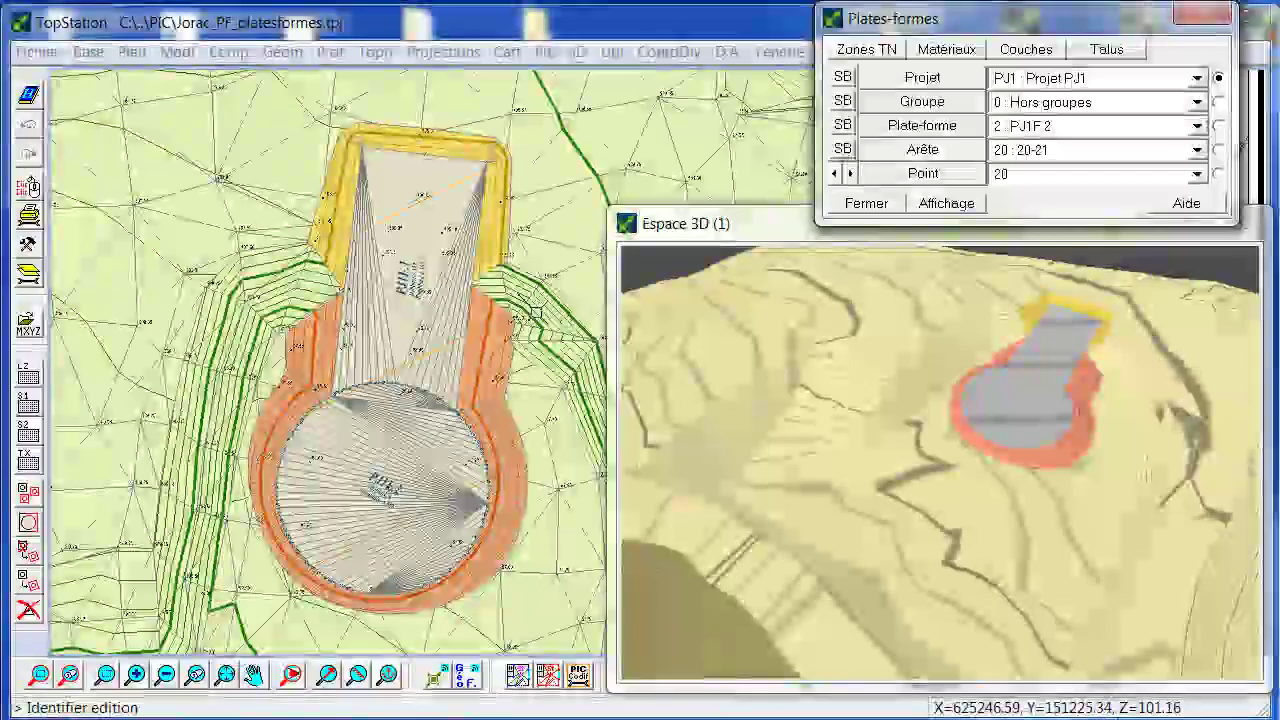
{"action": "left_click", "coordinate": [916, 131]}
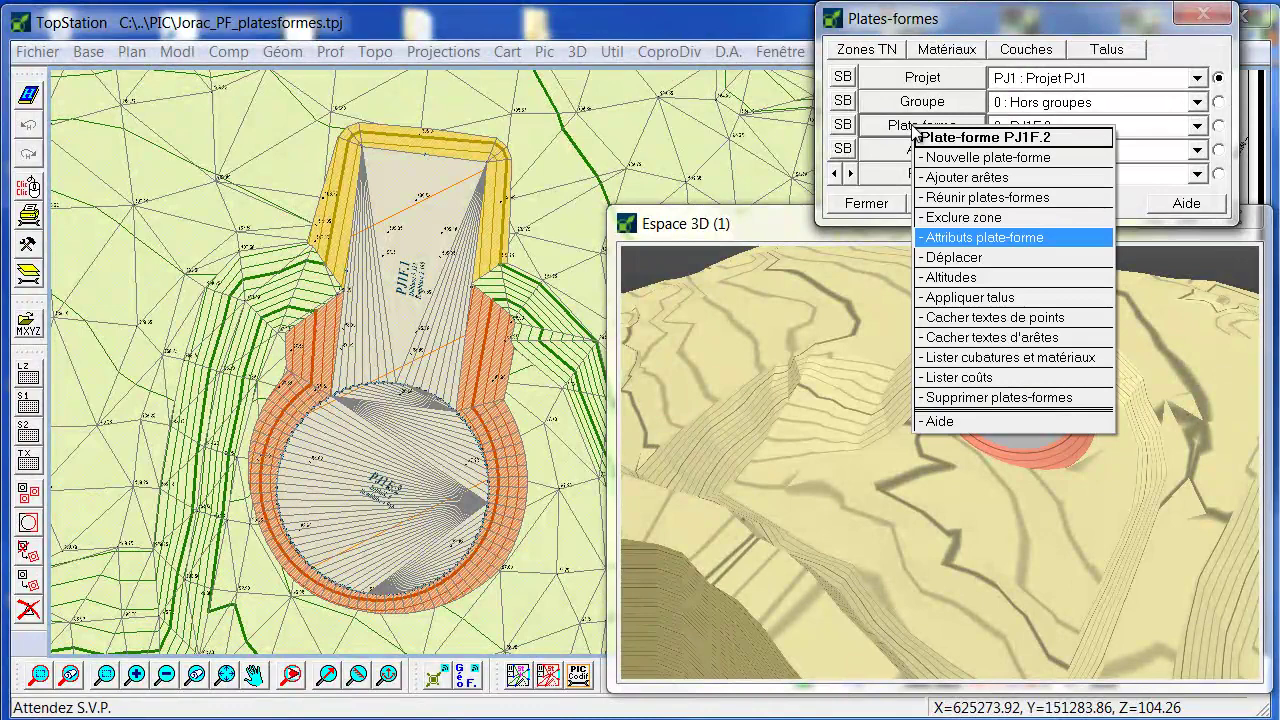
{"action": "left_click", "coordinate": [1010, 197]}
{"action": "left_click", "coordinate": [870, 170]}
{"action": "left_click", "coordinate": [856, 188]}
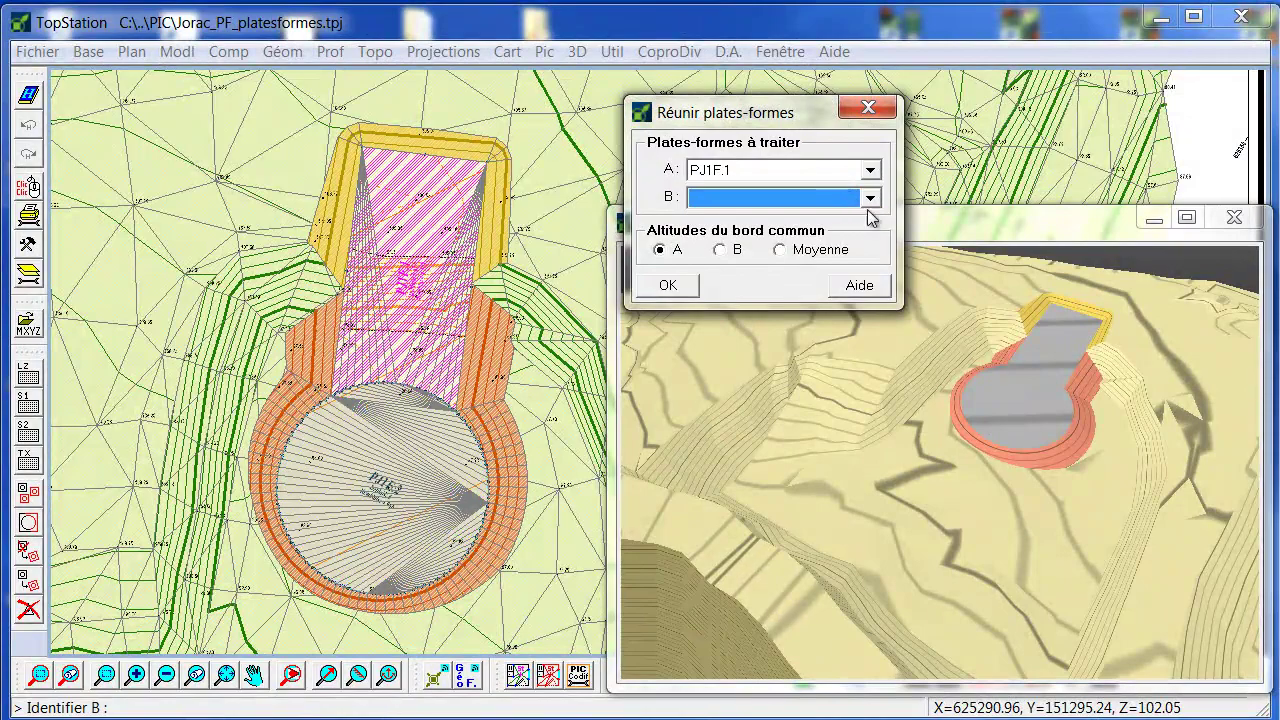
{"action": "left_click", "coordinate": [871, 198]}
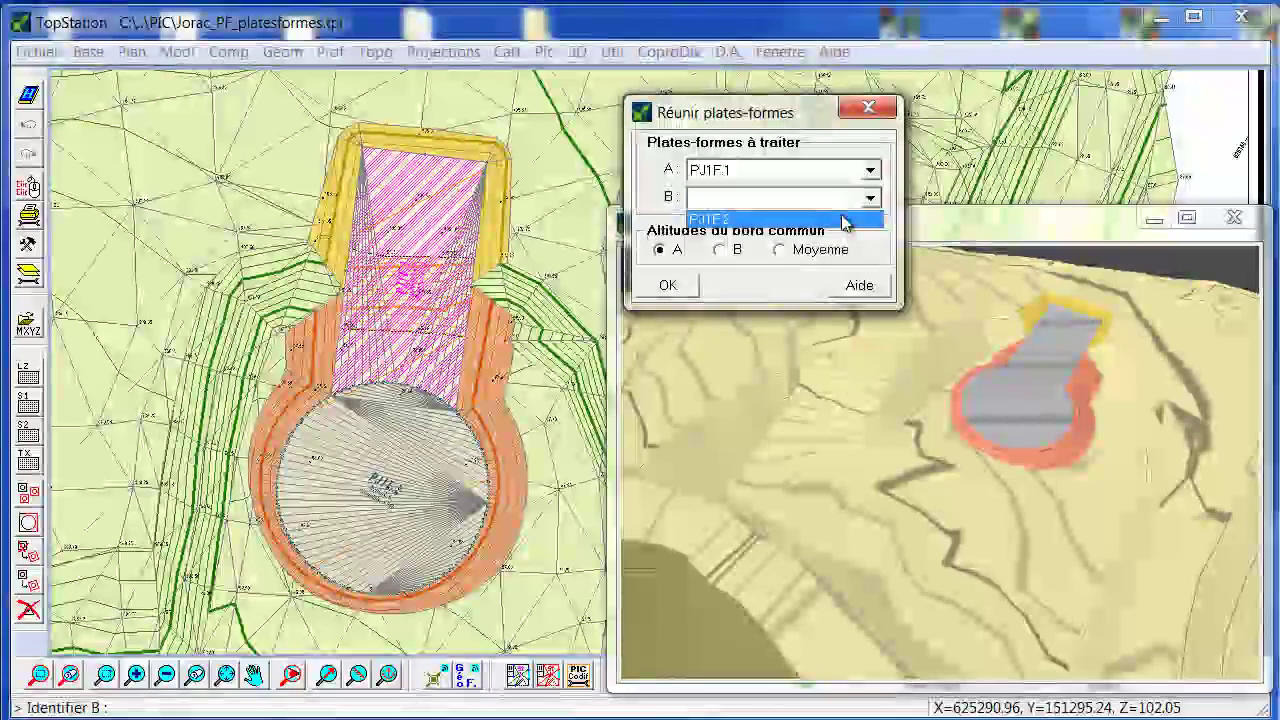
{"action": "left_click", "coordinate": [846, 219]}
{"action": "left_click", "coordinate": [670, 286]}
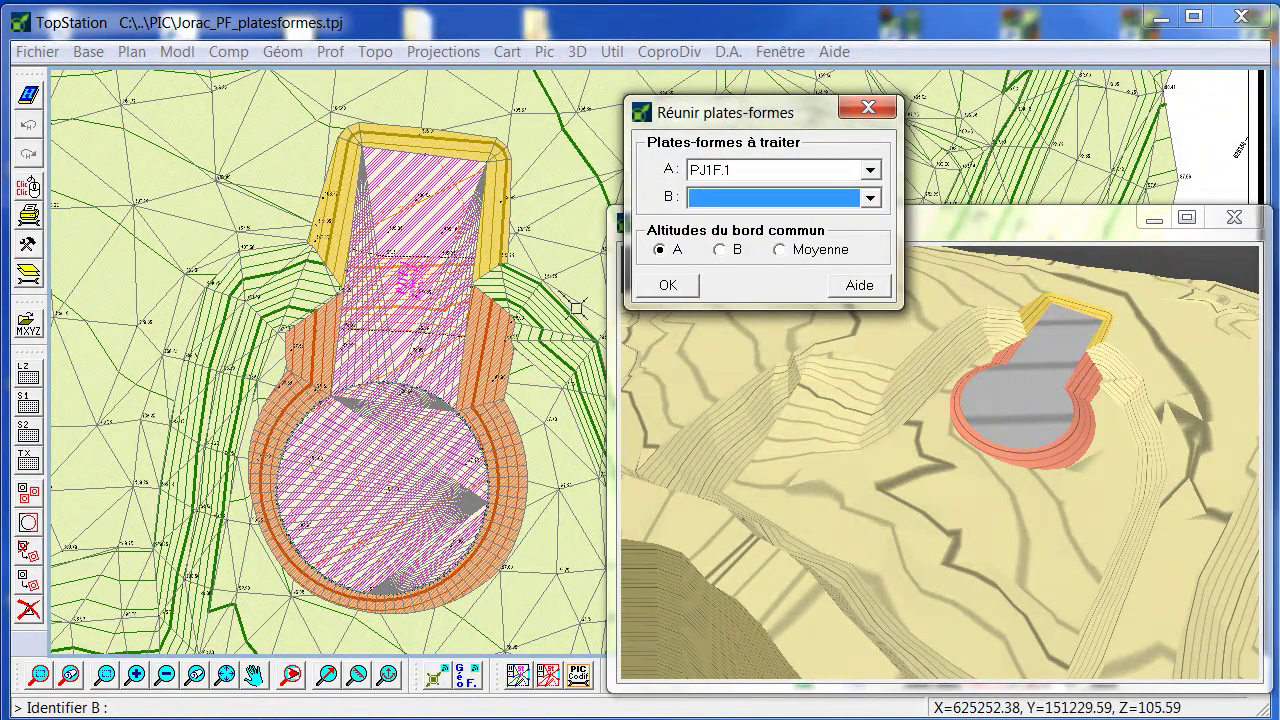
Orient the label of merged platform PJ1F.1 parallel to the plan and move its centre to about X 625217.49, Y 151225.97
{"action": "left_click", "coordinate": [868, 107]}
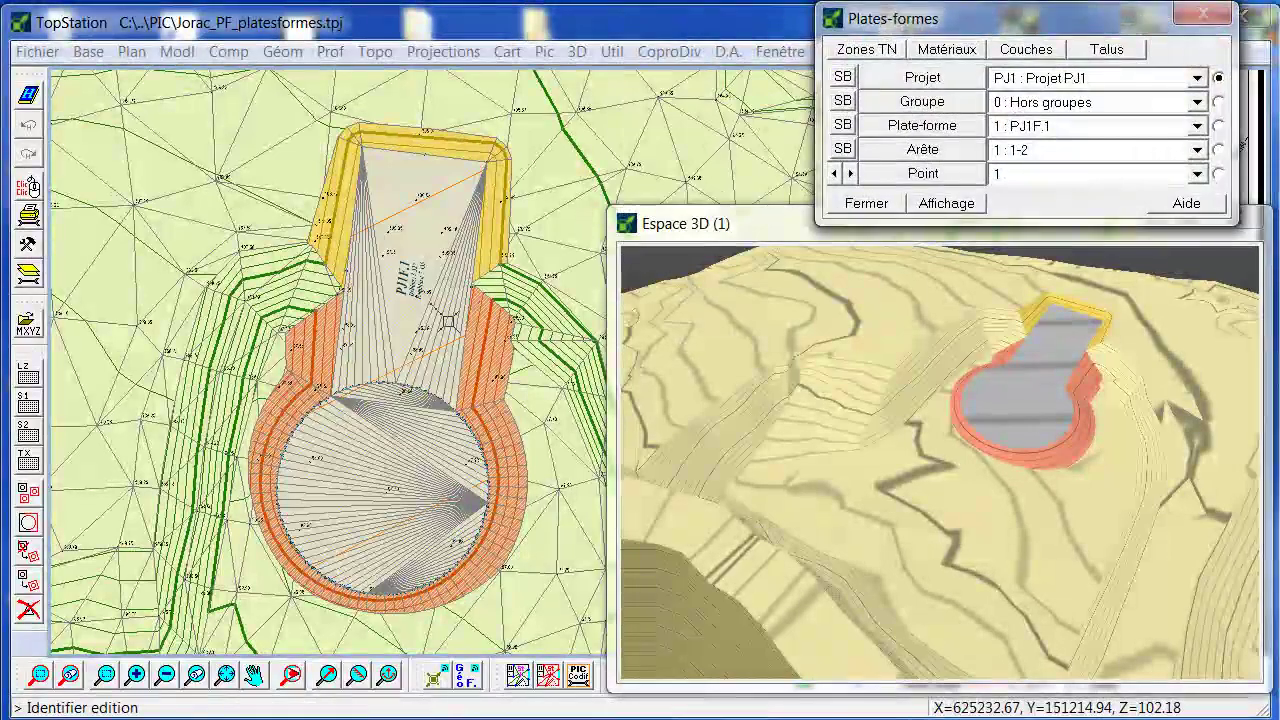
{"action": "scroll", "coordinate": [425, 326], "scroll_direction": "up", "scroll_amount": 2}
{"action": "left_click", "coordinate": [910, 128]}
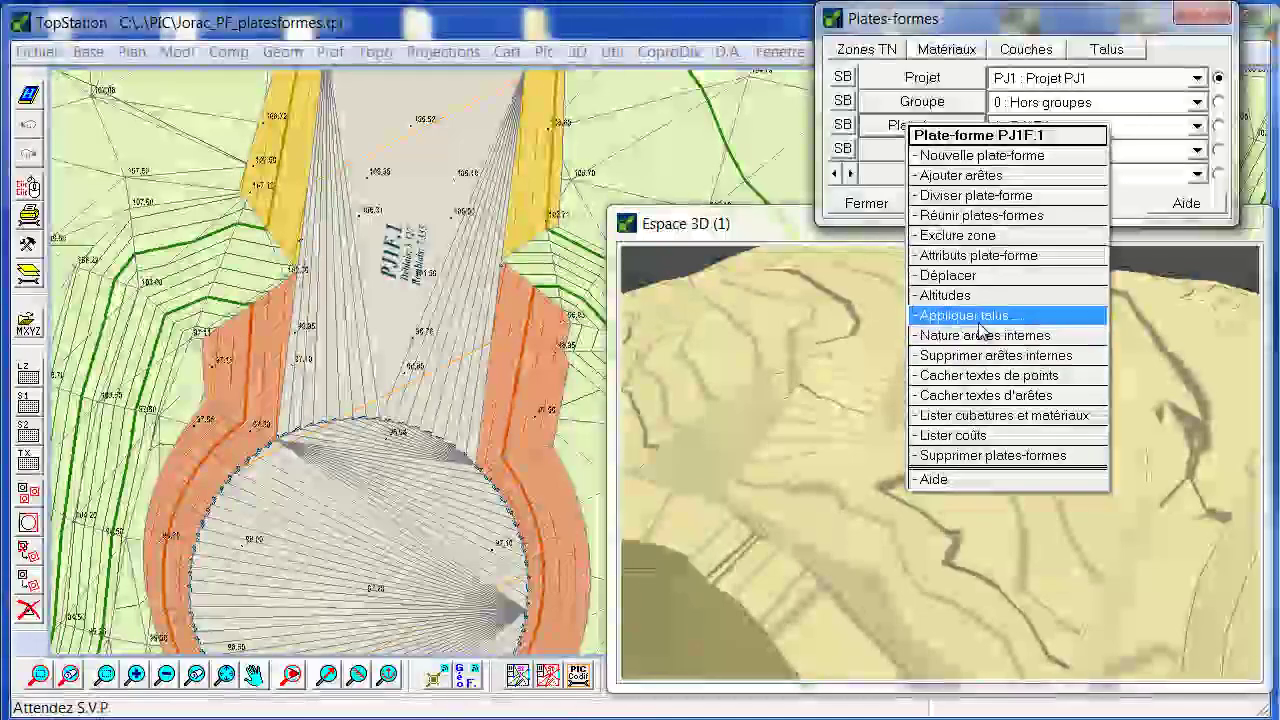
{"action": "left_click", "coordinate": [980, 255]}
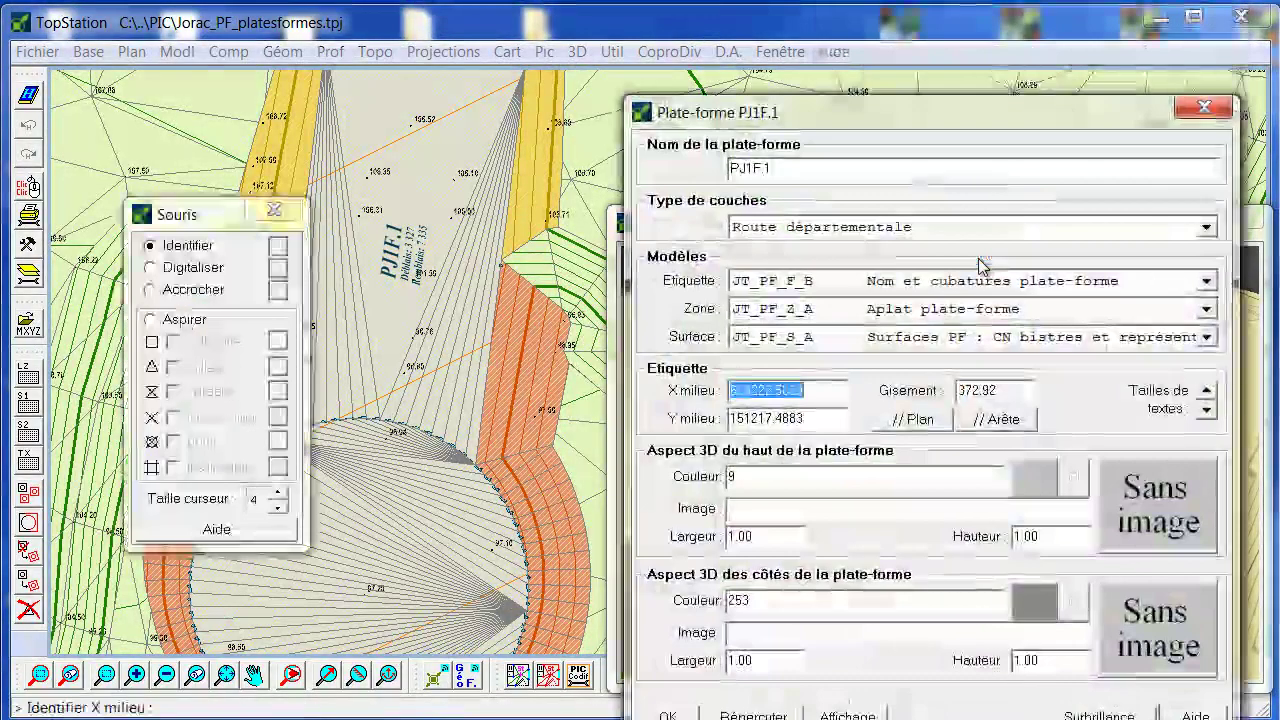
{"action": "left_click", "coordinate": [918, 420]}
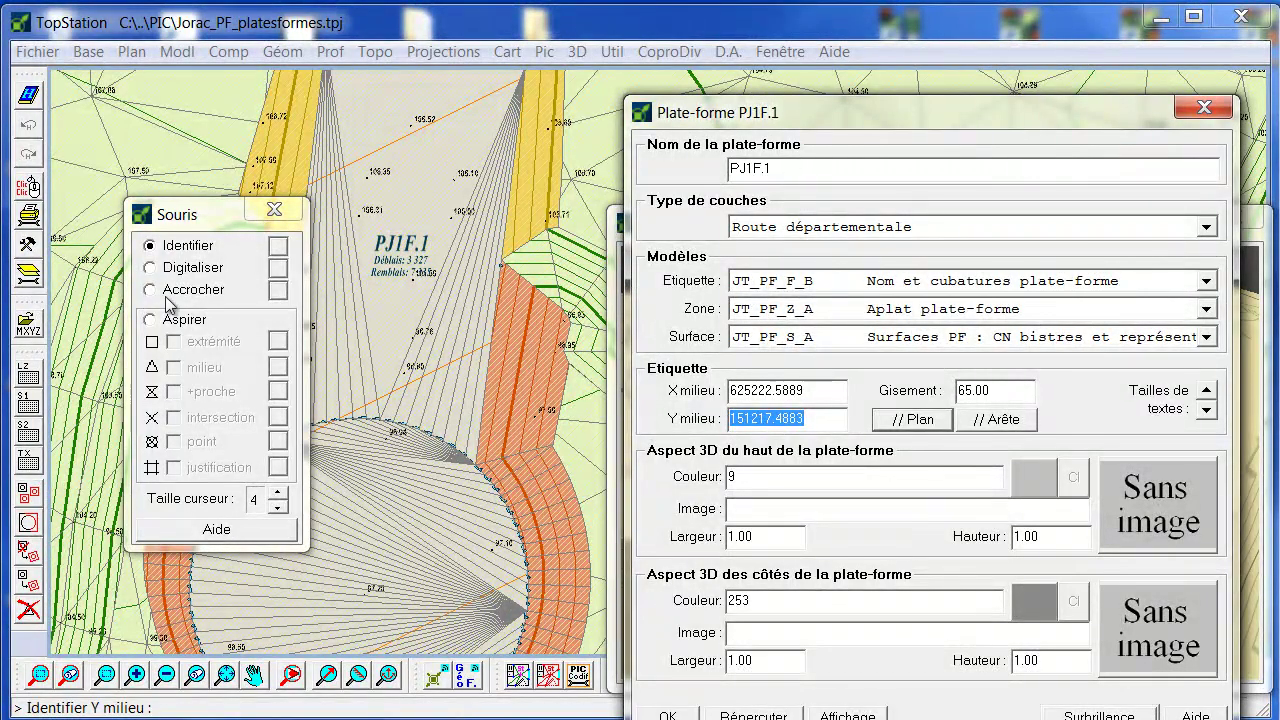
{"action": "left_click", "coordinate": [407, 174]}
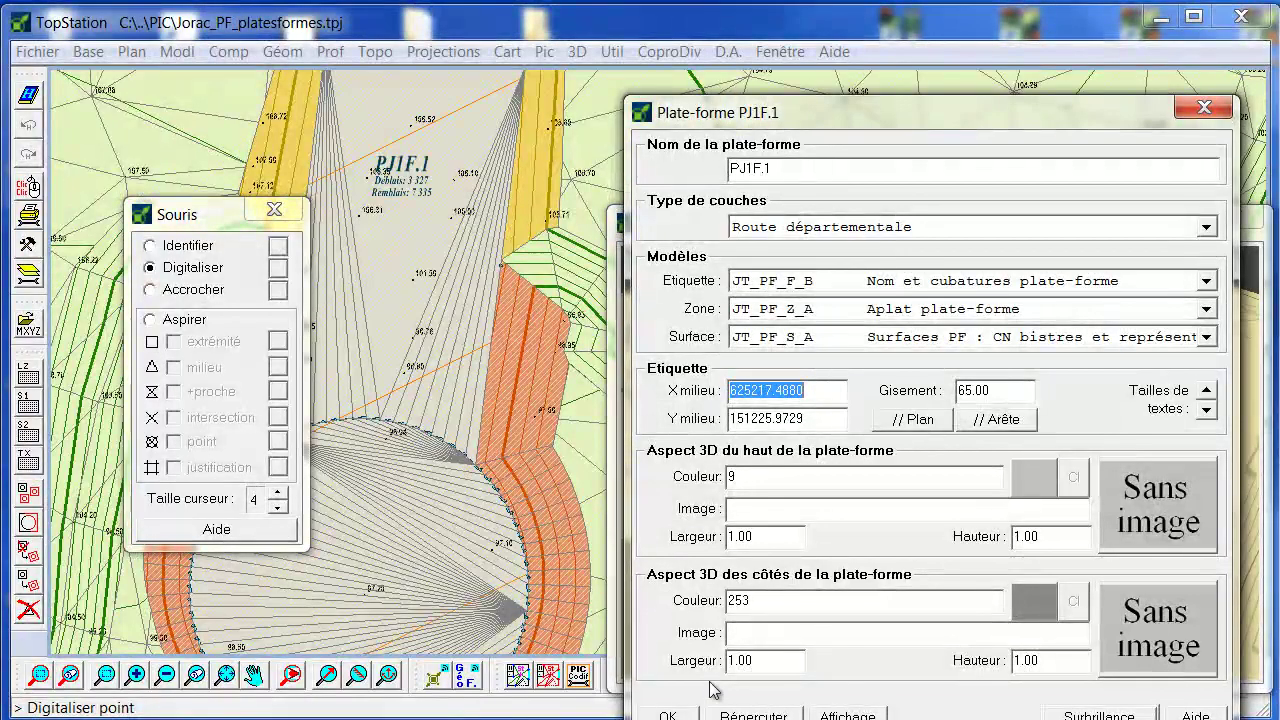
{"action": "left_click", "coordinate": [668, 715]}
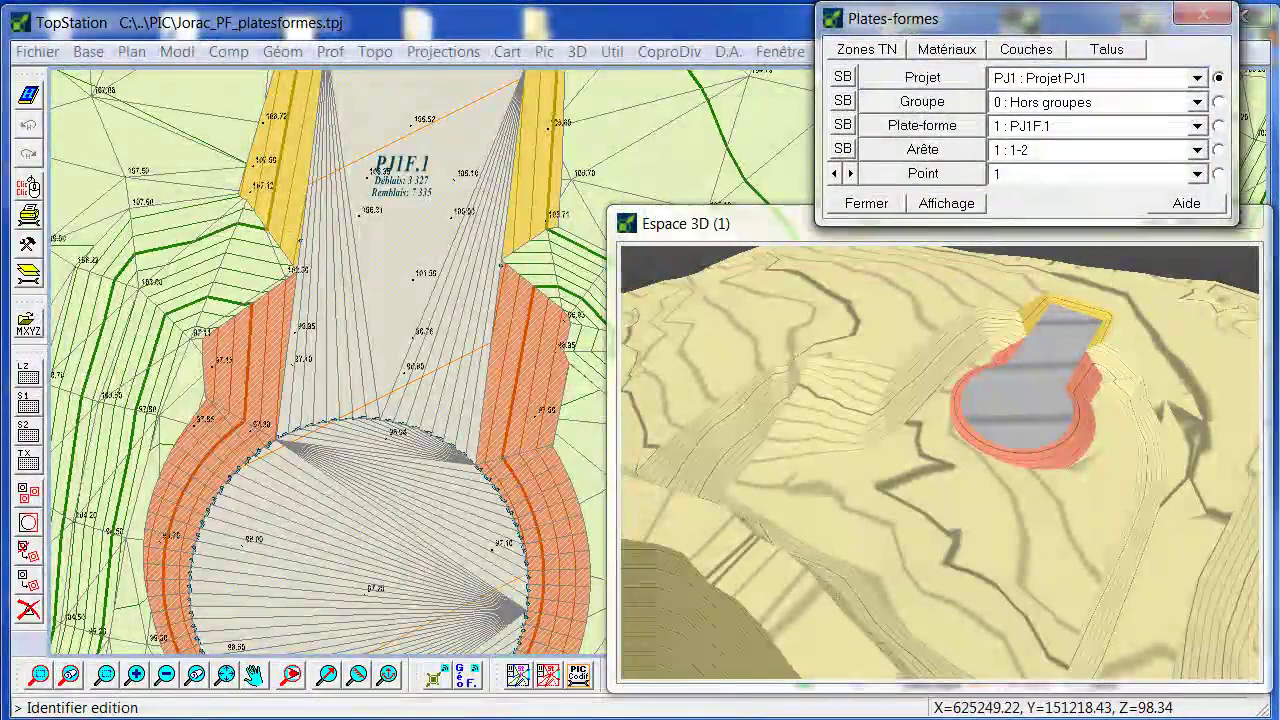